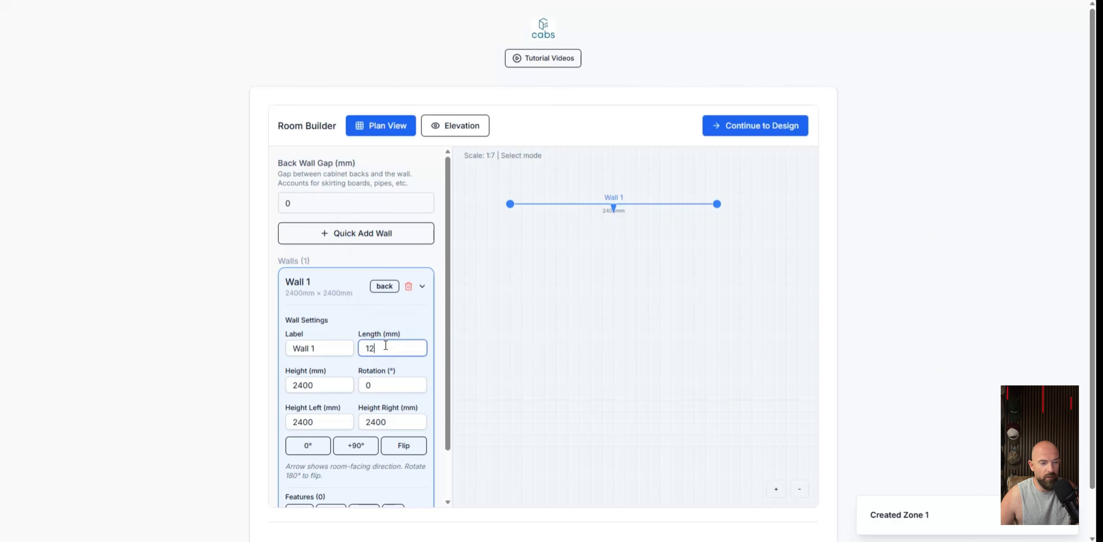
# Set Wall 1's length to 1200 mm and attach a new side wall, rotated 90°, running down from its right end
pyautogui.press('Return')
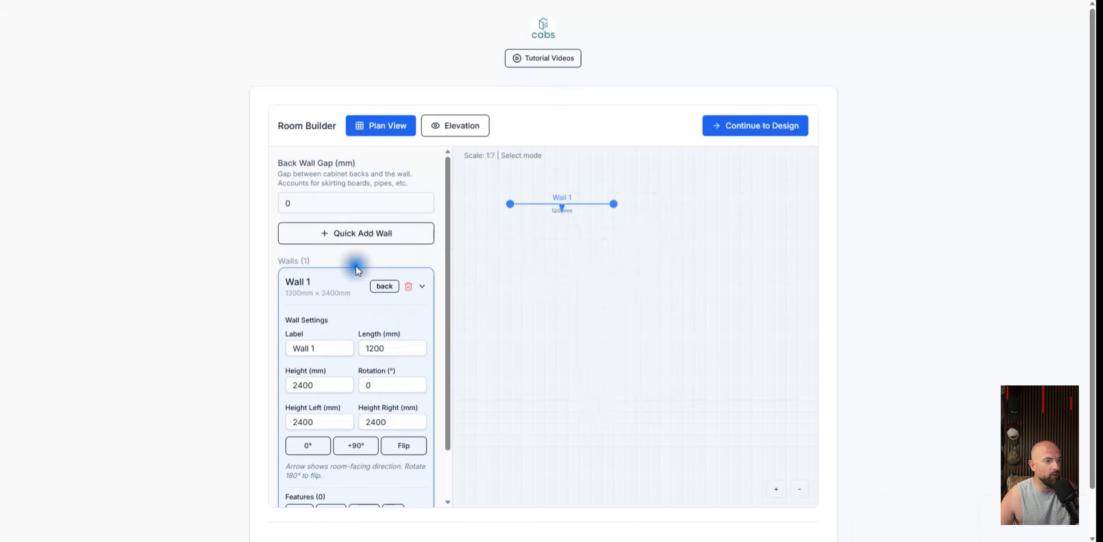
pyautogui.click(337, 234)
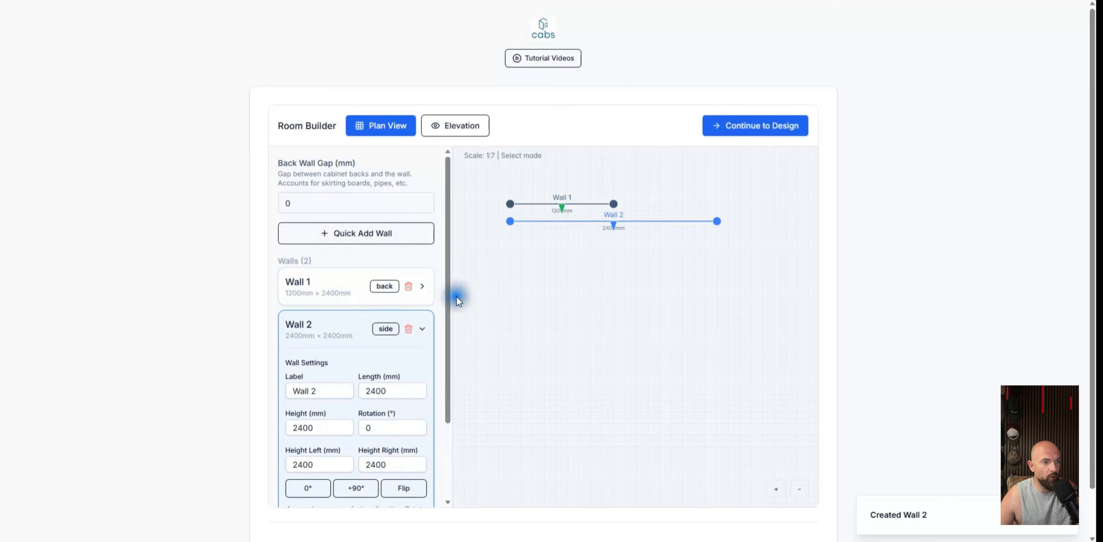
pyautogui.scroll(-1, 381, 419)
pyautogui.scroll(-2, 381, 419)
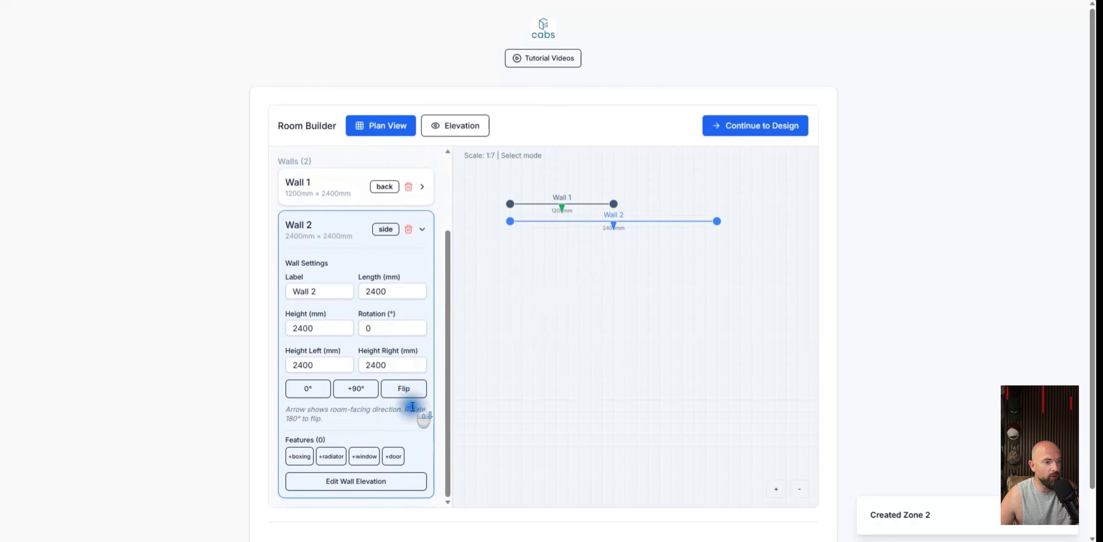
pyautogui.click(371, 389)
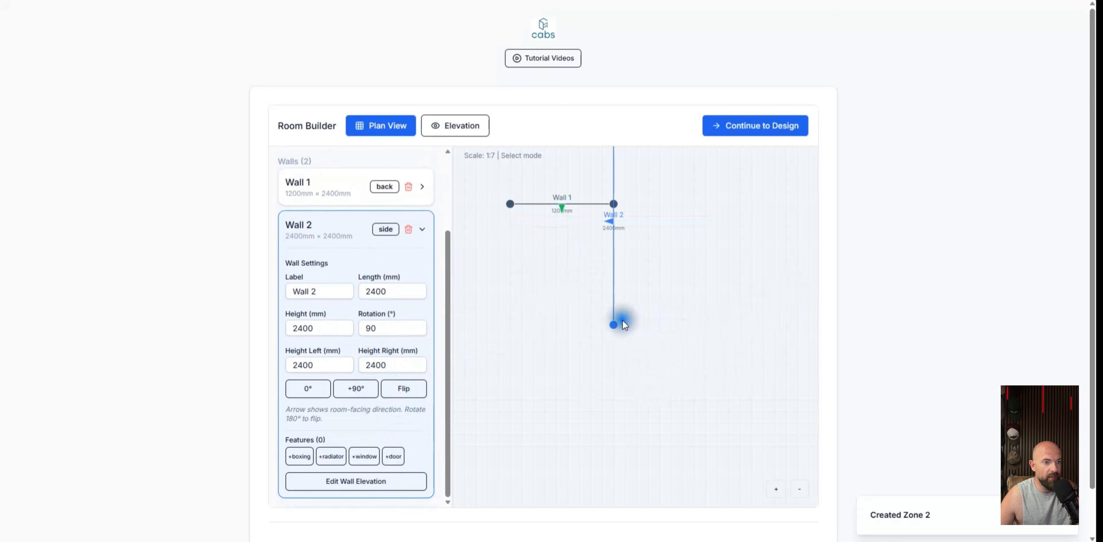
pyautogui.moveTo(613, 324); pyautogui.dragTo(614, 411)
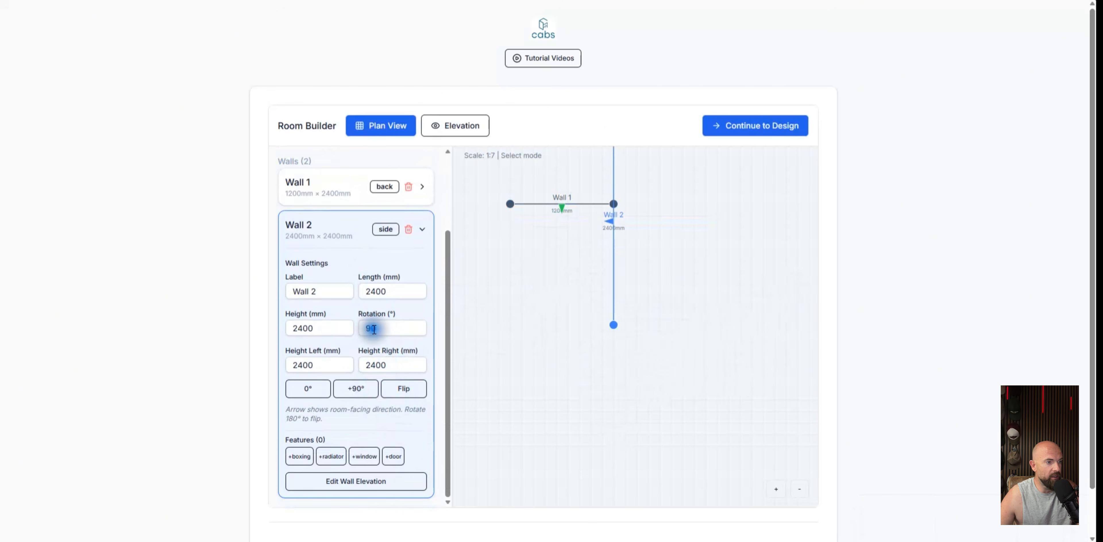
# Set Wall 2's length to 400 mm
pyautogui.click(381, 291)
pyautogui.doubleClick(382, 291)
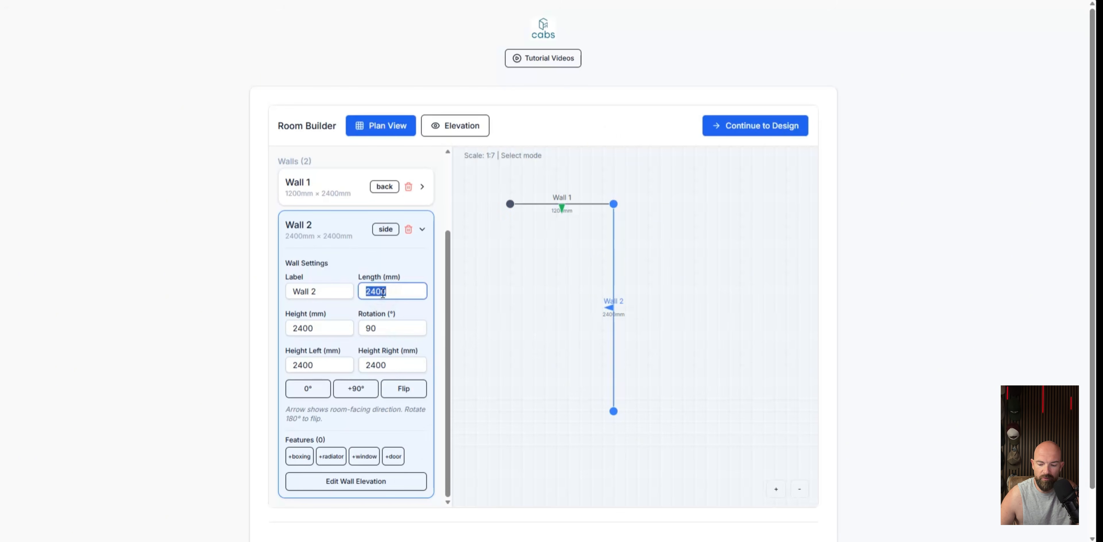
pyautogui.write('400')
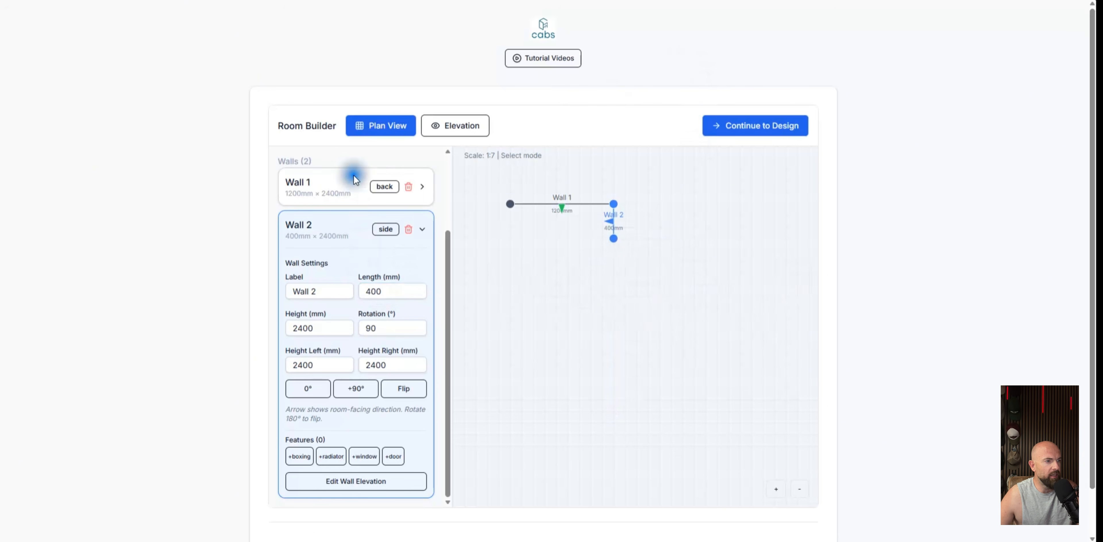
# Add a third wall 1200 mm long and attach its left end to the lower end of Wall 2
pyautogui.scroll(3, 387, 237)
pyautogui.click(354, 242)
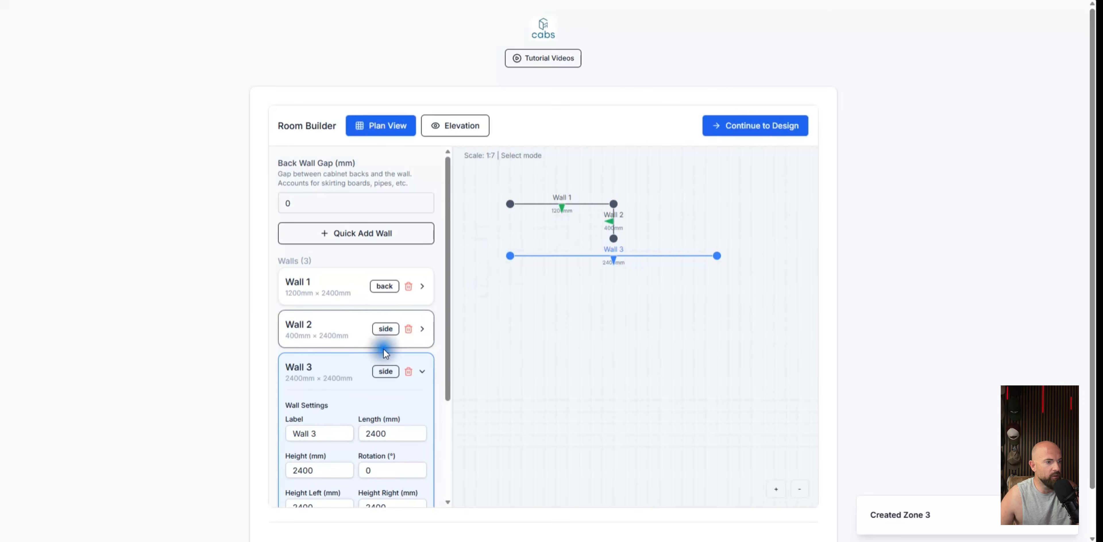
pyautogui.doubleClick(382, 433)
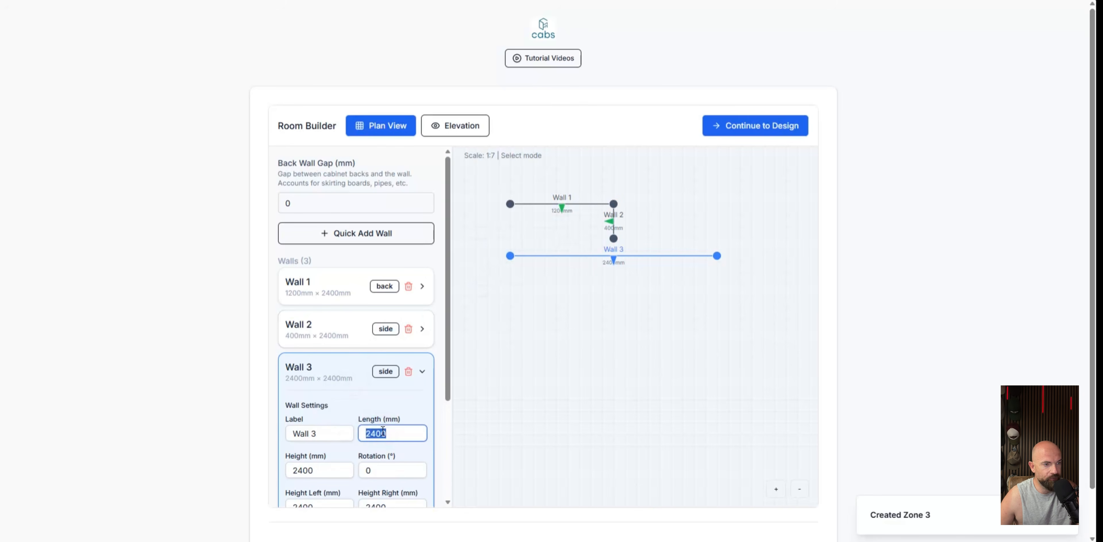
pyautogui.write('1200')
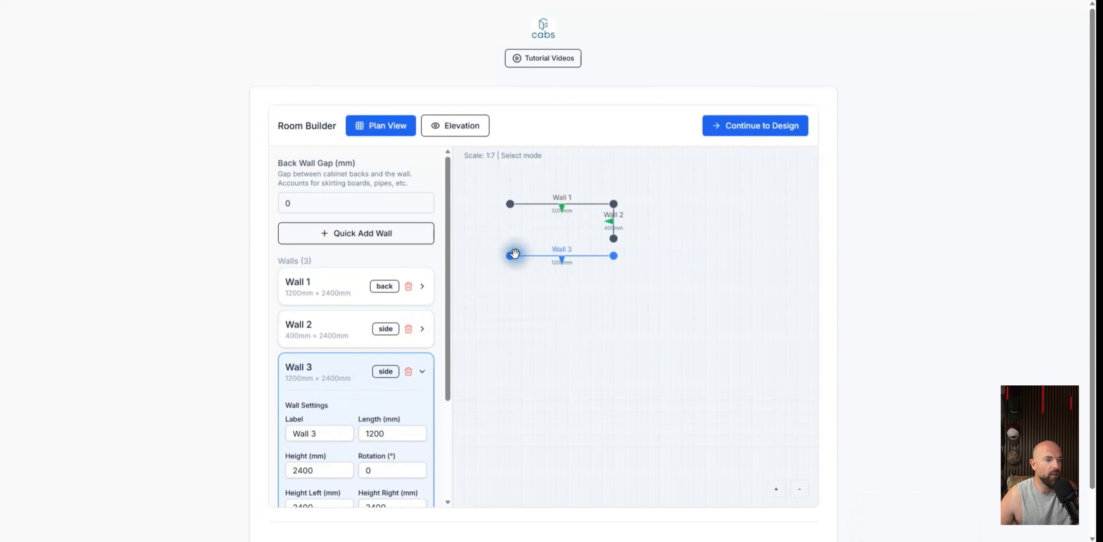
pyautogui.moveTo(513, 253); pyautogui.dragTo(626, 244)
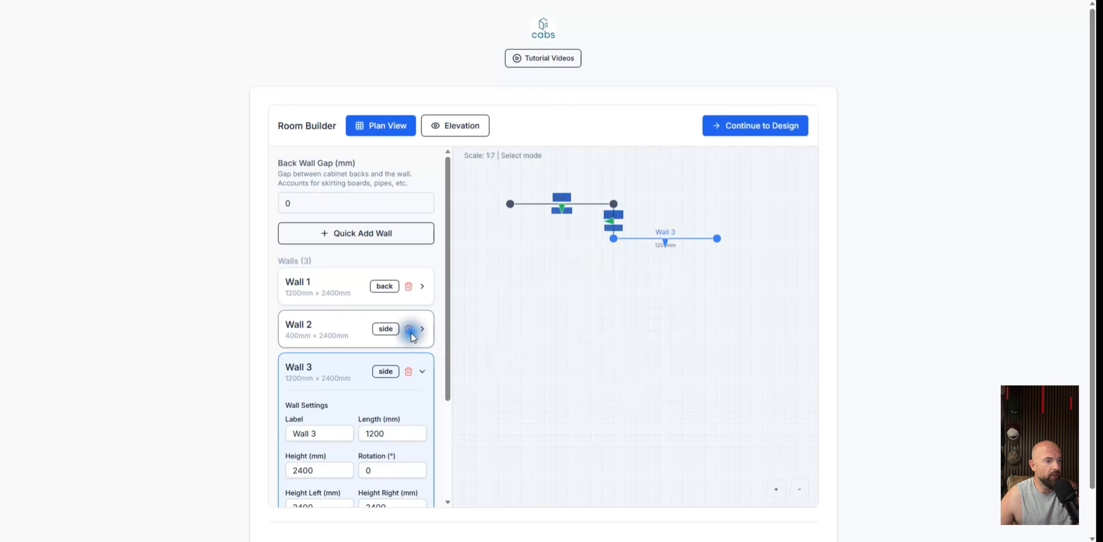
# Add a fourth wall 400 mm long, rotated to 270°, and attach its lower end to Wall 3's right end
pyautogui.click(375, 228)
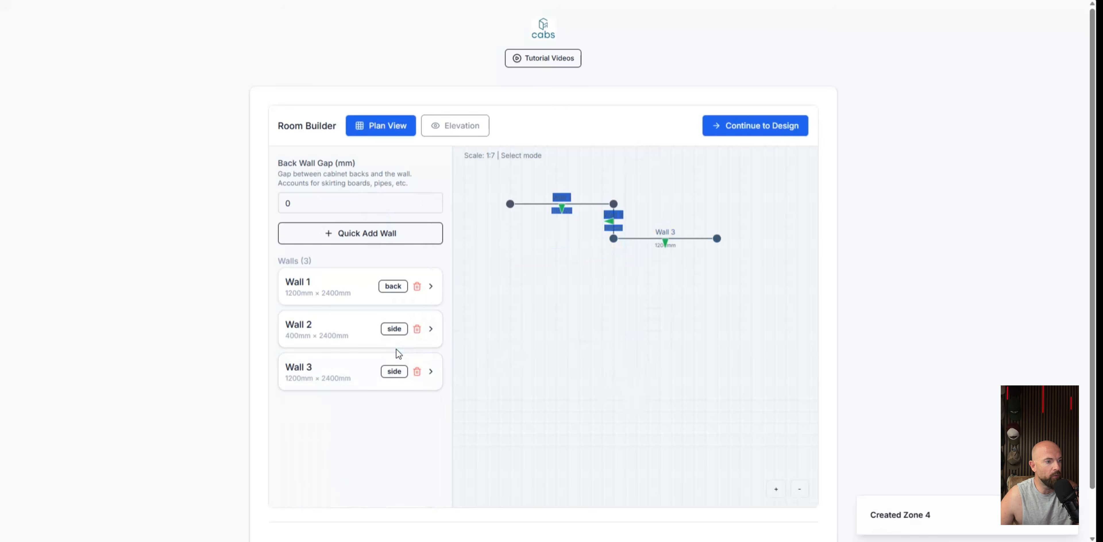
pyautogui.scroll(-3, 352, 414)
pyautogui.doubleClick(387, 362)
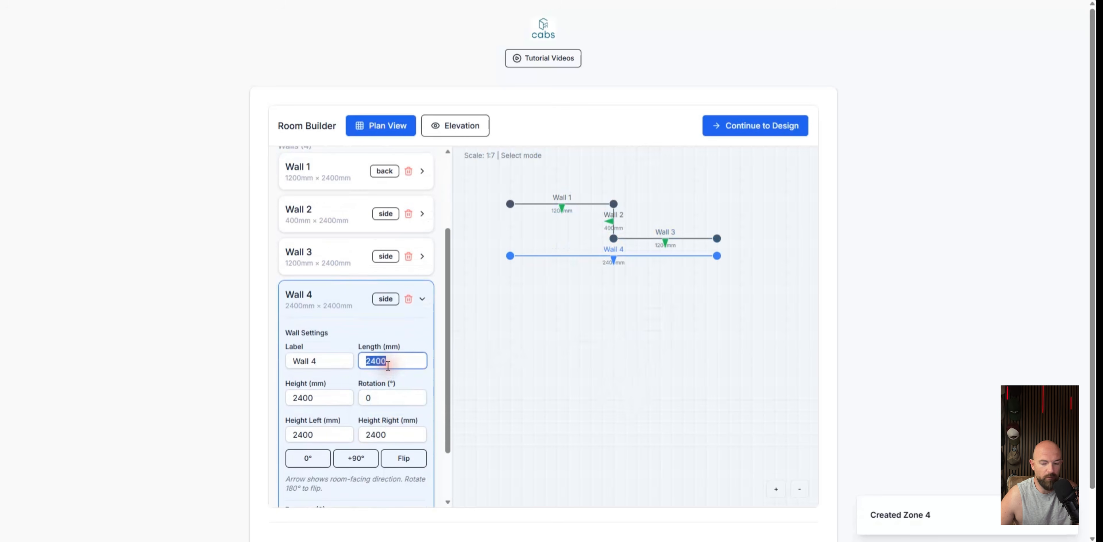
pyautogui.write('400')
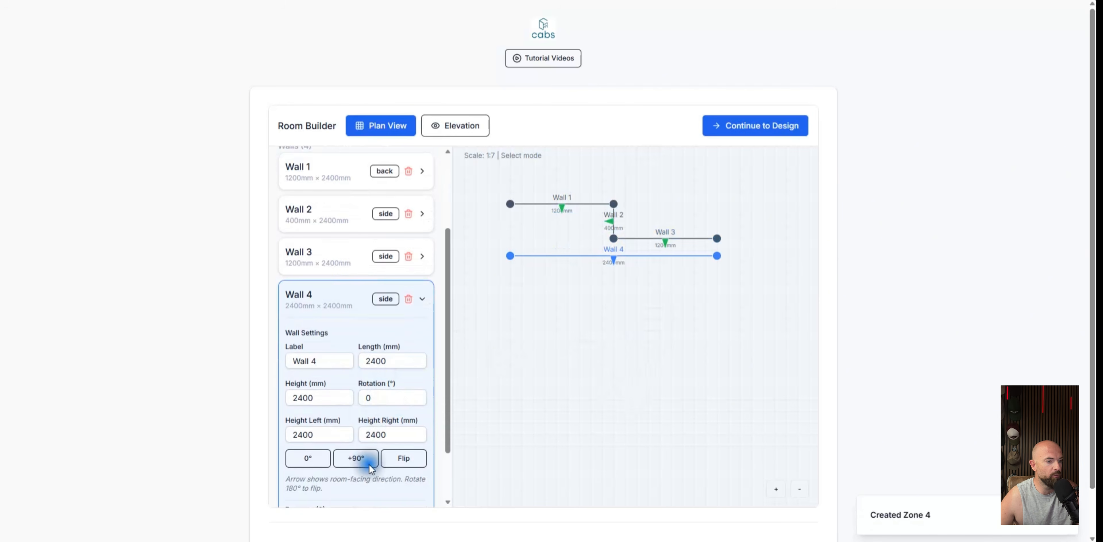
pyautogui.click(367, 459)
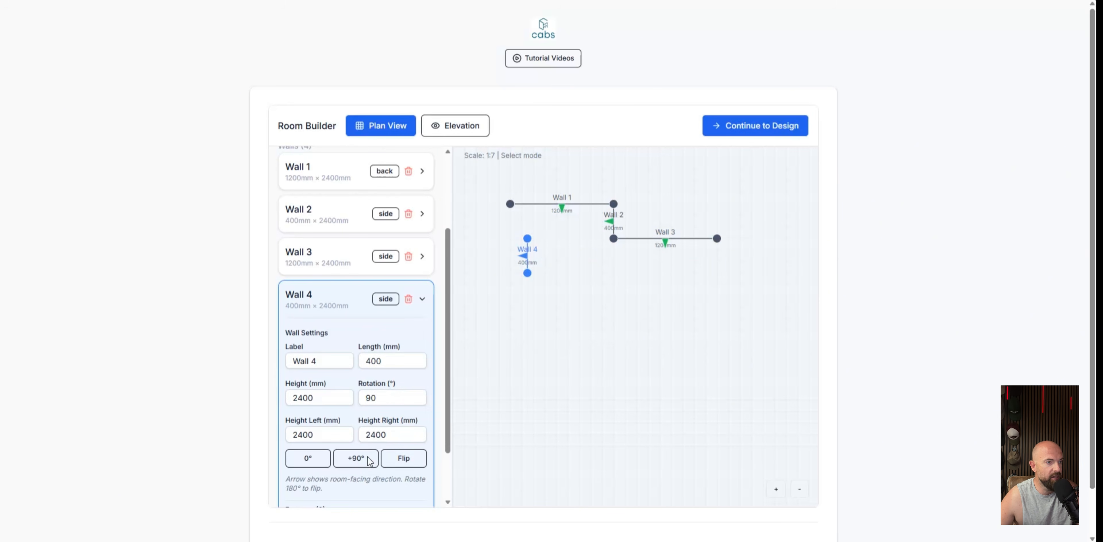
pyautogui.click(399, 457)
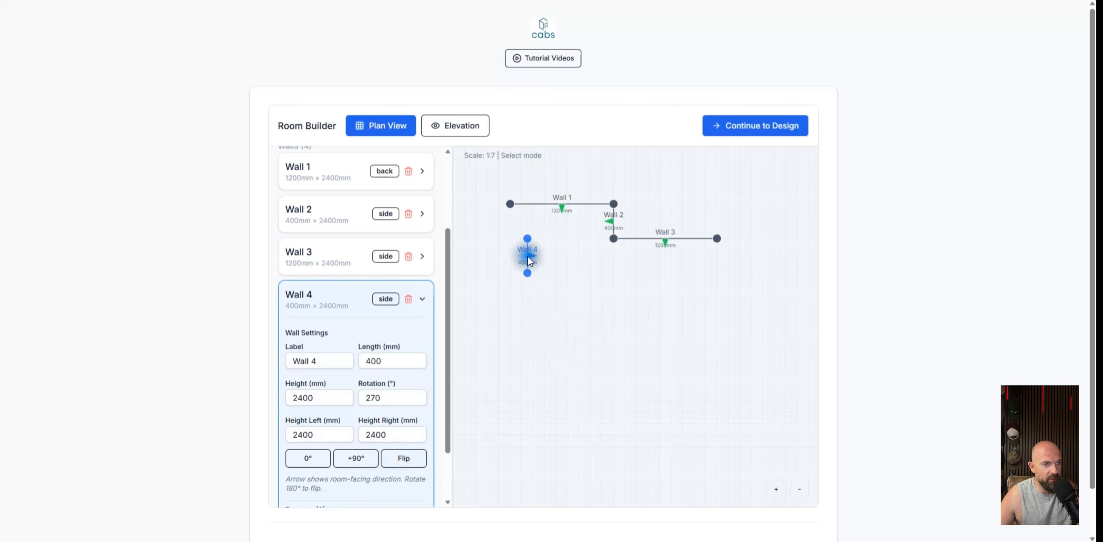
pyautogui.moveTo(529, 271); pyautogui.dragTo(747, 253)
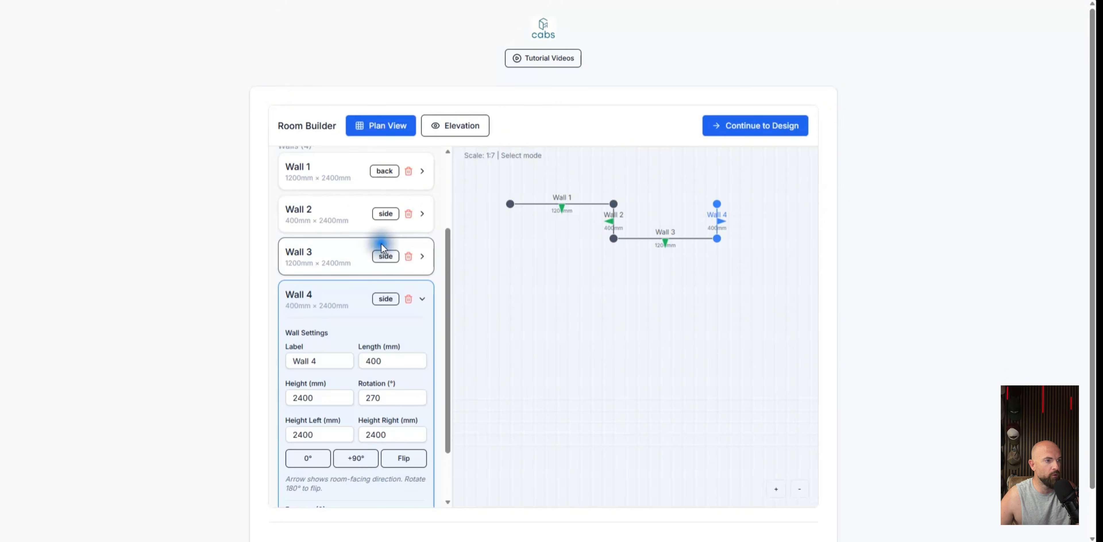
# Add a fifth wall 1200 mm long and attach its left end to the upper end of Wall 4
pyautogui.scroll(1, 371, 202)
pyautogui.scroll(3, 371, 201)
pyautogui.click(510, 333)
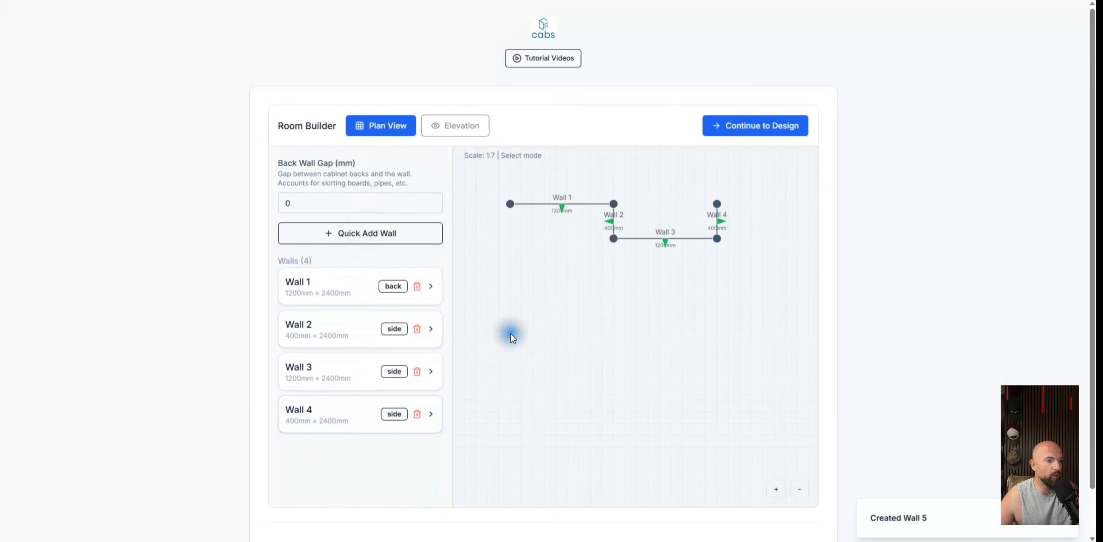
pyautogui.doubleClick(387, 346)
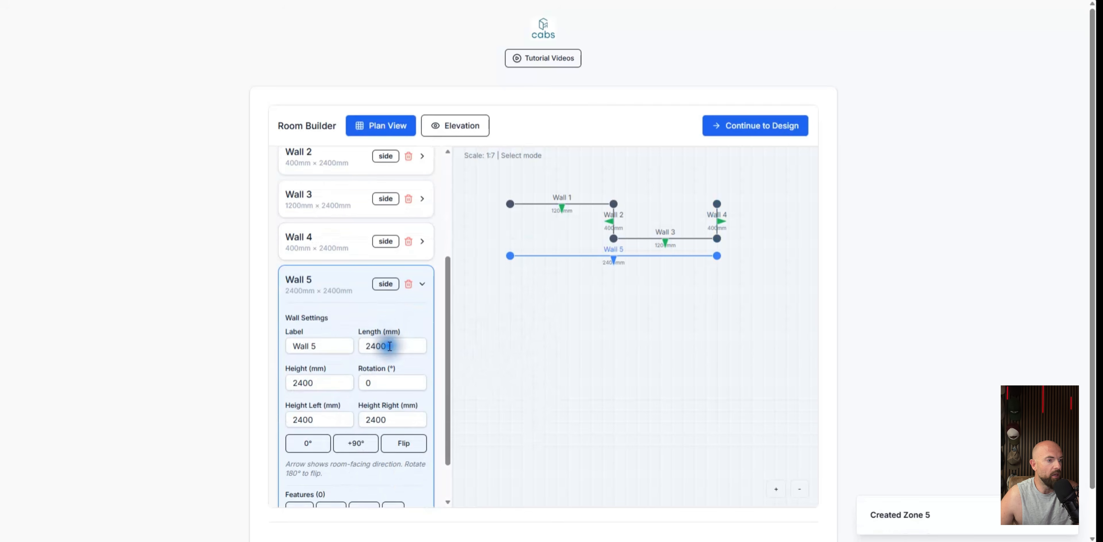
pyautogui.write('1200')
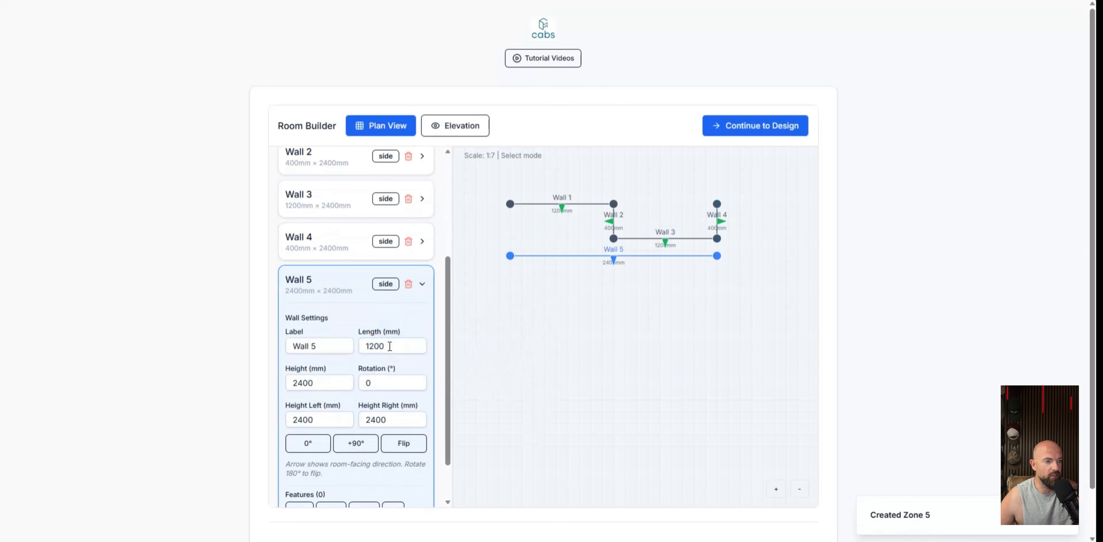
pyautogui.click(521, 273)
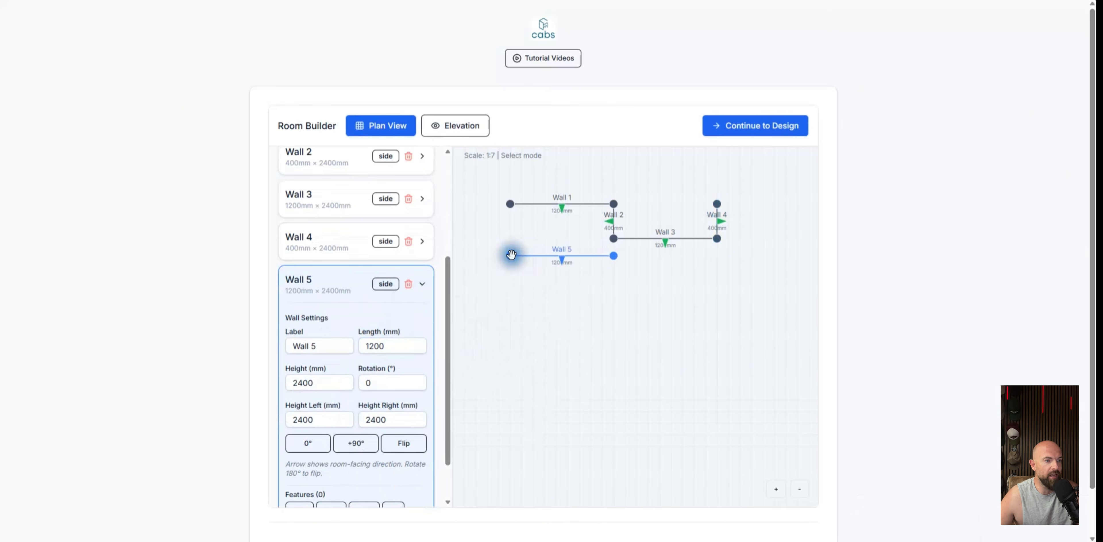
pyautogui.moveTo(511, 254); pyautogui.dragTo(716, 205)
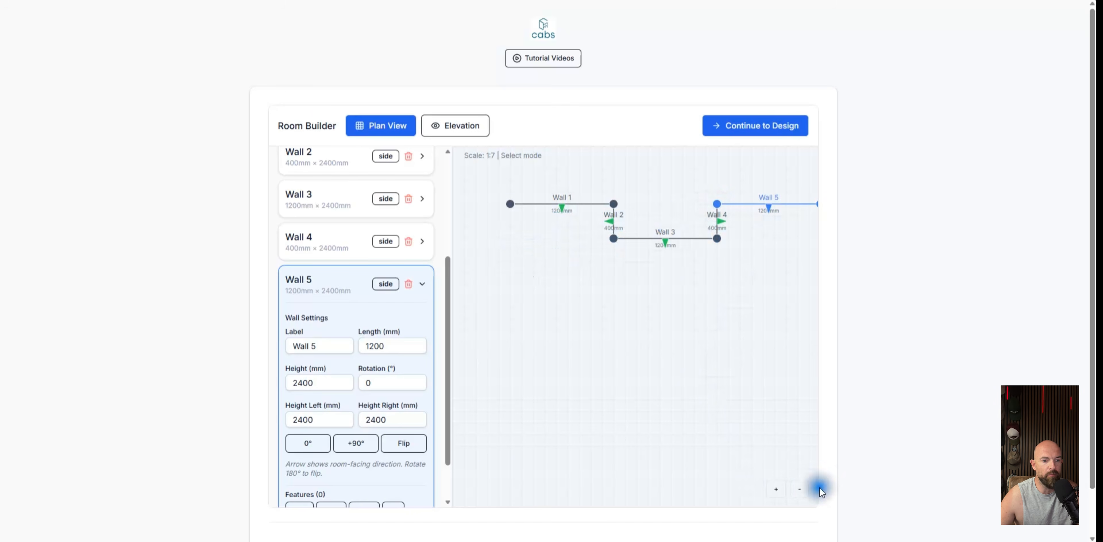
# Add a sixth wall, rotate it 90°, and attach its upper end to Wall 5's right end
pyautogui.click(800, 490)
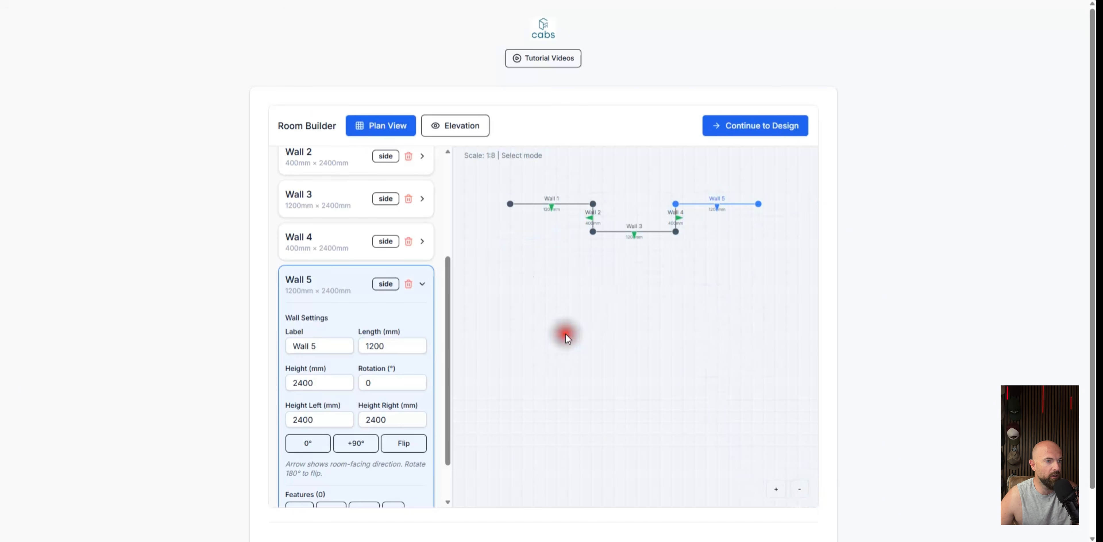
pyautogui.scroll(4, 364, 246)
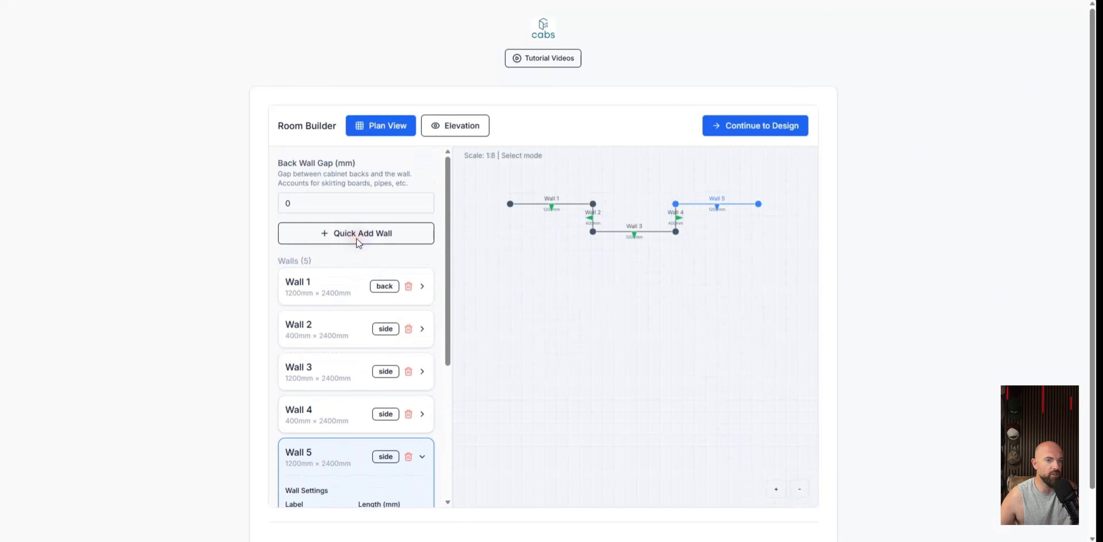
pyautogui.click(357, 237)
pyautogui.scroll(-5, 368, 351)
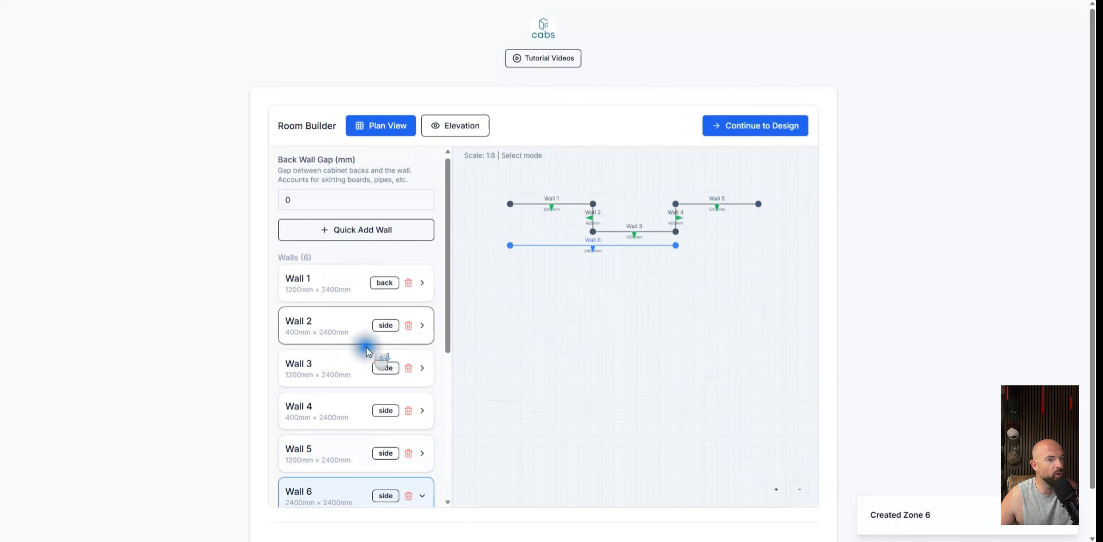
pyautogui.scroll(-2, 367, 352)
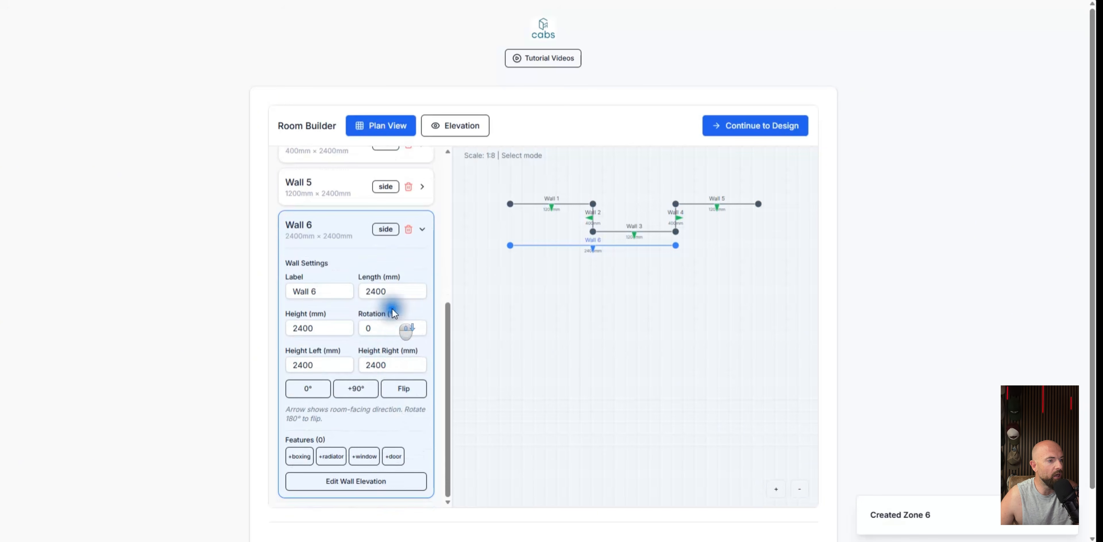
pyautogui.click(356, 388)
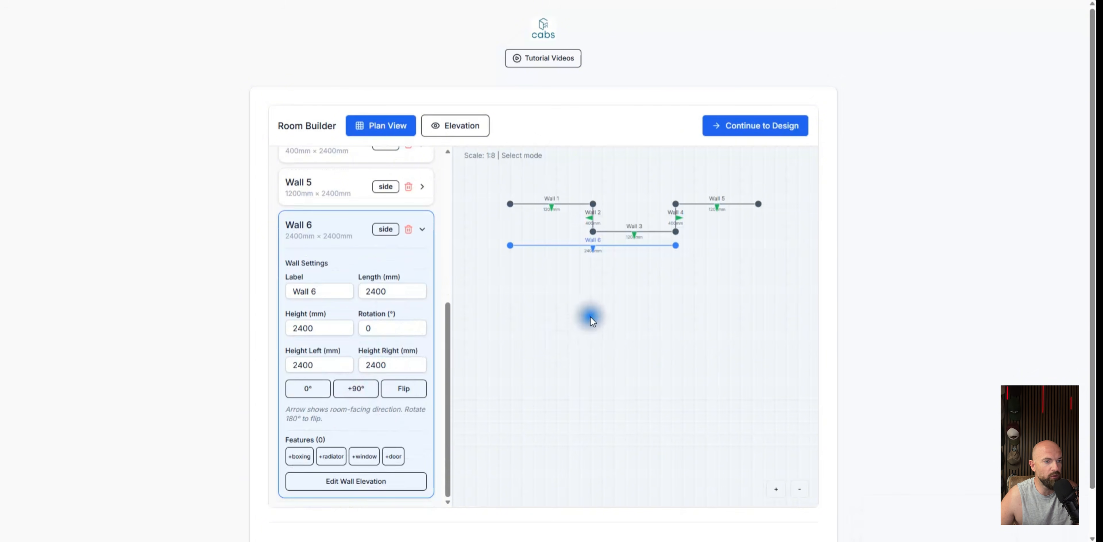
pyautogui.moveTo(599, 327); pyautogui.dragTo(764, 368)
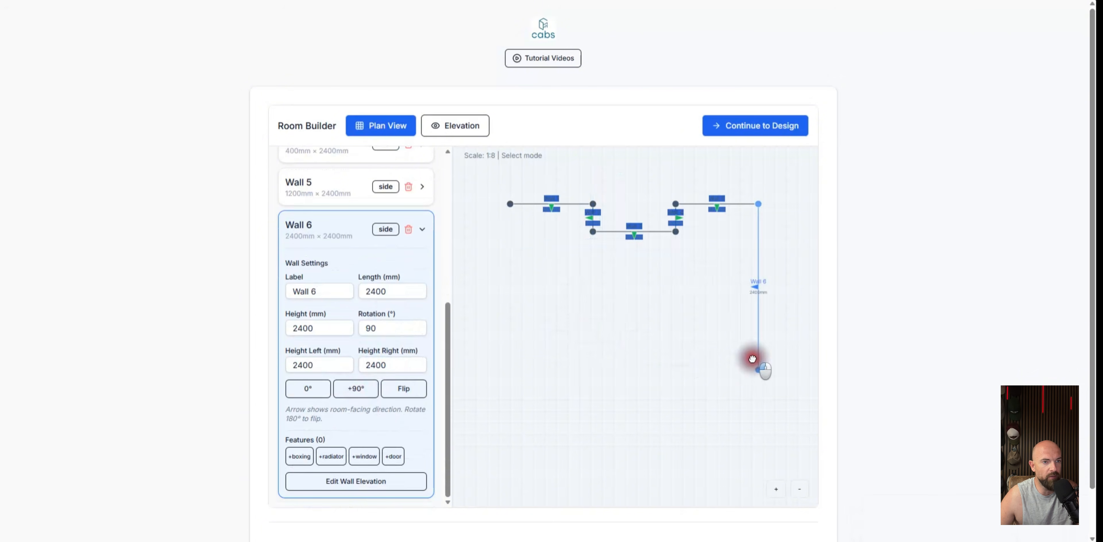
# Add a seventh wall, rotate it to 270° so it faces the room, and attach its upper end to Wall 1's left end
pyautogui.scroll(6, 369, 221)
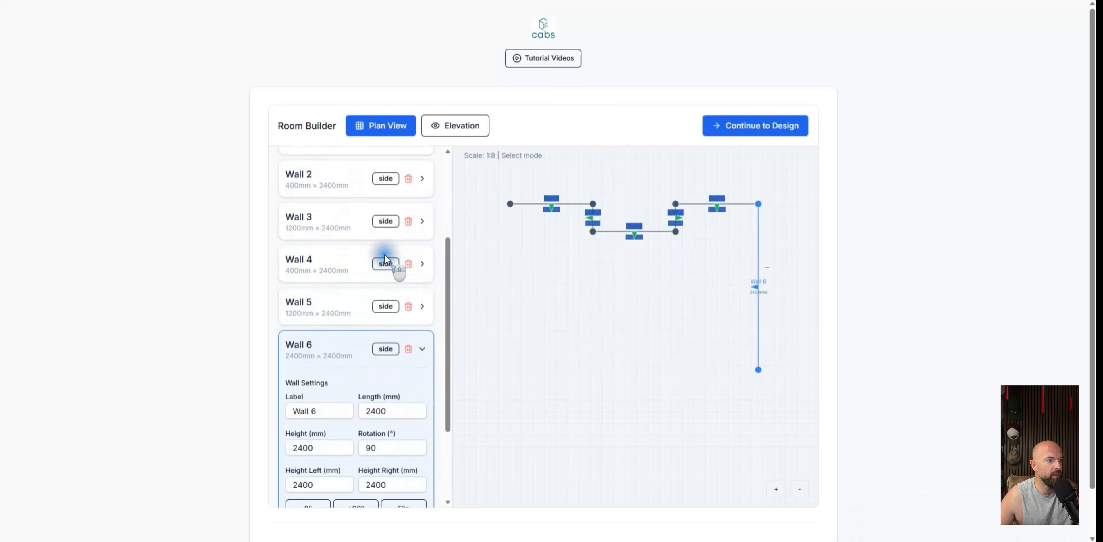
pyautogui.click(367, 235)
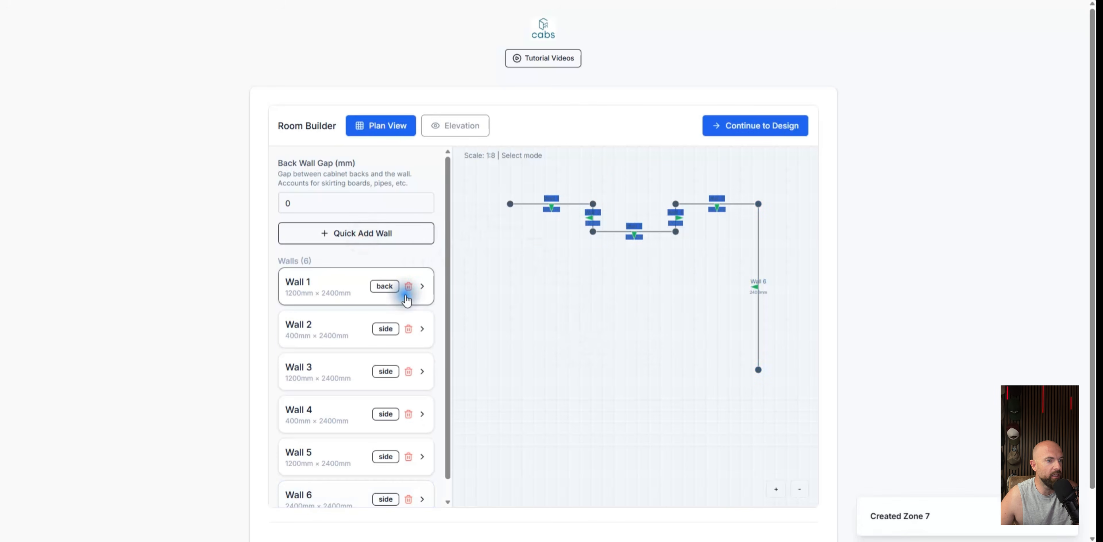
pyautogui.scroll(-5, 416, 300)
pyautogui.click(380, 409)
pyautogui.scroll(-3, 379, 413)
pyautogui.click(369, 391)
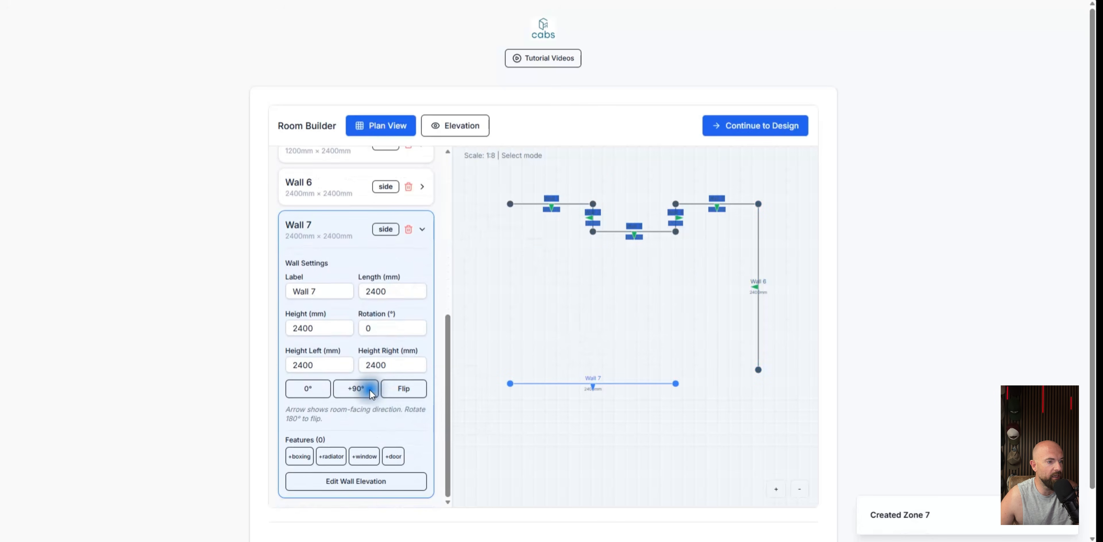
pyautogui.click(406, 391)
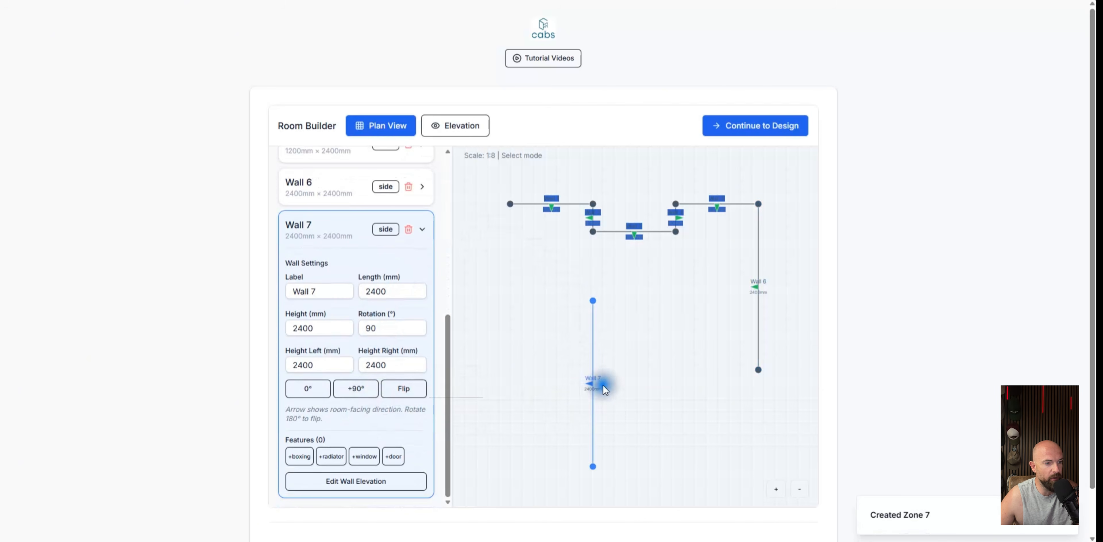
pyautogui.moveTo(593, 301); pyautogui.dragTo(513, 203)
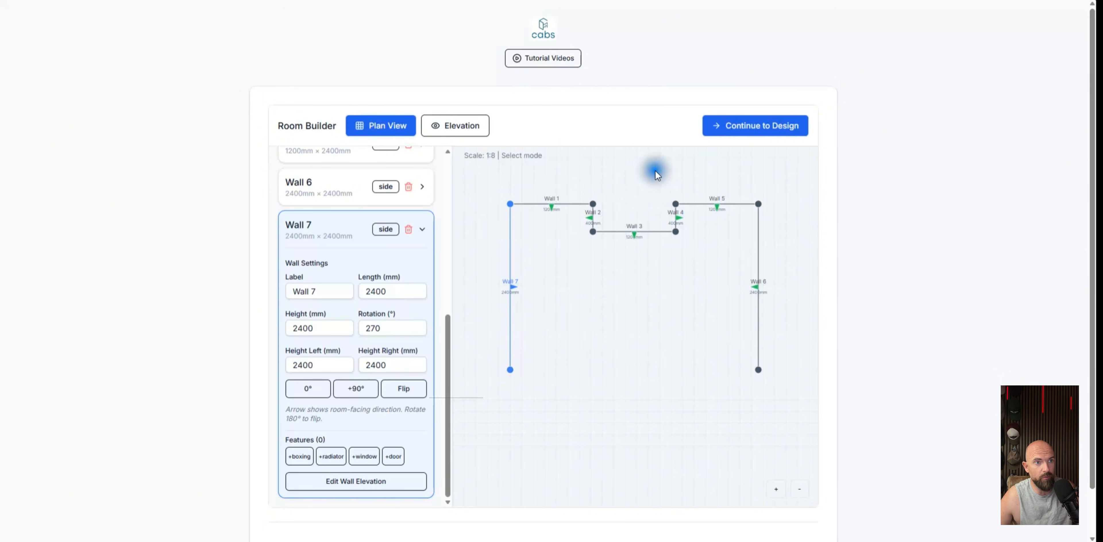
# Continue from the room plan to the design stage and view the 3D room from the front
pyautogui.click(754, 129)
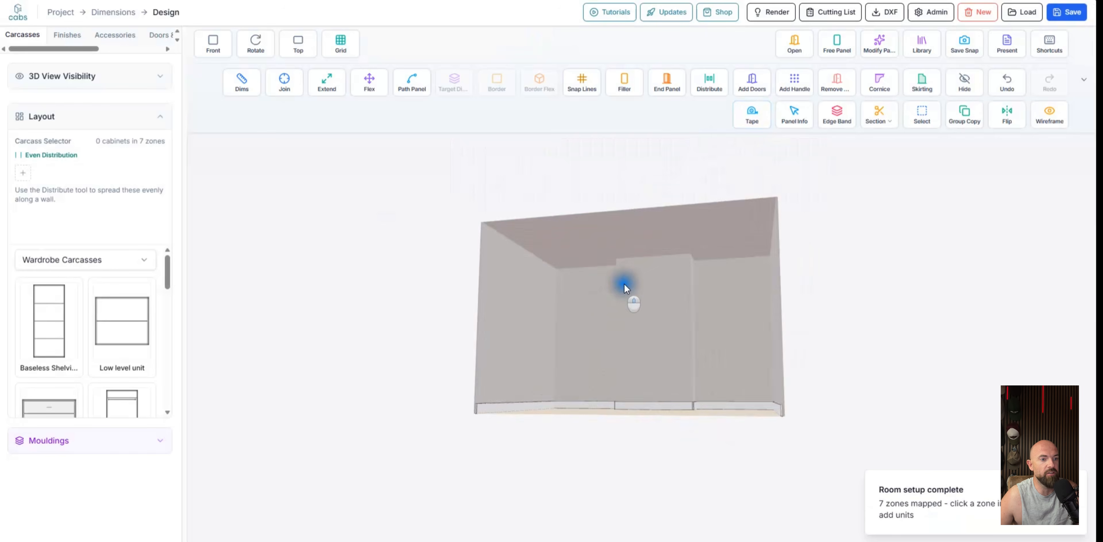
pyautogui.moveTo(624, 284); pyautogui.dragTo(642, 299, button='middle')
pyautogui.scroll(5, 639, 301)
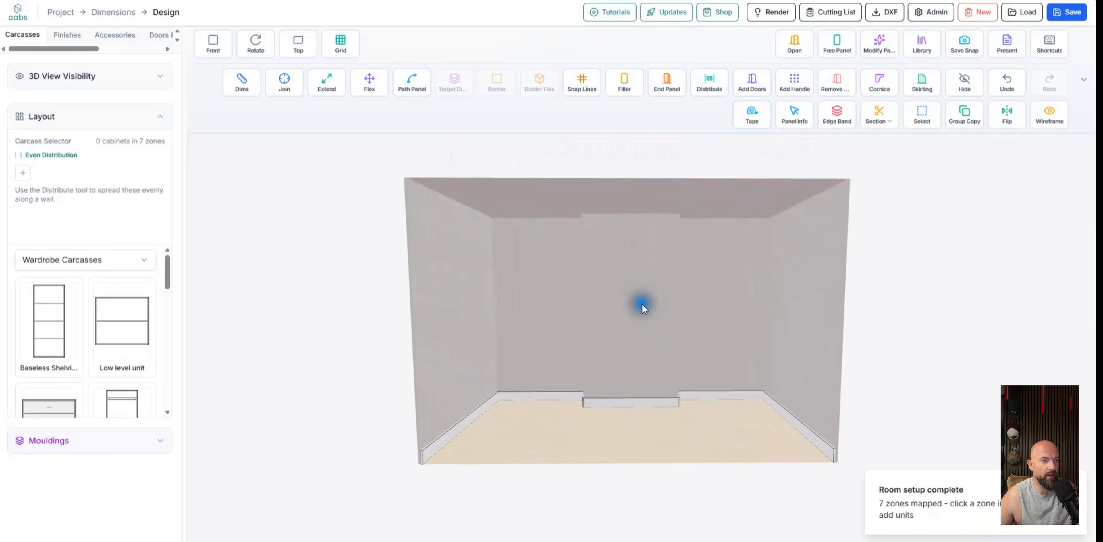
# Hide the ceiling in the 3D room view, keeping the floor and all seven walls shown
pyautogui.click(213, 43)
pyautogui.scroll(3, 640, 317)
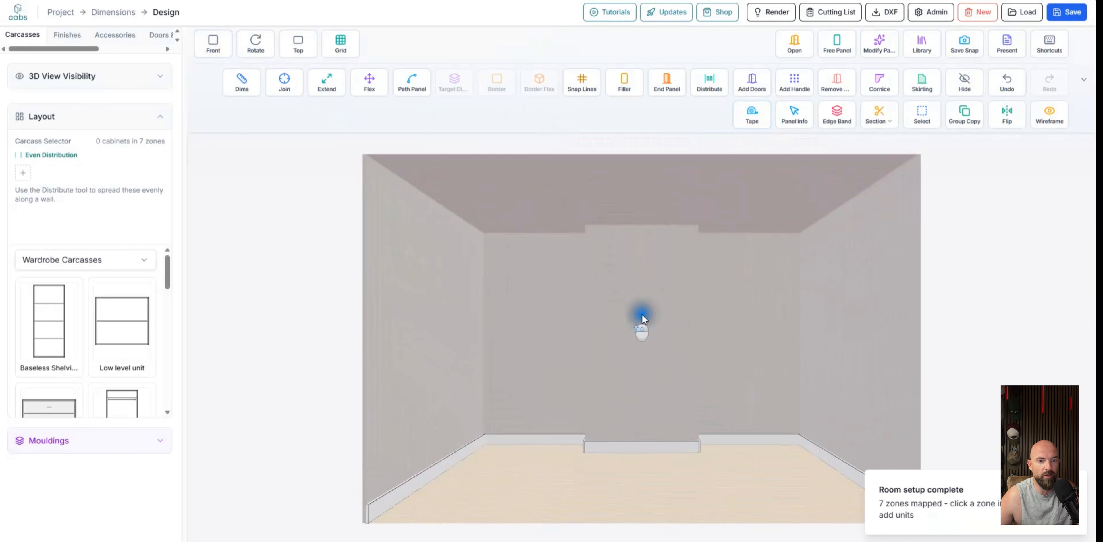
pyautogui.click(75, 80)
pyautogui.click(16, 111)
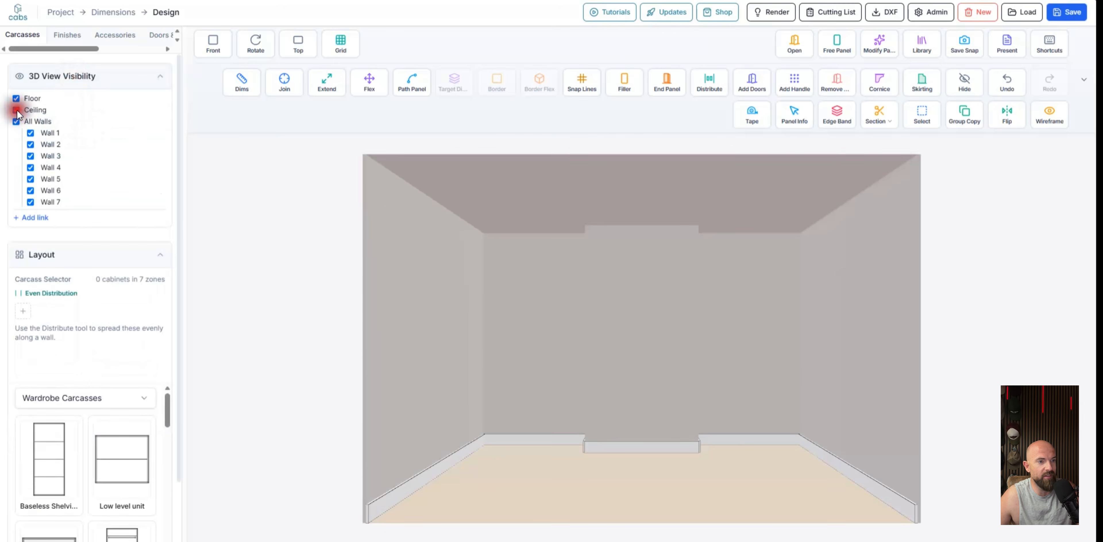
pyautogui.moveTo(500, 212); pyautogui.dragTo(505, 263)
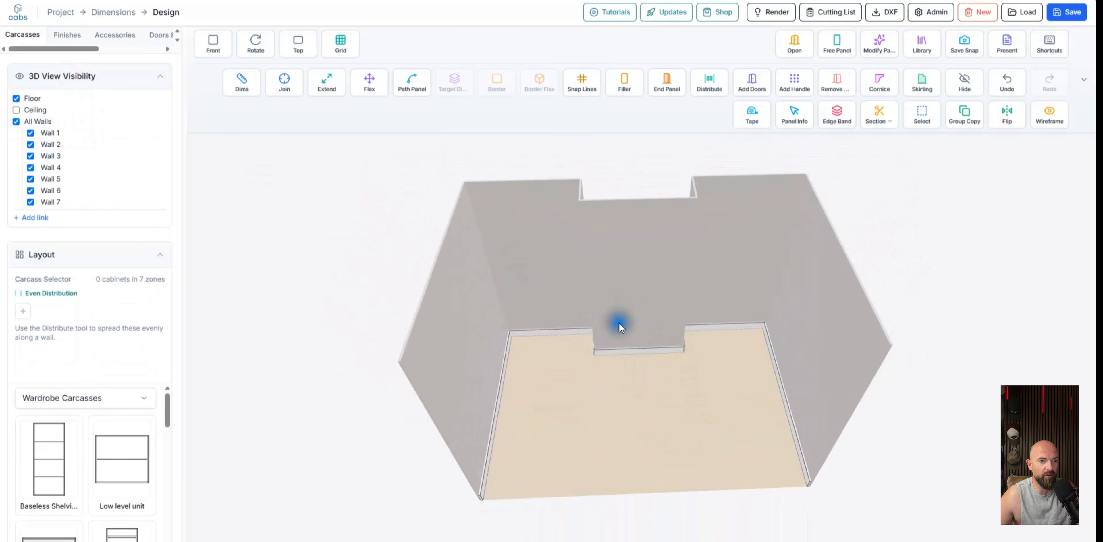
pyautogui.moveTo(621, 328)
pyautogui.mouseDown()
pyautogui.moveTo(633, 332)
pyautogui.moveTo(607, 341)
pyautogui.mouseUp()
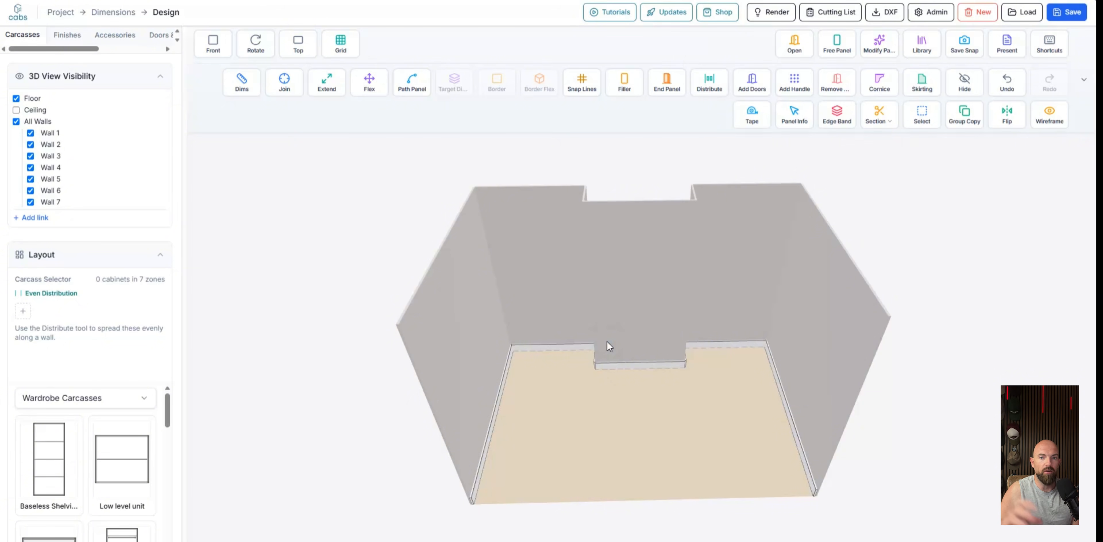
pyautogui.scroll(3, 524, 310)
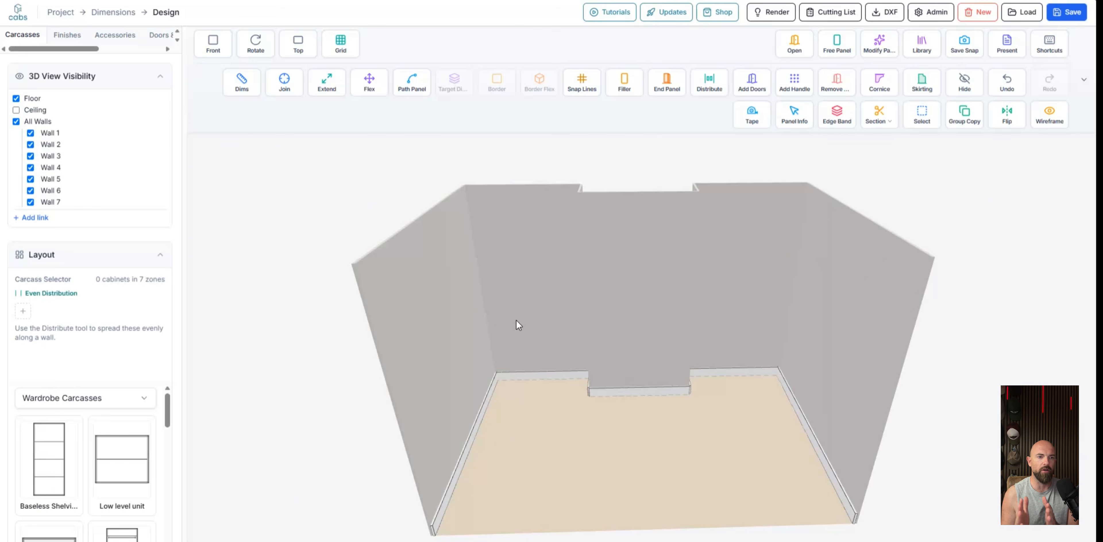
# Place a vertical snap line 50 mm from the back wall's left corner, and clear all snap lines
pyautogui.click(582, 83)
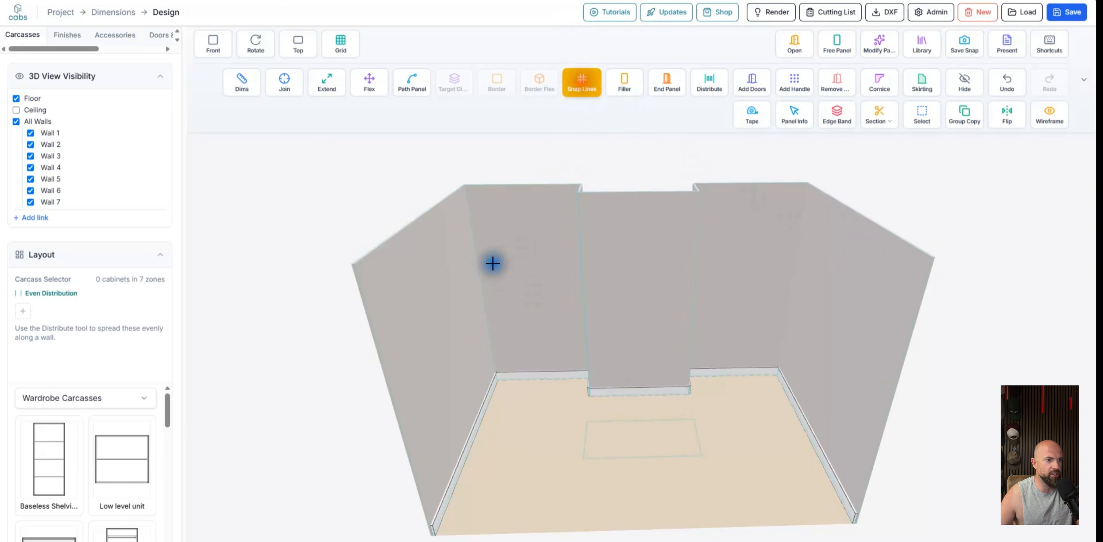
pyautogui.click(482, 264)
pyautogui.write('50')
pyautogui.press('Return')
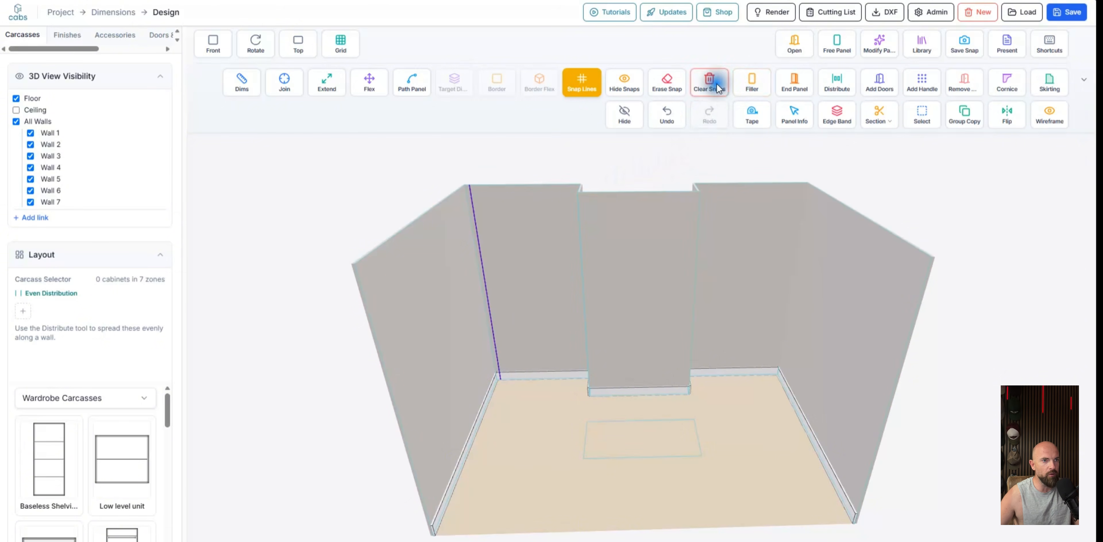
pyautogui.click(709, 83)
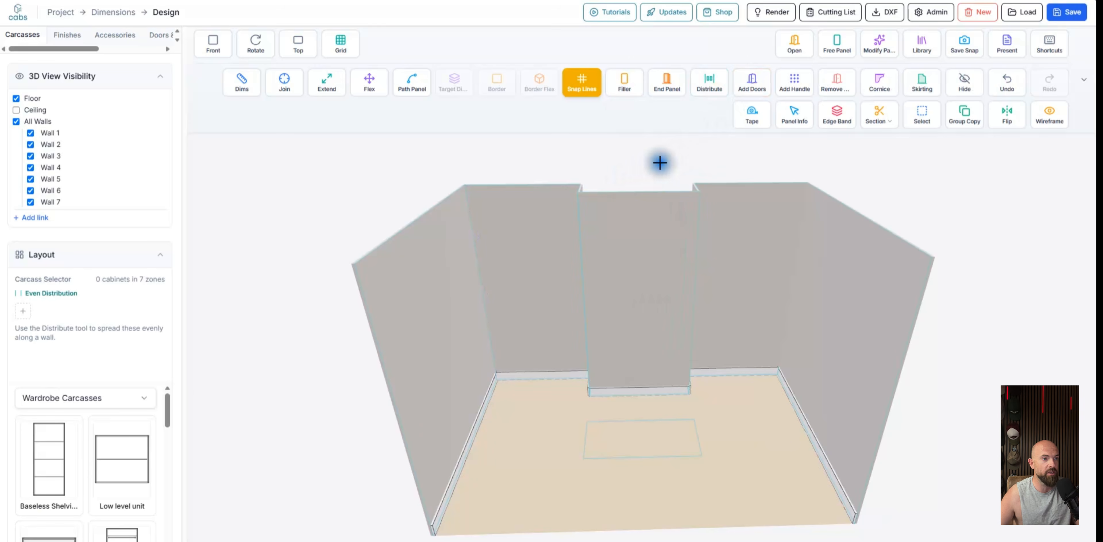
pyautogui.click(582, 83)
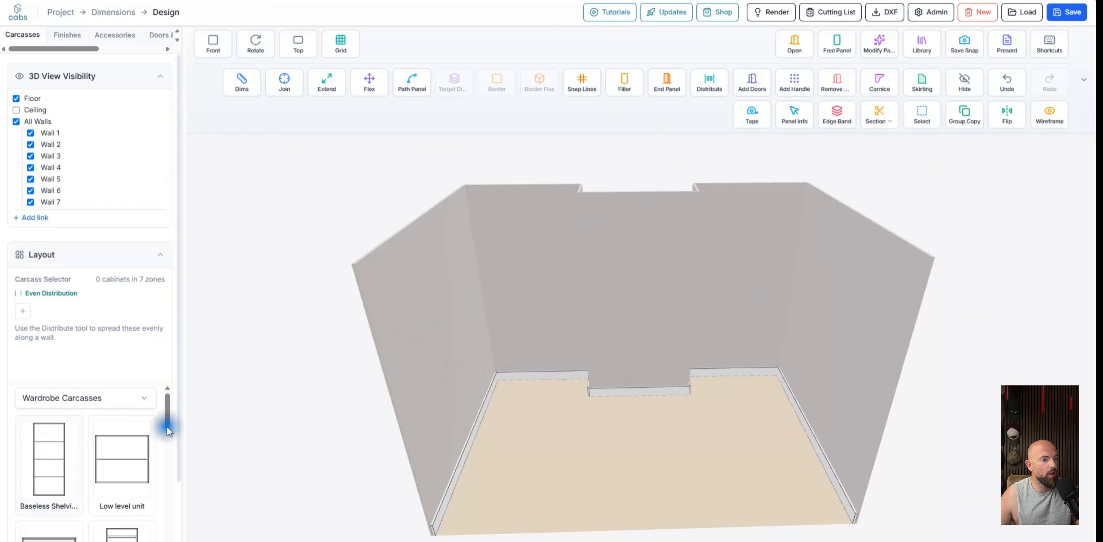
# Add a low level unit from the wardrobe carcasses and flex its right side to make it 1200 mm wide across the left alcove
pyautogui.click(142, 460)
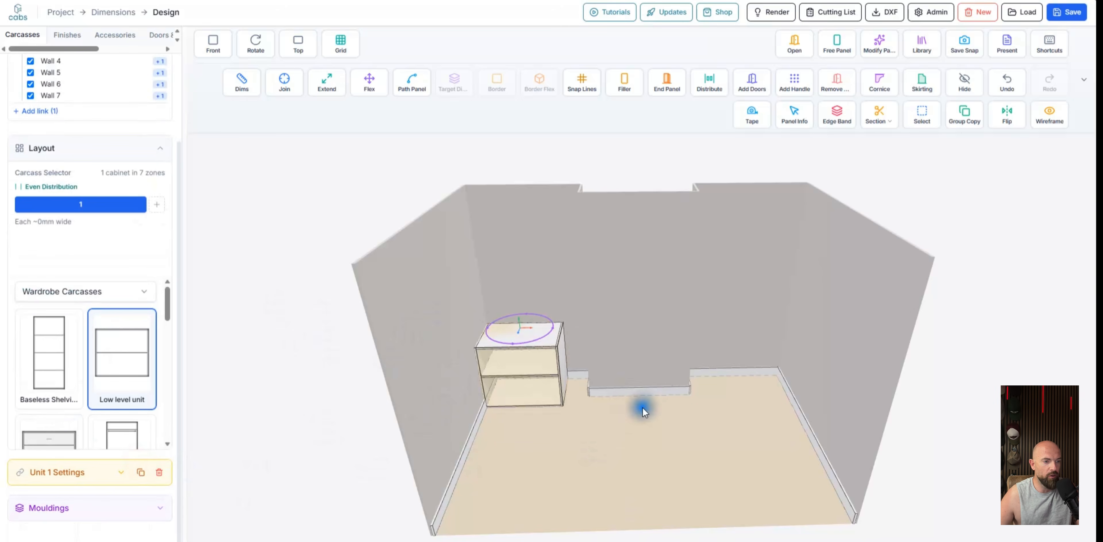
pyautogui.scroll(5, 579, 349)
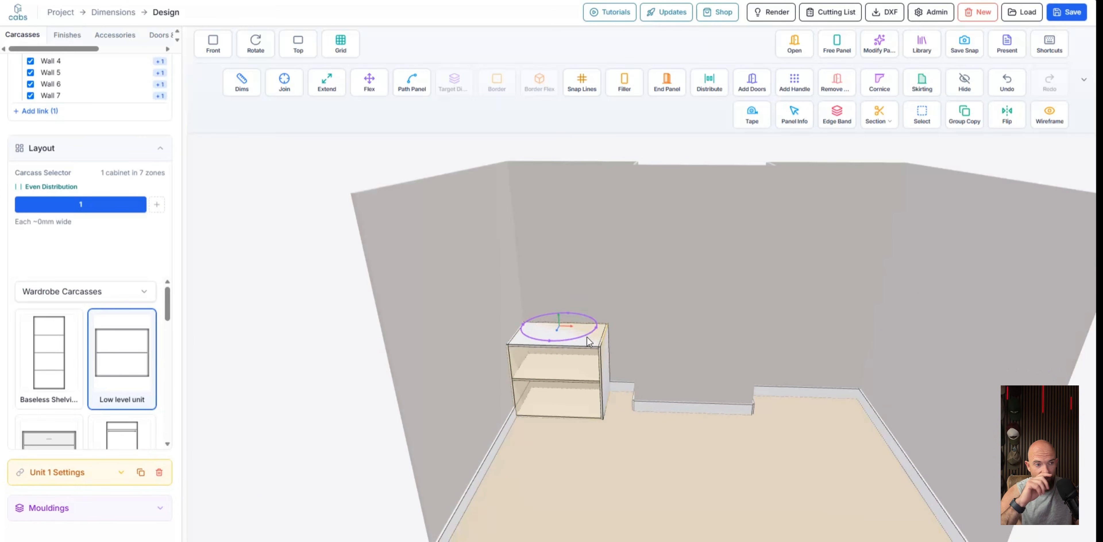
pyautogui.moveTo(587, 336); pyautogui.dragTo(559, 321)
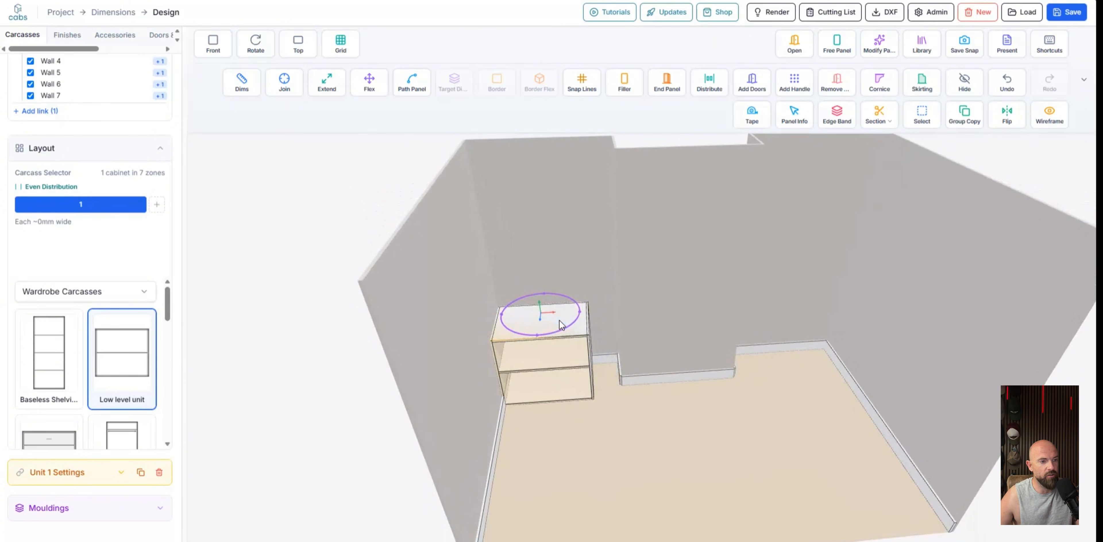
pyautogui.click(369, 83)
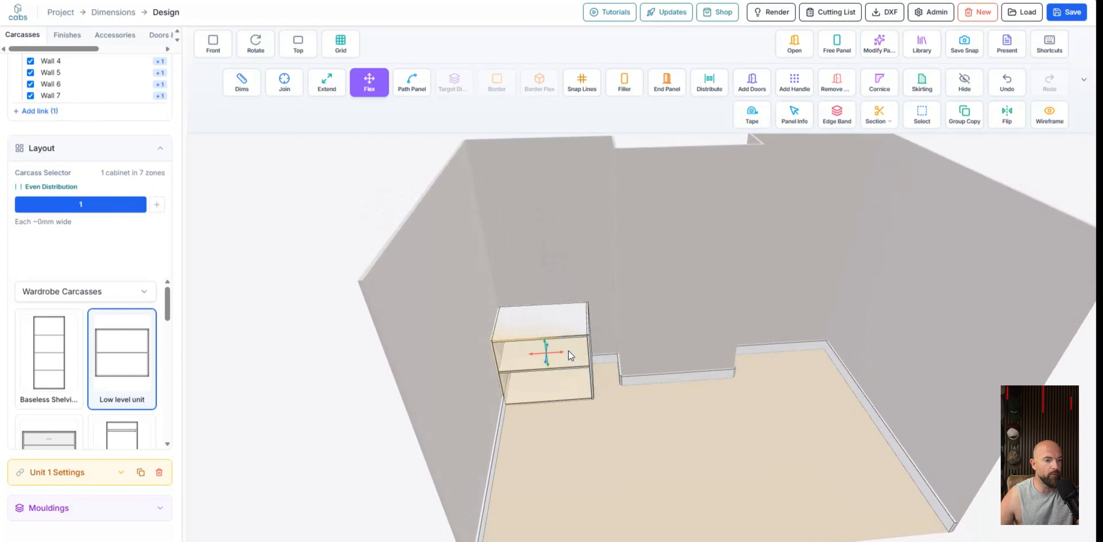
pyautogui.moveTo(569, 349); pyautogui.dragTo(592, 353)
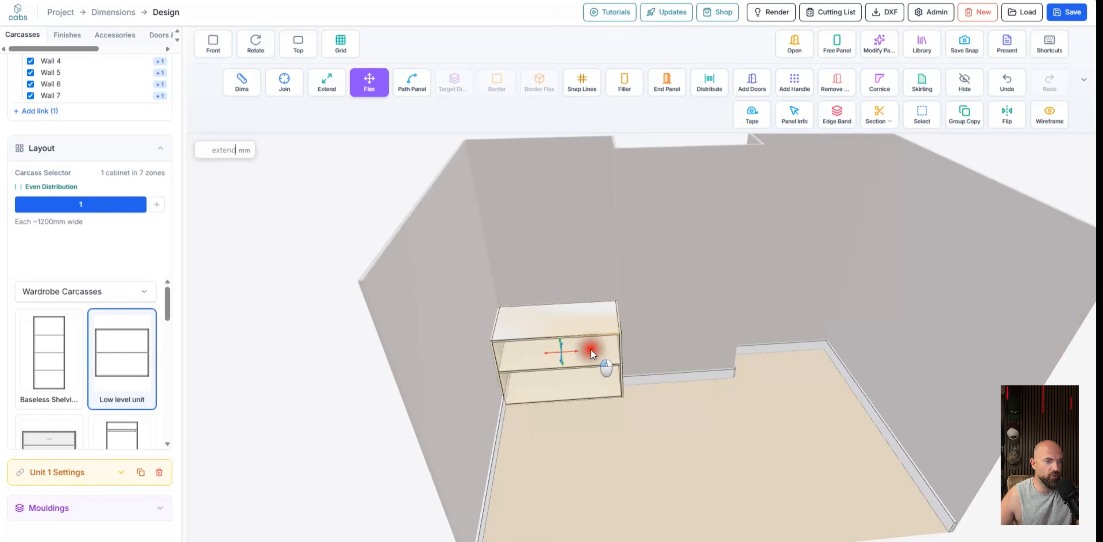
pyautogui.moveTo(556, 308); pyautogui.dragTo(568, 313, button='middle')
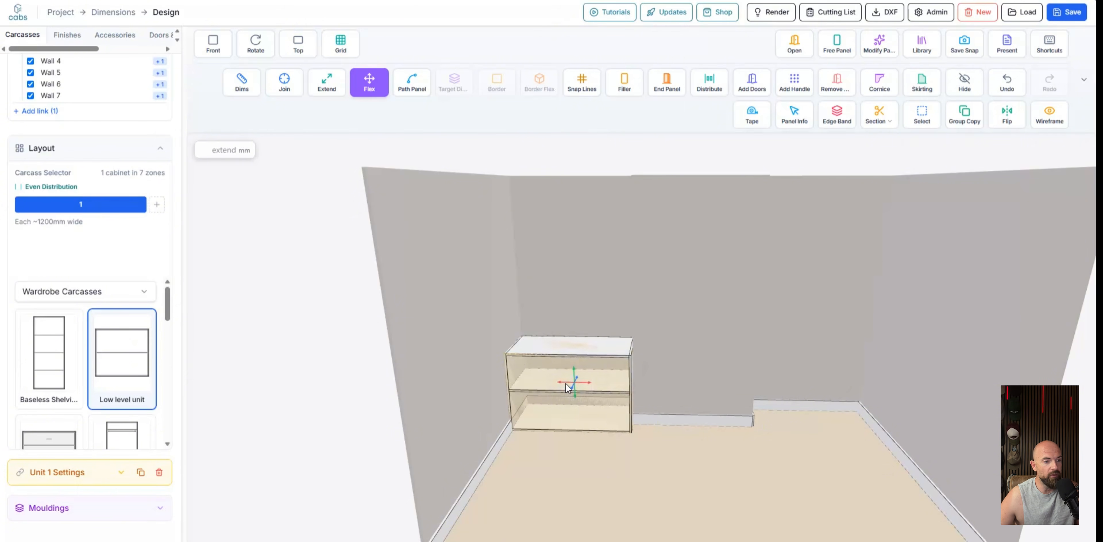
# Flex the low level unit's left side away from the side wall to make the unit 1150 mm wide
pyautogui.moveTo(565, 383); pyautogui.dragTo(601, 381)
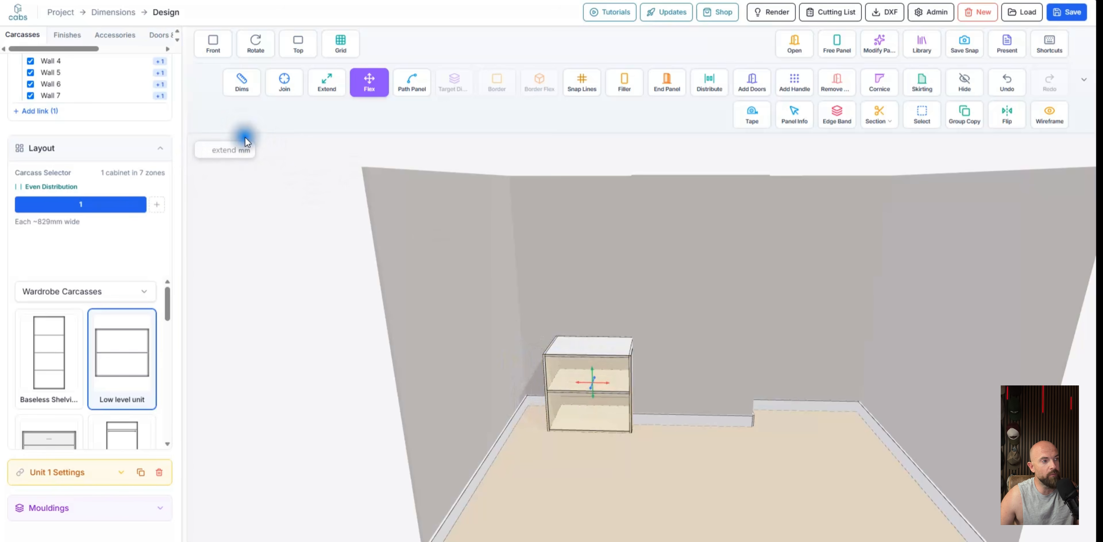
pyautogui.click(229, 148)
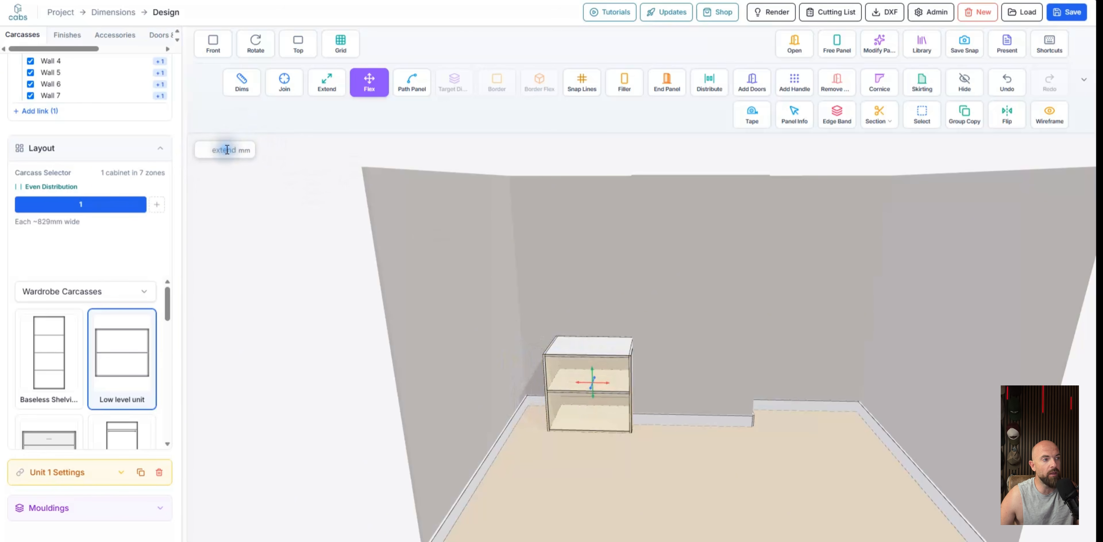
pyautogui.write('350')
pyautogui.press('Return')
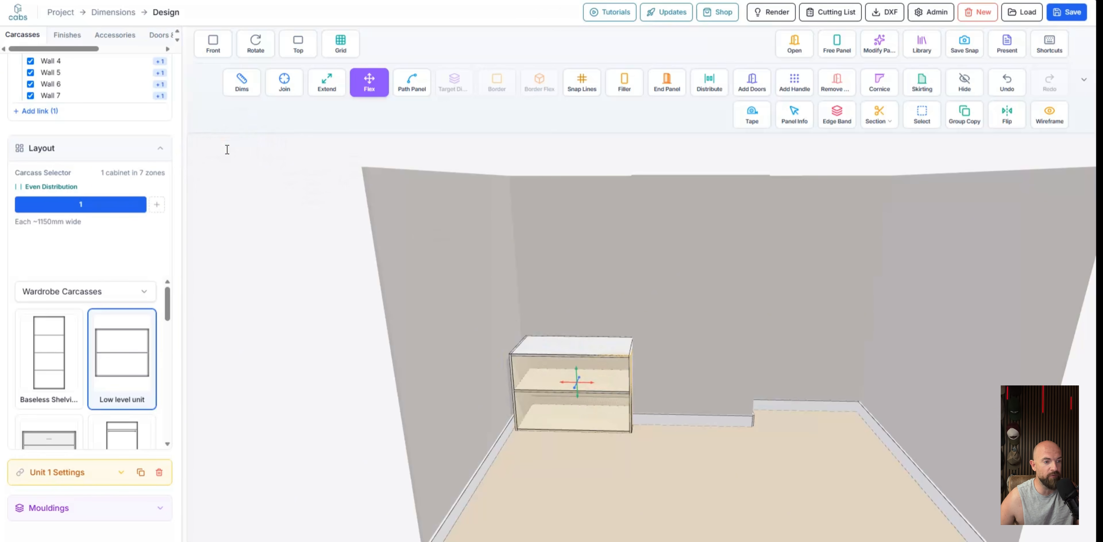
# Flex the low level unit's right side in from the chimney breast to make the unit 1100 mm wide
pyautogui.scroll(3, 491, 380)
pyautogui.moveTo(513, 357); pyautogui.dragTo(599, 355, button='middle')
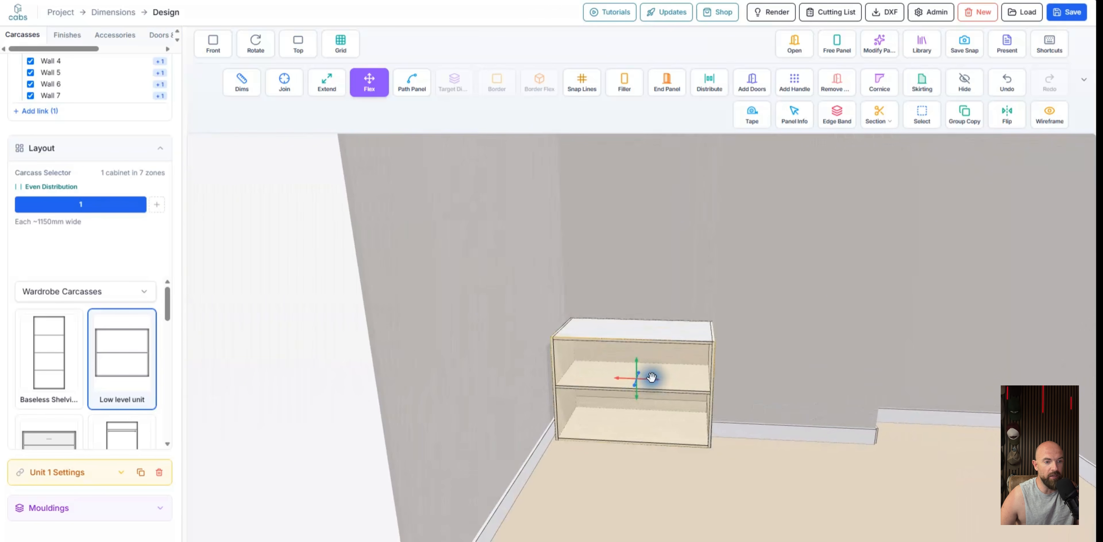
pyautogui.click(641, 380)
pyautogui.moveTo(641, 380); pyautogui.dragTo(624, 375)
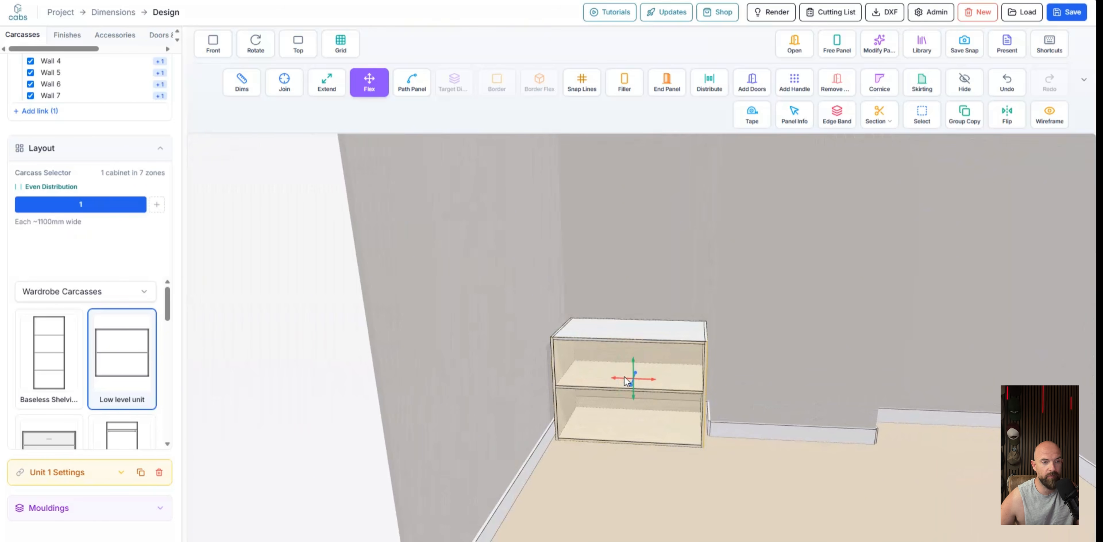
pyautogui.scroll(-3, 628, 374)
pyautogui.moveTo(635, 375); pyautogui.dragTo(673, 371, button='middle')
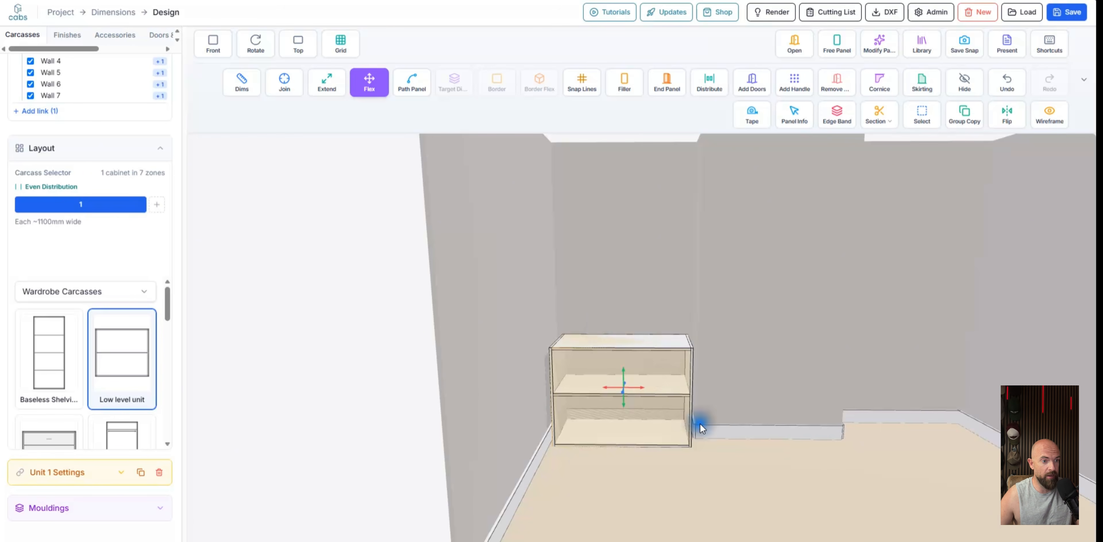
# Open the low level unit's settings and raise the unit slightly off the floor by an exact distance
pyautogui.click(645, 383)
pyautogui.click(645, 383)
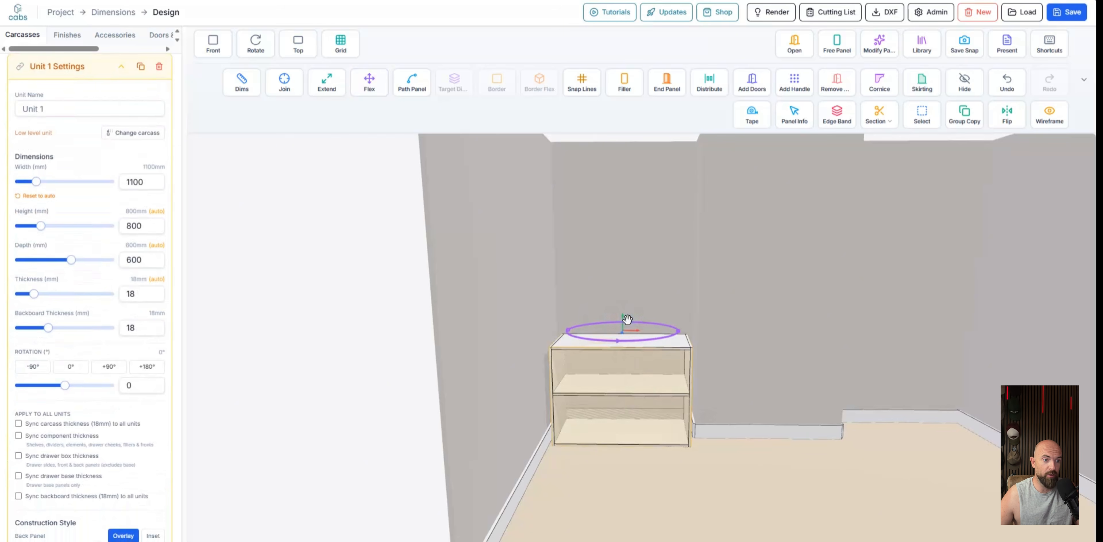
pyautogui.moveTo(626, 317); pyautogui.dragTo(626, 279)
pyautogui.moveTo(602, 341); pyautogui.dragTo(665, 313, button='right')
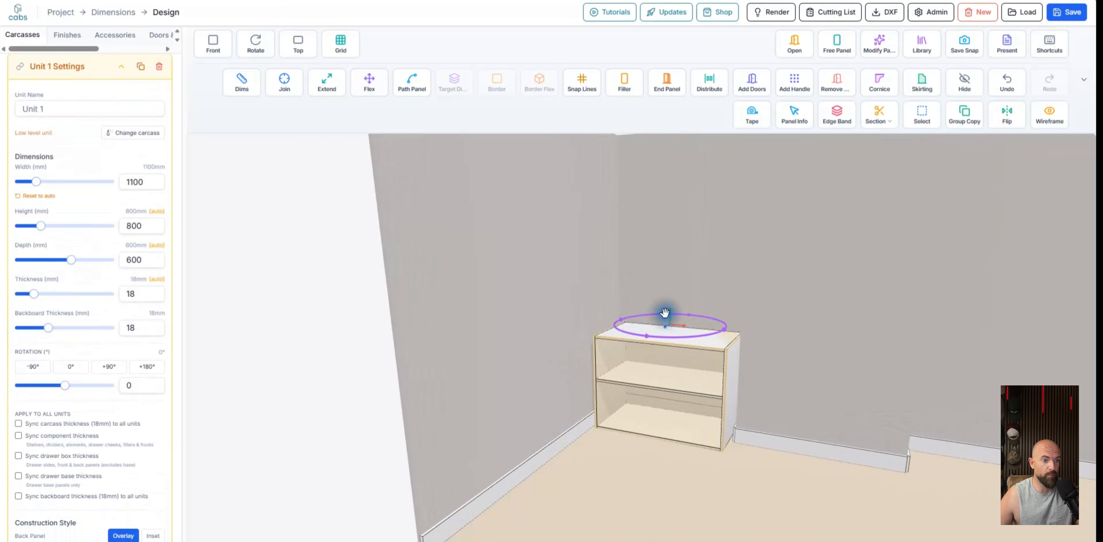
pyautogui.moveTo(669, 276); pyautogui.dragTo(670, 242)
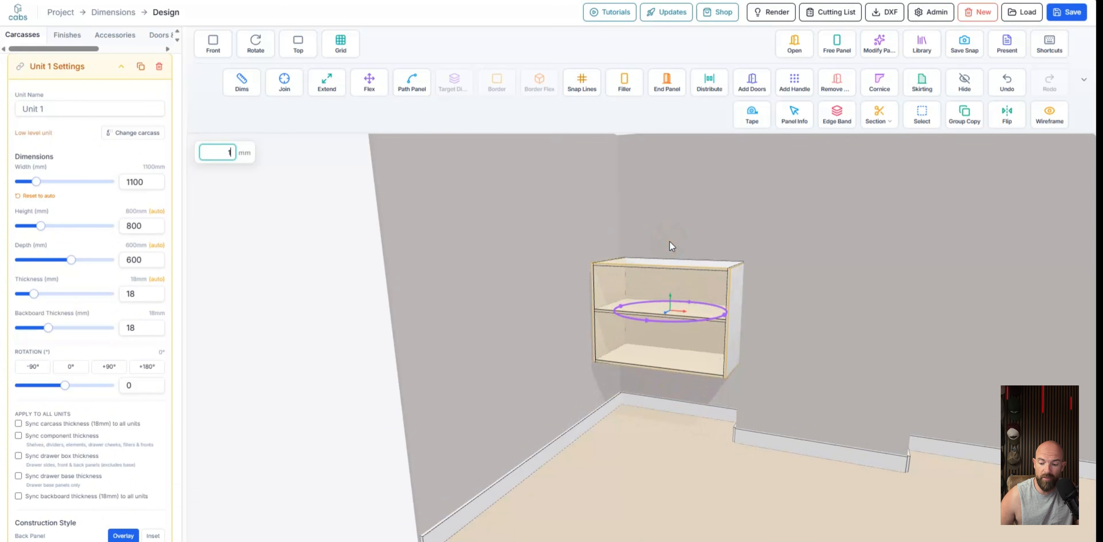
pyautogui.press('Return')
pyautogui.moveTo(669, 241); pyautogui.dragTo(641, 429)
pyautogui.scroll(2, 641, 429)
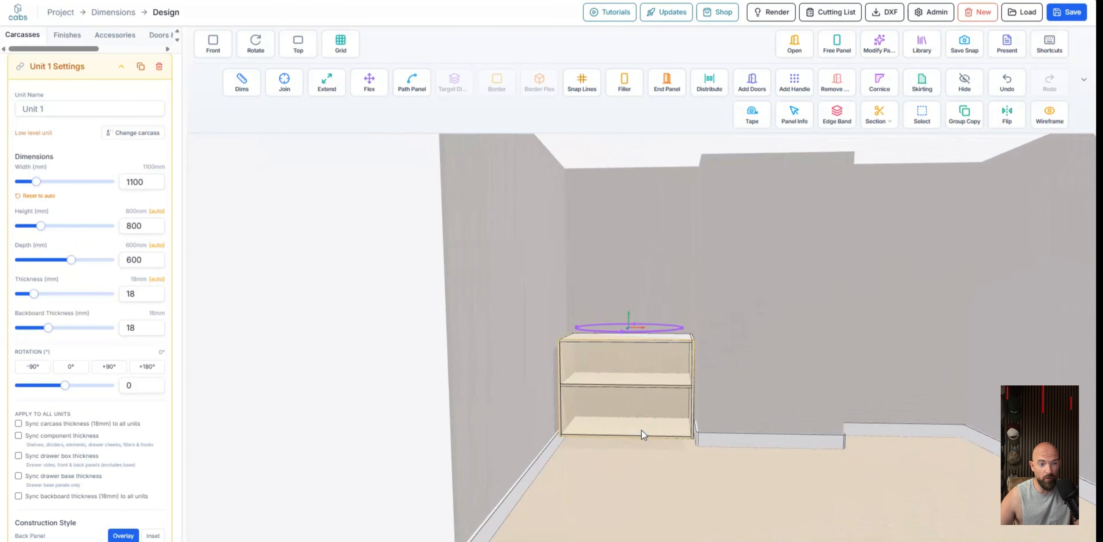
# Set the low level unit's depth to 500 mm and its height to 700 mm
pyautogui.moveTo(626, 377); pyautogui.dragTo(699, 319)
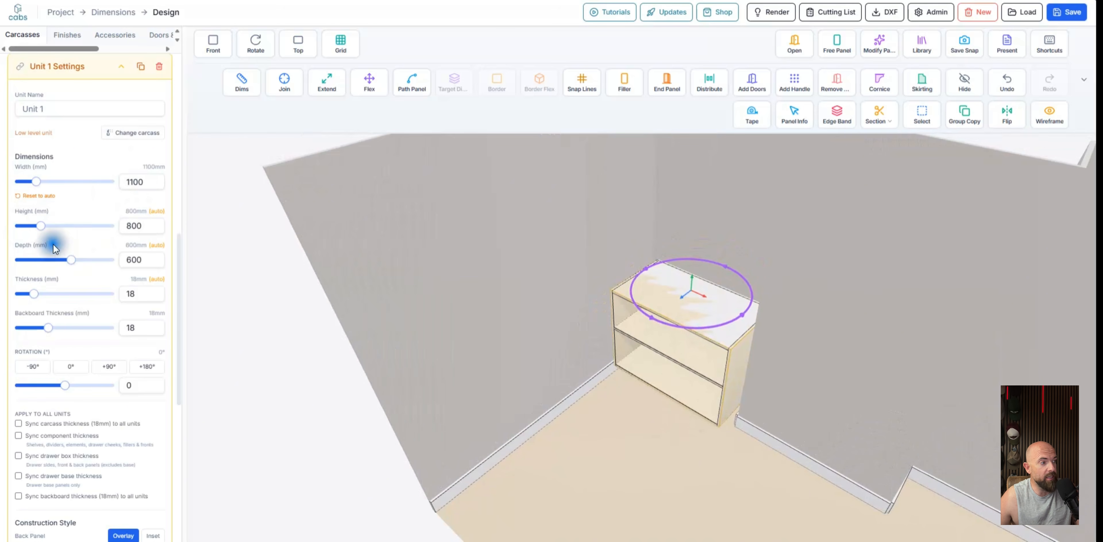
pyautogui.click(139, 257)
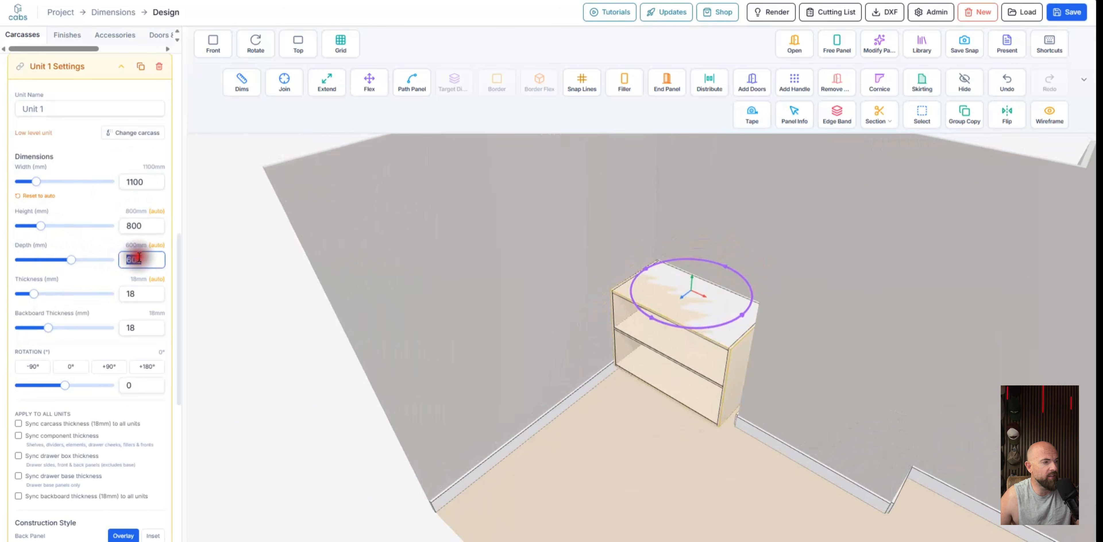
pyautogui.write('500')
pyautogui.press('Return')
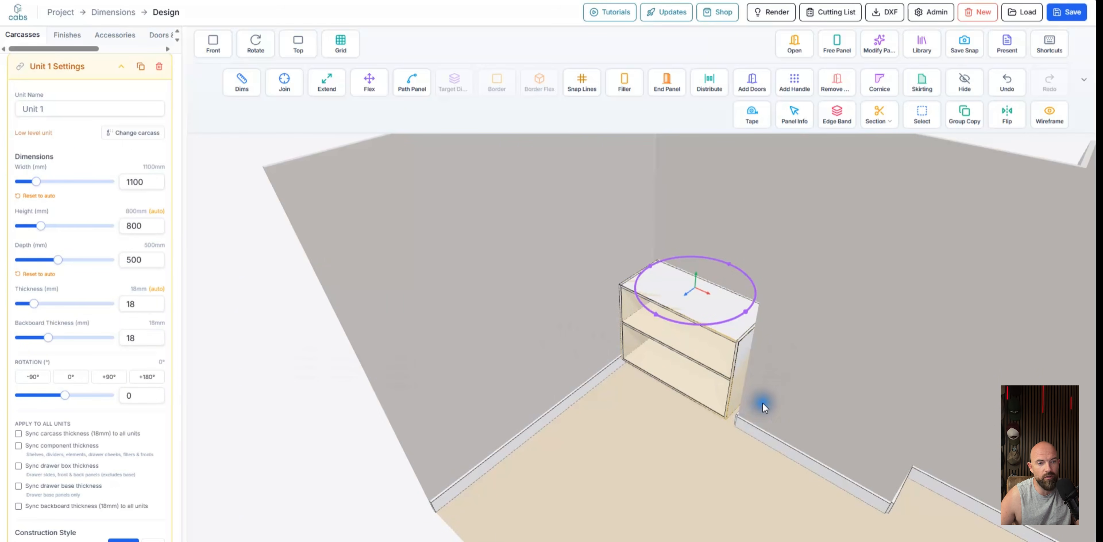
pyautogui.moveTo(763, 402); pyautogui.dragTo(727, 335, button='middle')
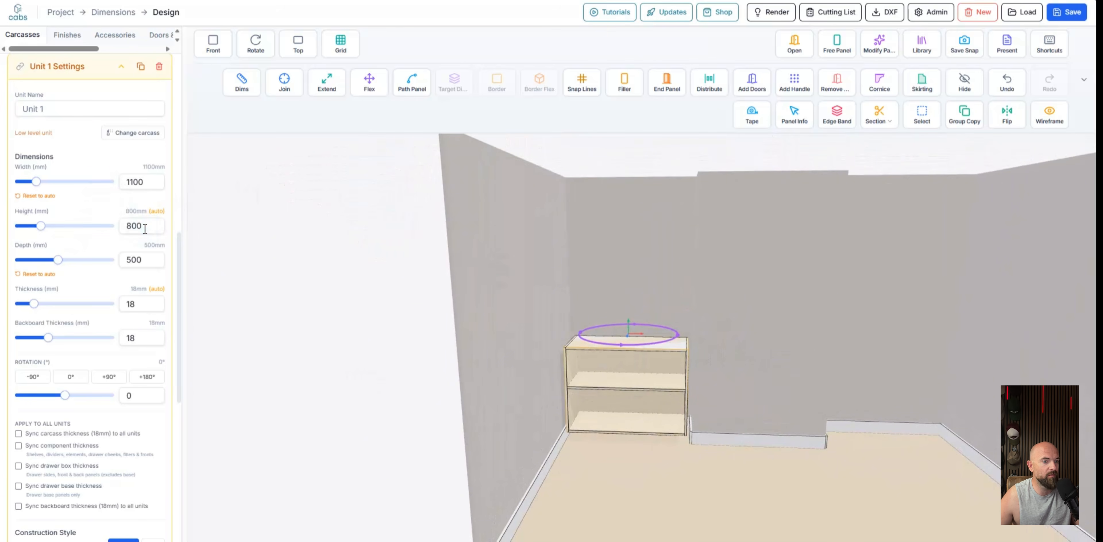
pyautogui.doubleClick(136, 226)
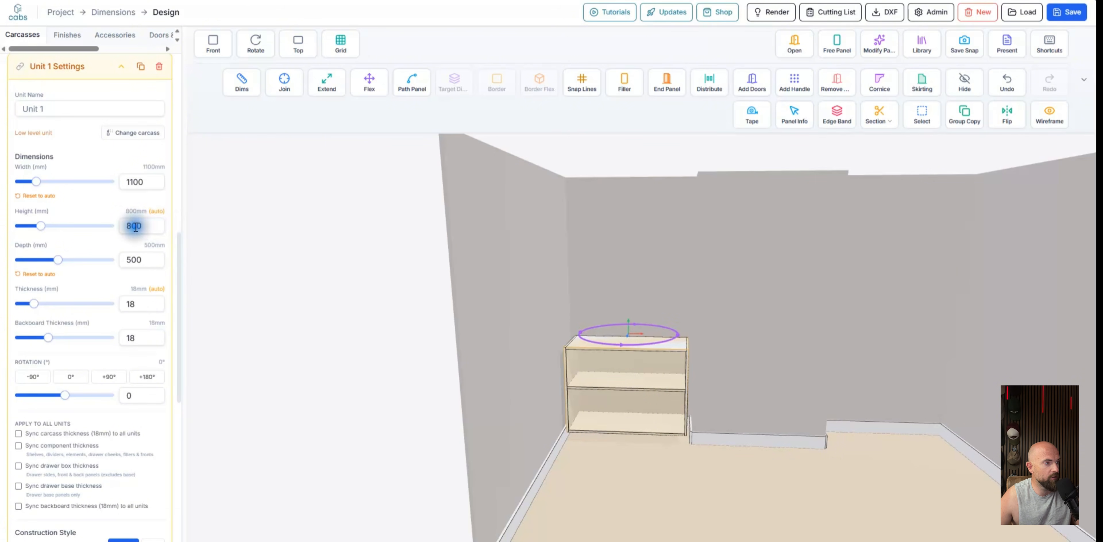
pyautogui.write('700')
pyautogui.press('Return')
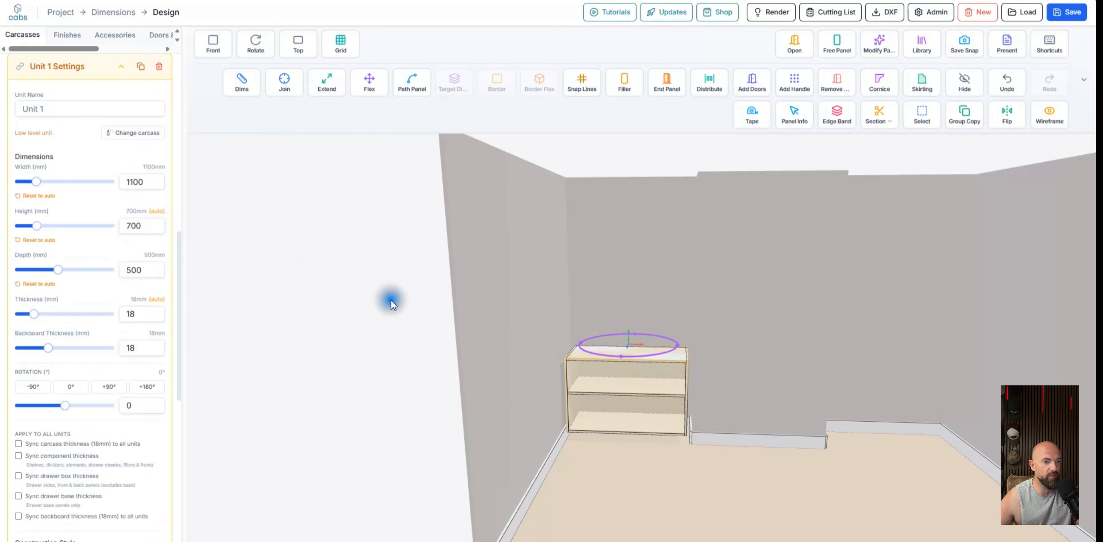
# Deselect the low level unit, examine its fit in the left alcove from several angles, and select it again
pyautogui.scroll(2, 638, 390)
pyautogui.moveTo(638, 390); pyautogui.dragTo(626, 364)
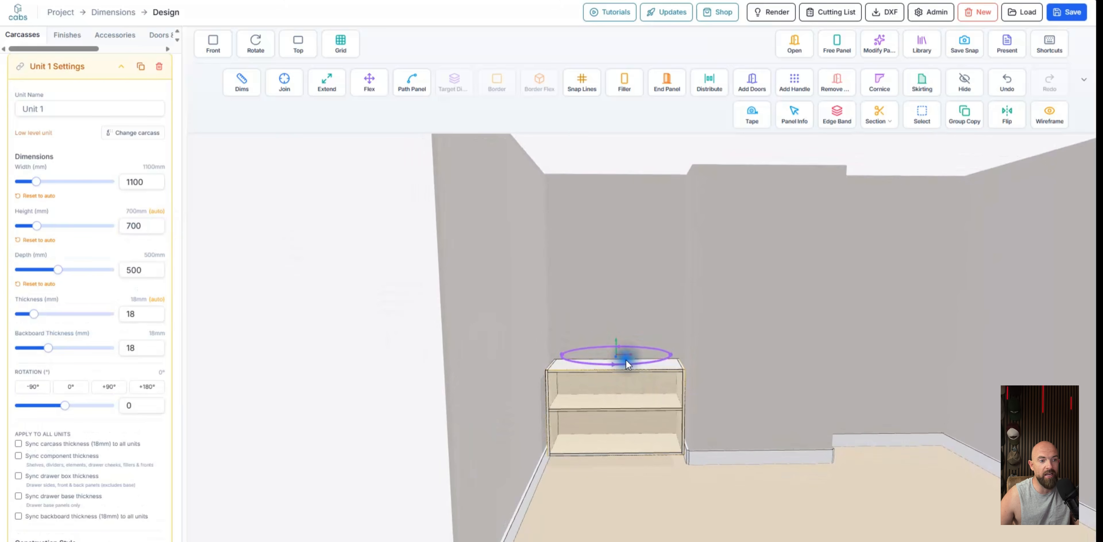
pyautogui.click(393, 375)
pyautogui.moveTo(392, 372); pyautogui.dragTo(579, 374)
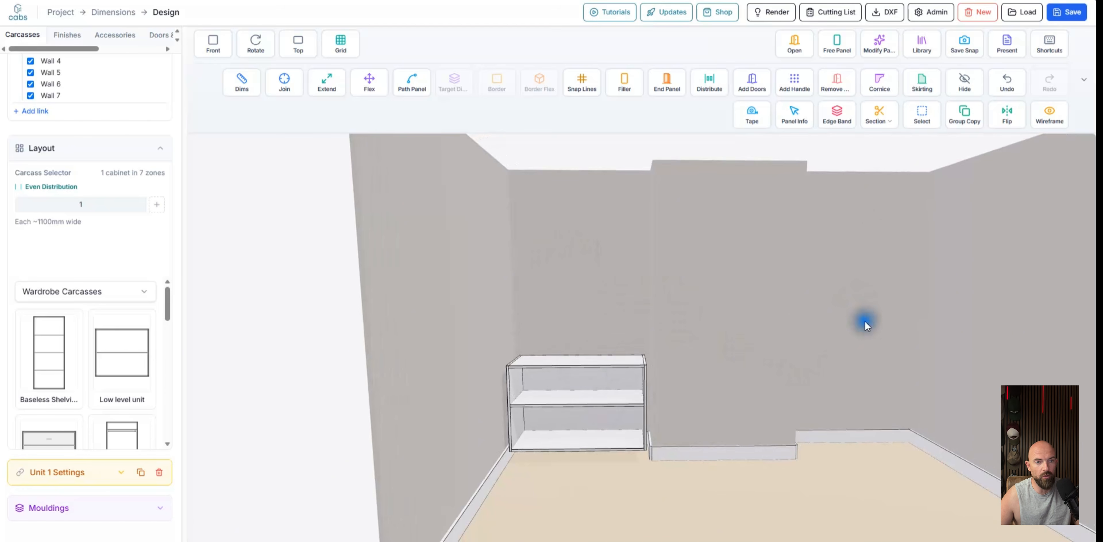
pyautogui.moveTo(685, 288); pyautogui.dragTo(606, 345)
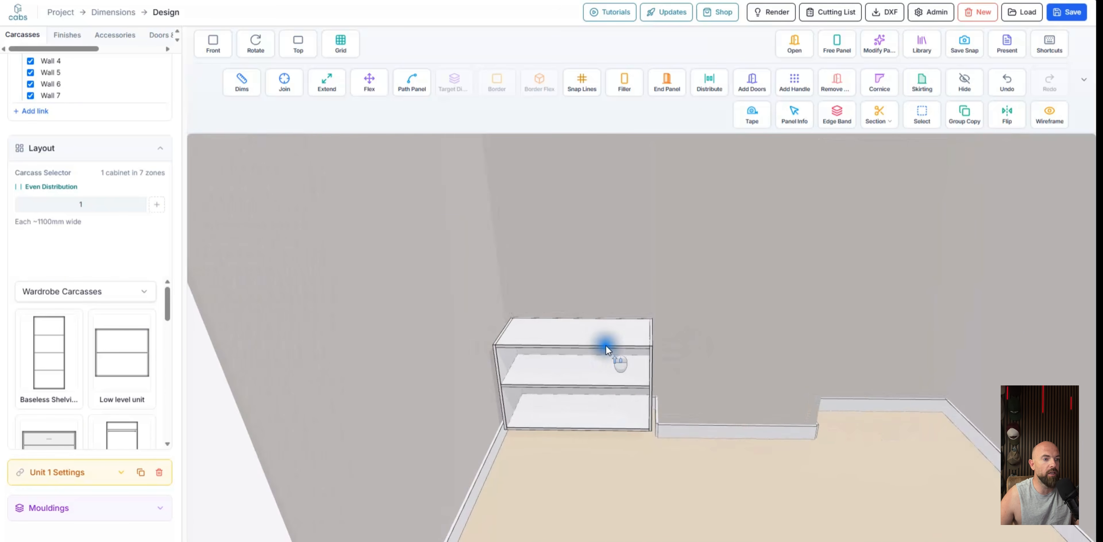
pyautogui.click(536, 346)
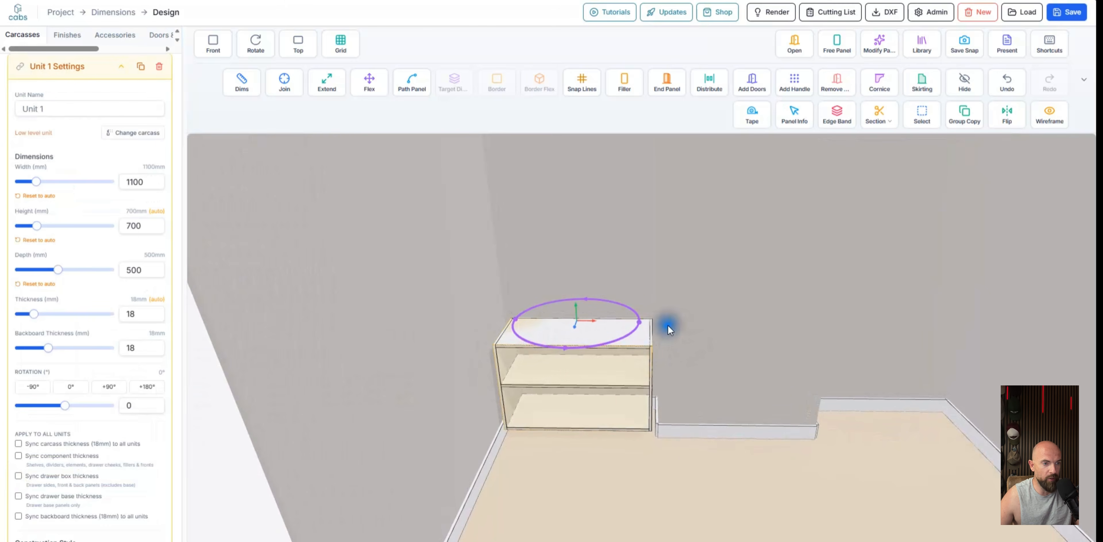
# Add fillers along the top, left and right edges of the low level unit
pyautogui.click(642, 80)
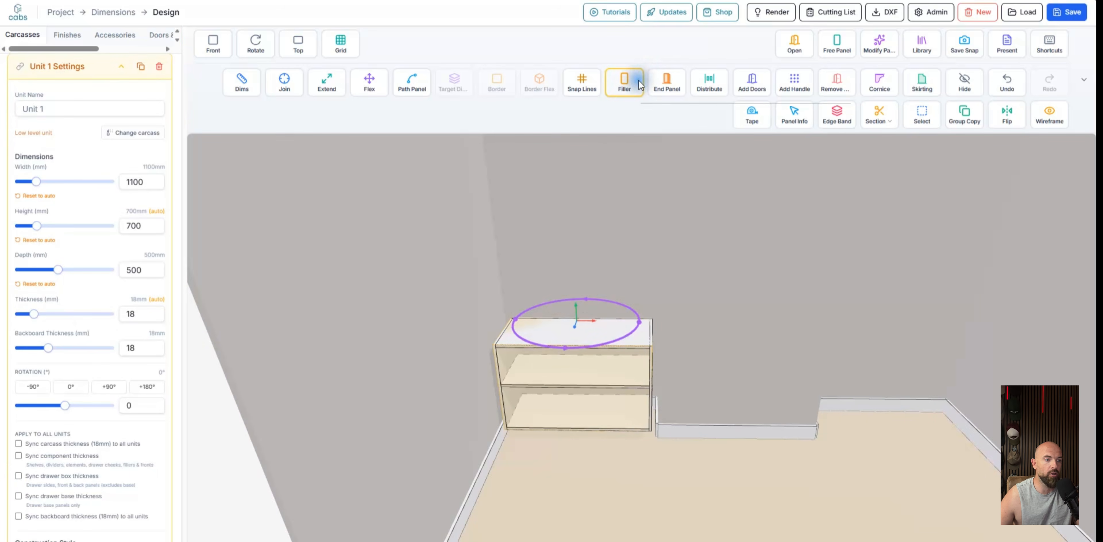
pyautogui.click(566, 346)
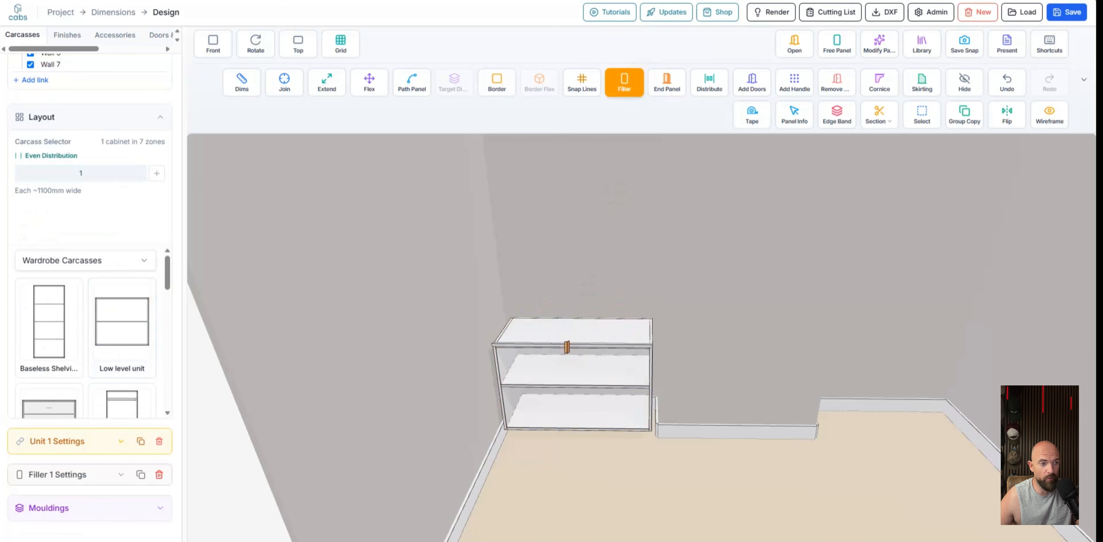
pyautogui.moveTo(566, 346); pyautogui.dragTo(573, 301)
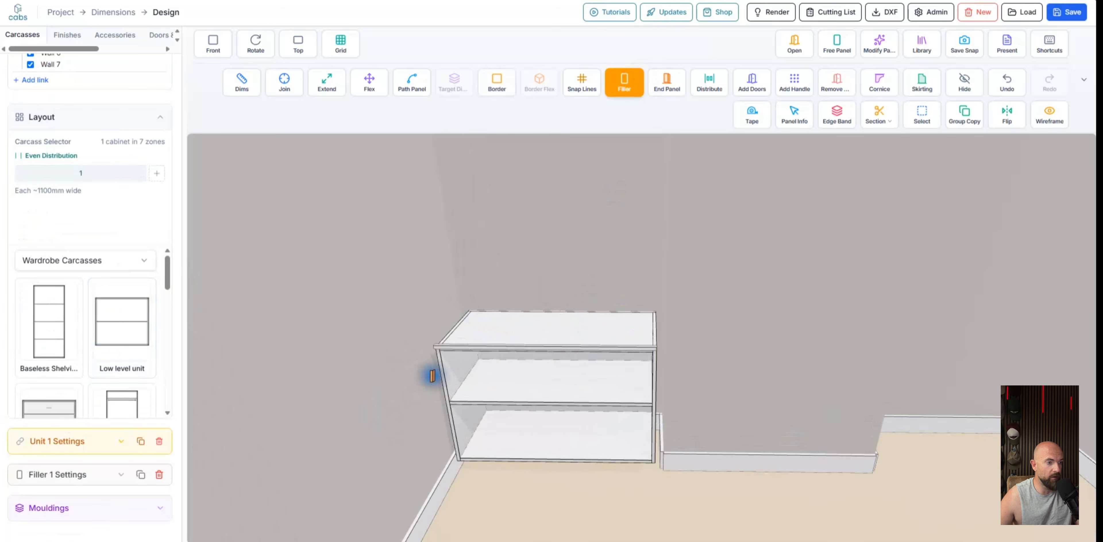
pyautogui.click(447, 376)
pyautogui.click(658, 376)
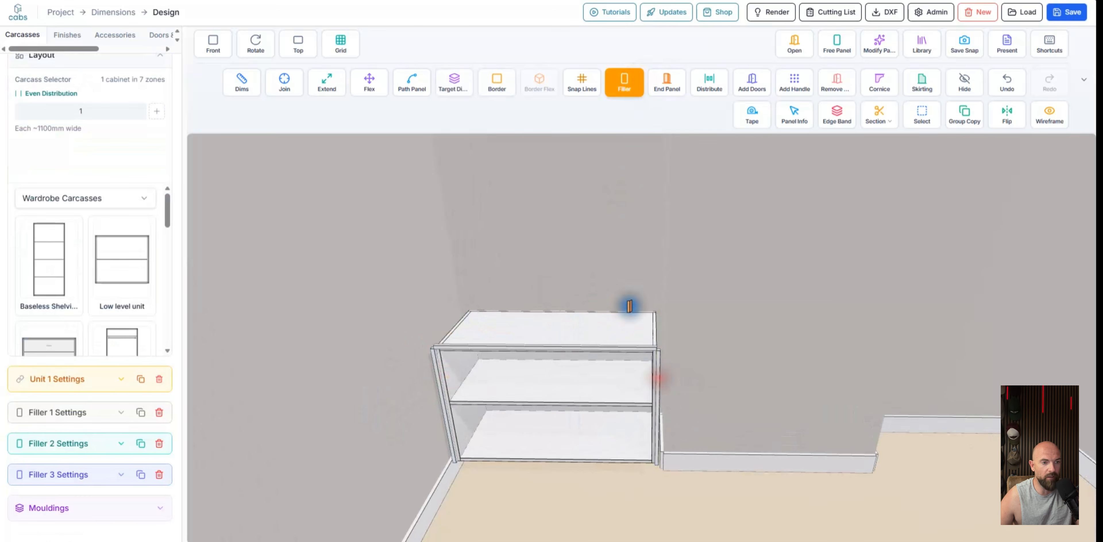
pyautogui.press('Escape')
# Select the filler on top of the low level unit and label it Worktop
pyautogui.click(530, 349)
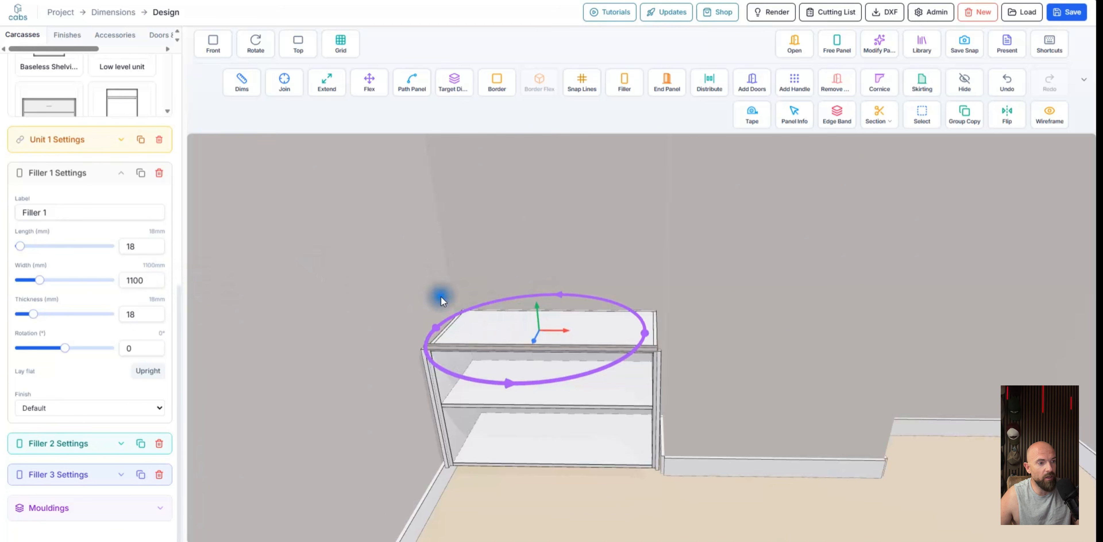
pyautogui.moveTo(67, 209); pyautogui.dragTo(6, 205)
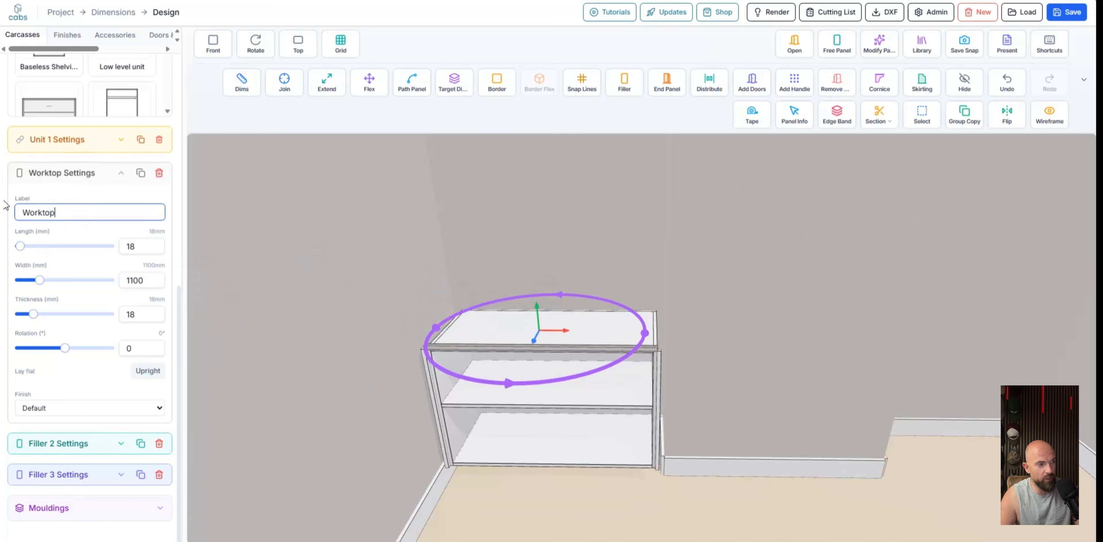
pyautogui.write('Worktop')
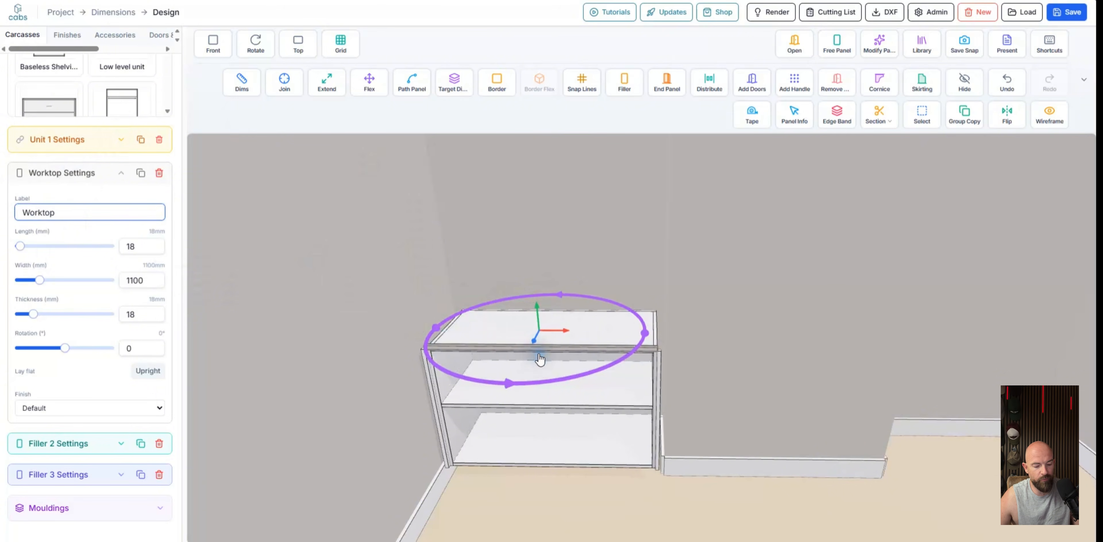
pyautogui.write('f')
# Flex the worktop to 678 mm deep over the unit, and extend its right end to make it 1168 mm wide
pyautogui.click(535, 358)
pyautogui.press('f')
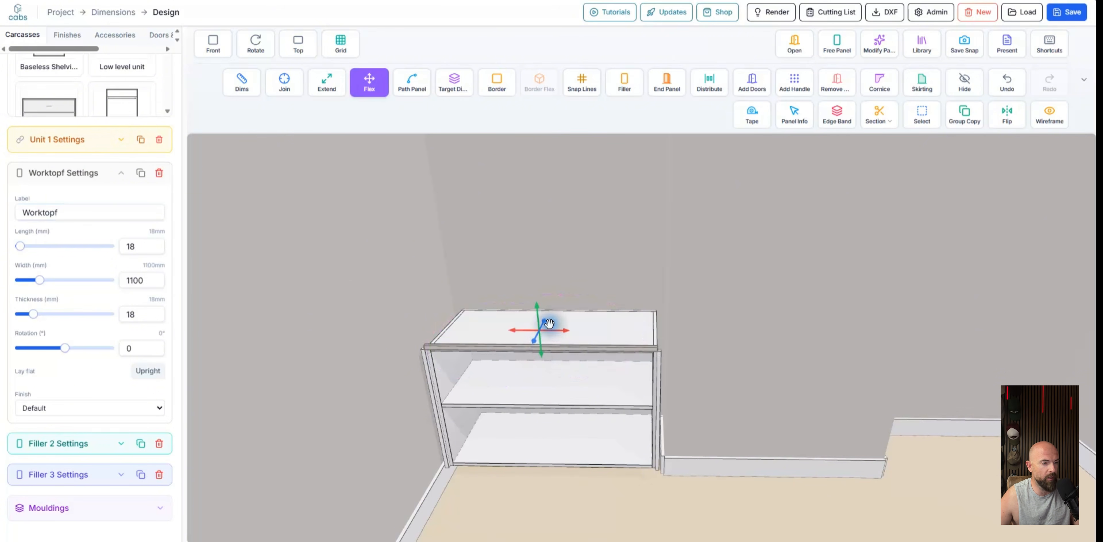
pyautogui.moveTo(549, 323); pyautogui.dragTo(577, 304)
pyautogui.scroll(5, 677, 336)
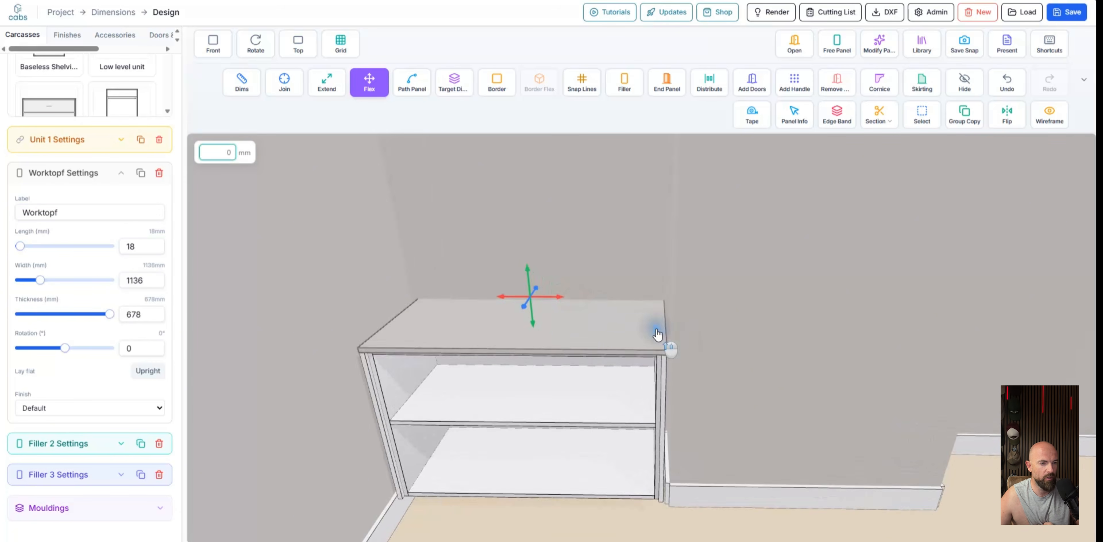
pyautogui.moveTo(516, 282); pyautogui.dragTo(555, 271)
pyautogui.write('50')
pyautogui.press('Return')
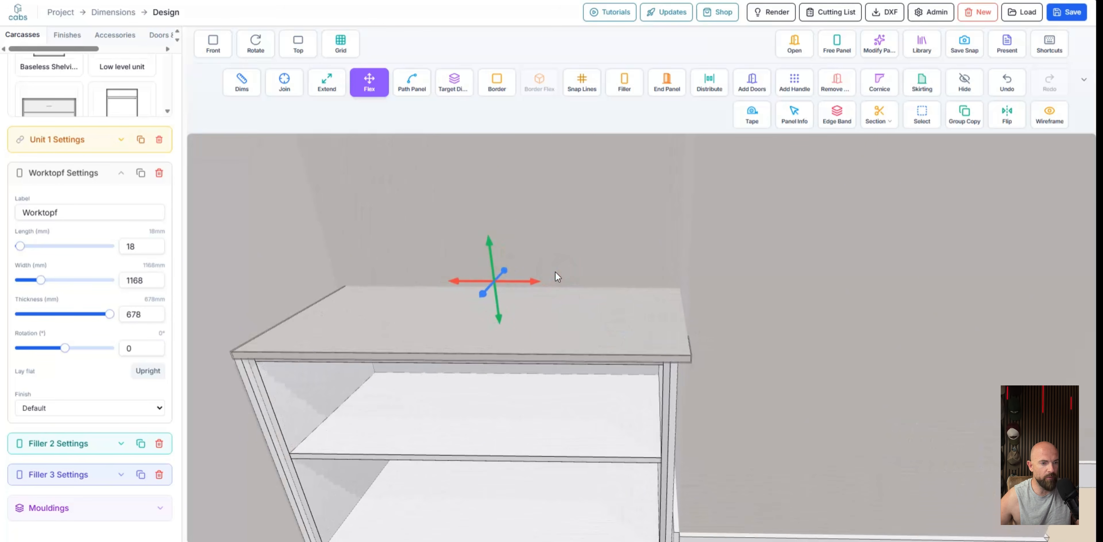
# Flex the left side filler outwards to make it 50 mm wide
pyautogui.scroll(-2, 686, 325)
pyautogui.moveTo(518, 322); pyautogui.dragTo(751, 293, button='right')
pyautogui.moveTo(592, 262); pyautogui.dragTo(485, 350)
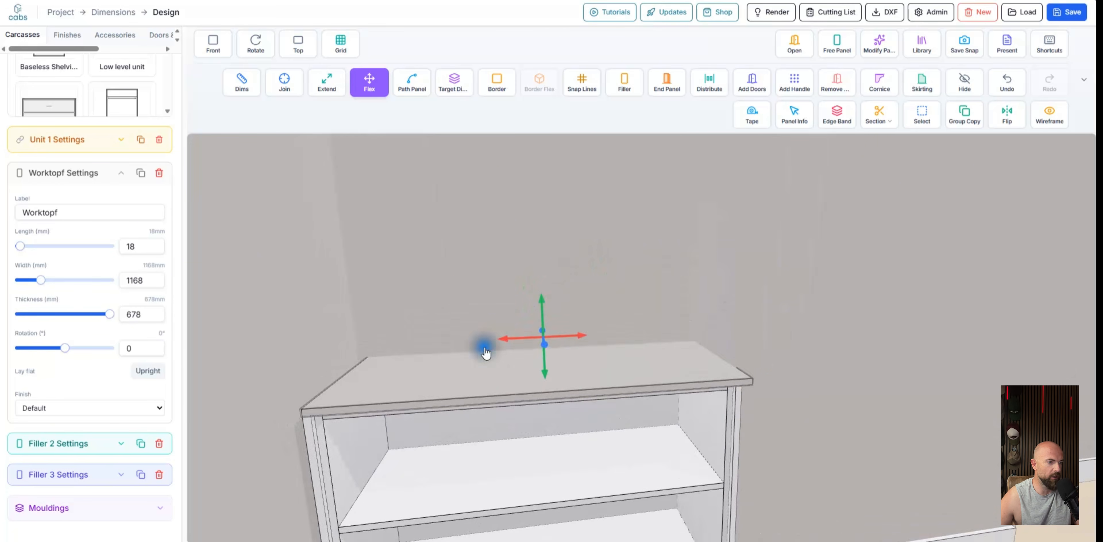
pyautogui.moveTo(486, 349); pyautogui.dragTo(660, 298, button='right')
pyautogui.moveTo(437, 412)
pyautogui.mouseDown(button='right')
pyautogui.moveTo(562, 339)
pyautogui.moveTo(668, 339)
pyautogui.mouseUp(button='right')
pyautogui.scroll(2, 587, 398)
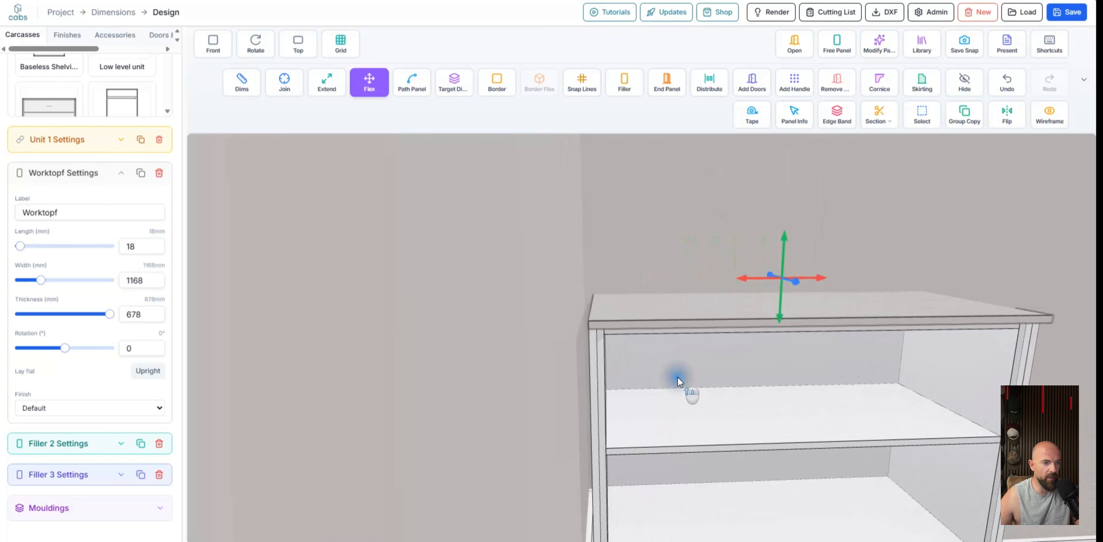
pyautogui.click(593, 410)
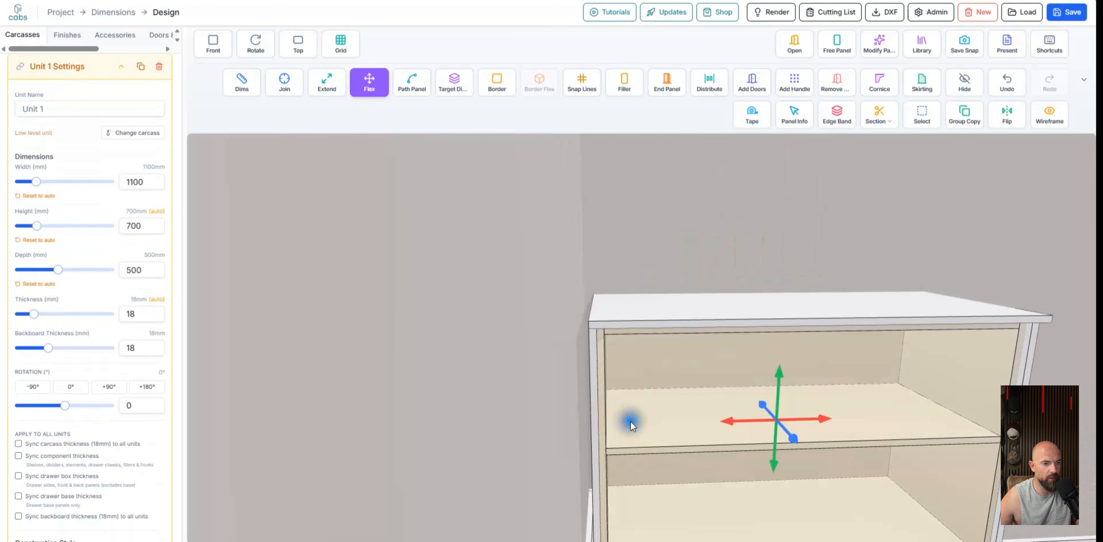
pyautogui.click(596, 422)
pyautogui.click(551, 294)
pyautogui.moveTo(551, 294); pyautogui.dragTo(510, 293)
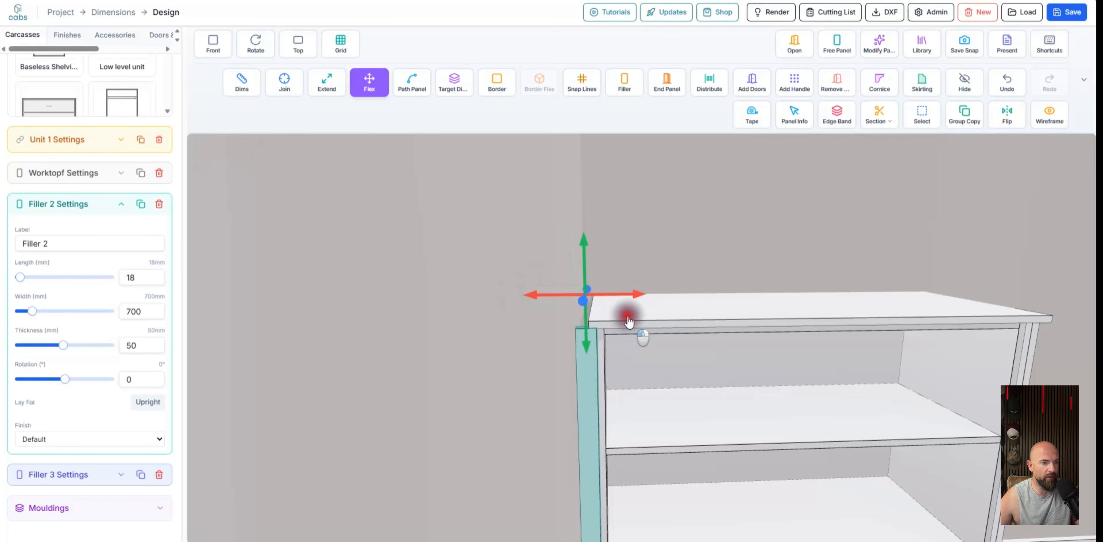
# Flex the worktop's left end over the widened left filler to make the worktop 1200 mm wide
pyautogui.click(680, 328)
pyautogui.click(682, 314)
pyautogui.moveTo(764, 278); pyautogui.dragTo(466, 312)
pyautogui.click(466, 312)
# Flex the right side filler outwards to 50 mm wide beneath the worktop's right end
pyautogui.scroll(-5, 586, 362)
pyautogui.moveTo(685, 360); pyautogui.dragTo(540, 331, button='middle')
pyautogui.moveTo(856, 343); pyautogui.dragTo(702, 320, button='middle')
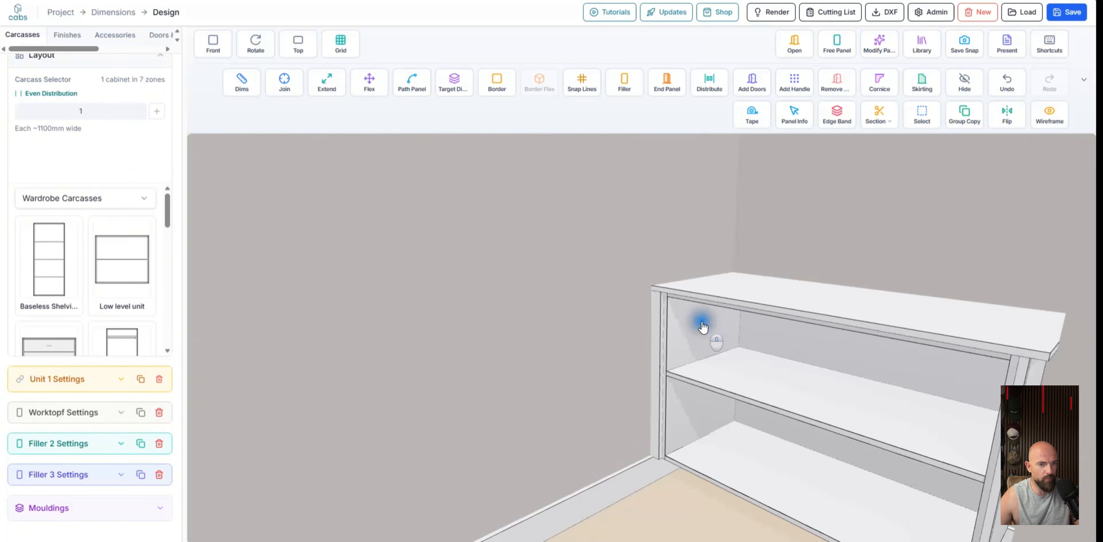
pyautogui.moveTo(977, 366); pyautogui.dragTo(763, 313, button='middle')
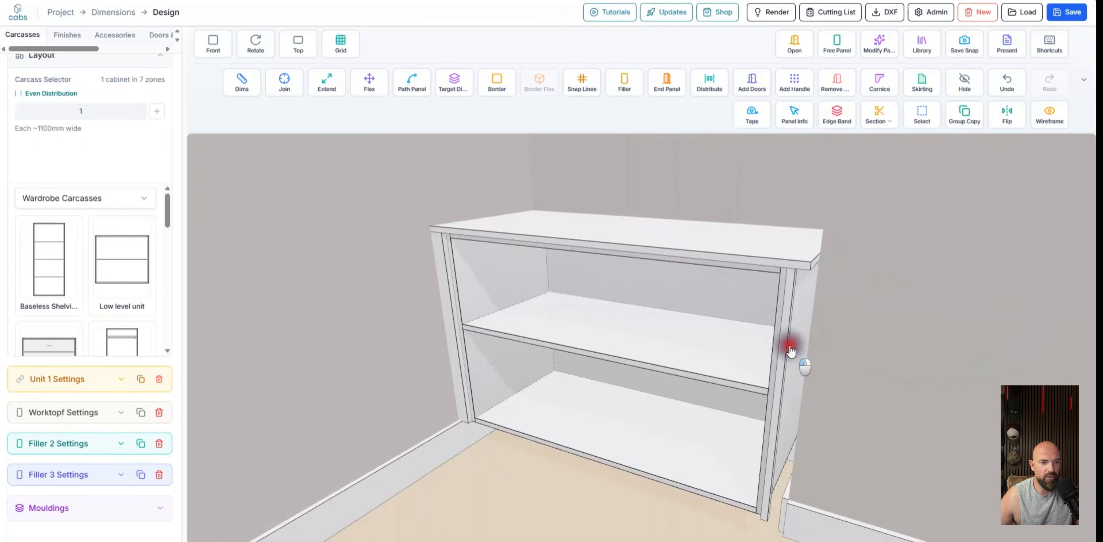
pyautogui.click(816, 342)
pyautogui.moveTo(821, 331); pyautogui.dragTo(835, 332)
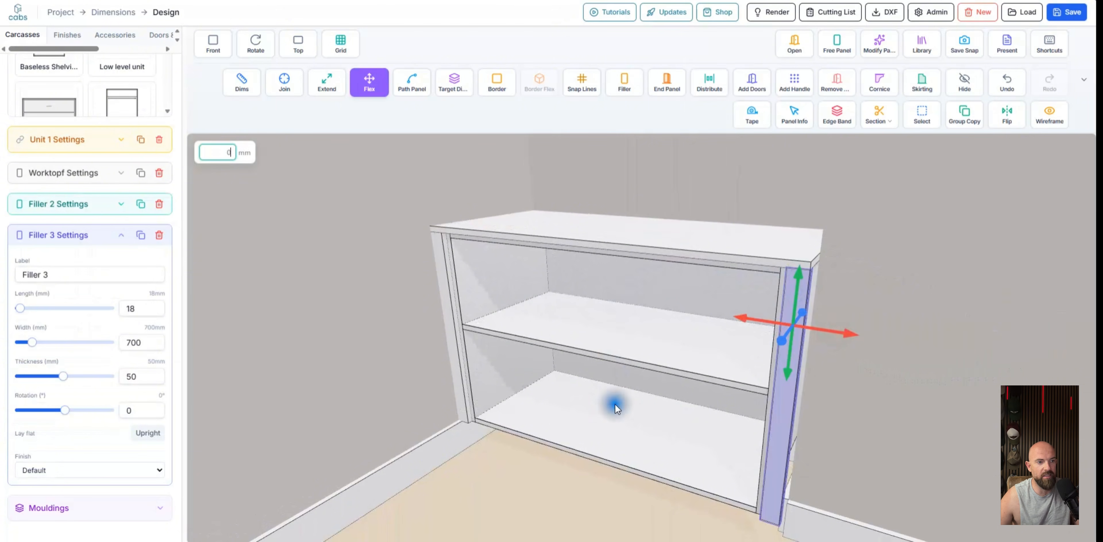
pyautogui.click(582, 464)
# Set the worktop's length value to 50 mm to make it a thicker slab
pyautogui.moveTo(584, 468); pyautogui.dragTo(515, 298, button='middle')
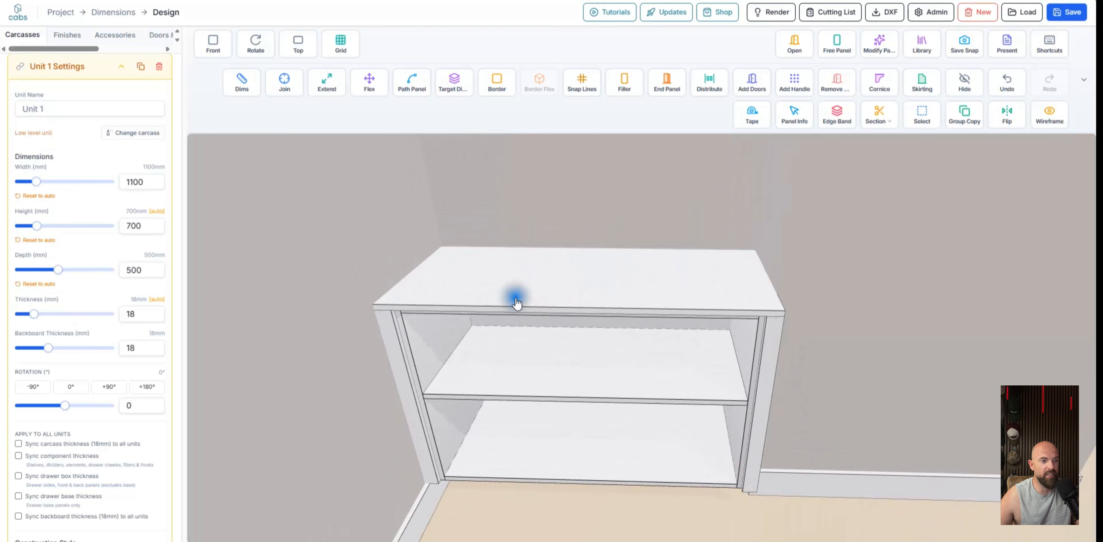
pyautogui.click(563, 305)
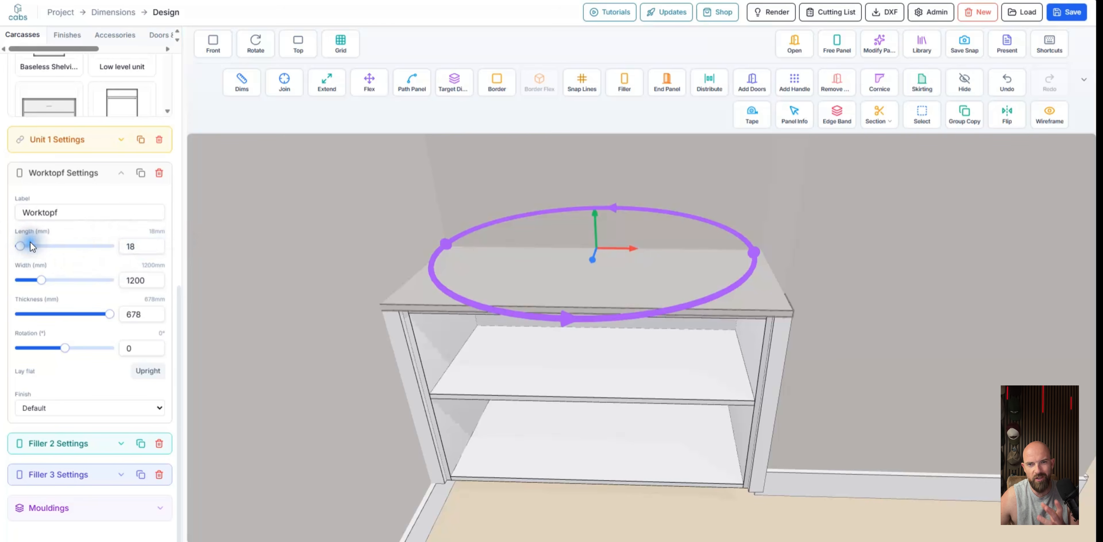
pyautogui.moveTo(20, 245); pyautogui.dragTo(29, 246)
pyautogui.click(143, 245)
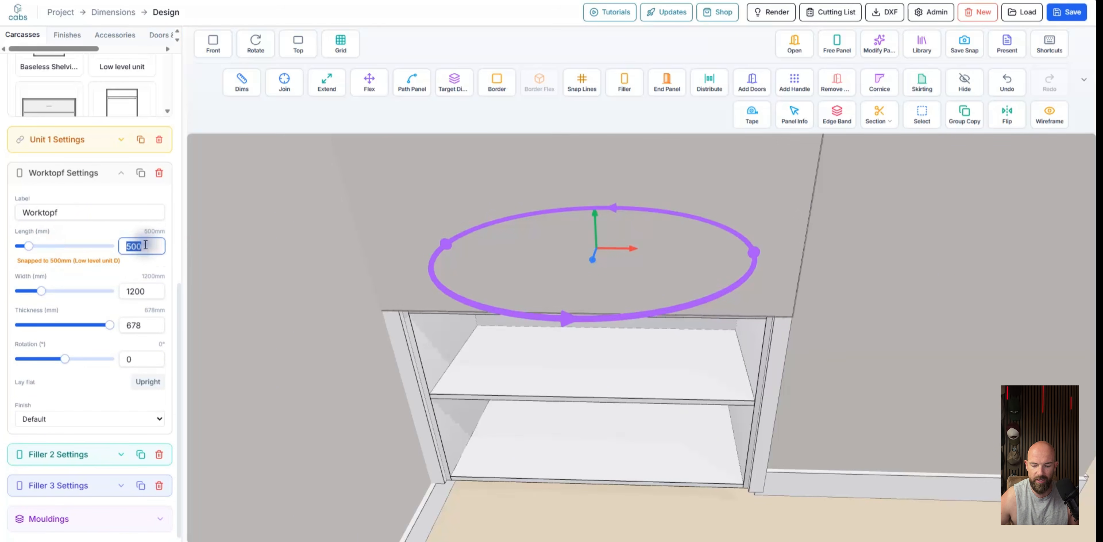
pyautogui.write('50')
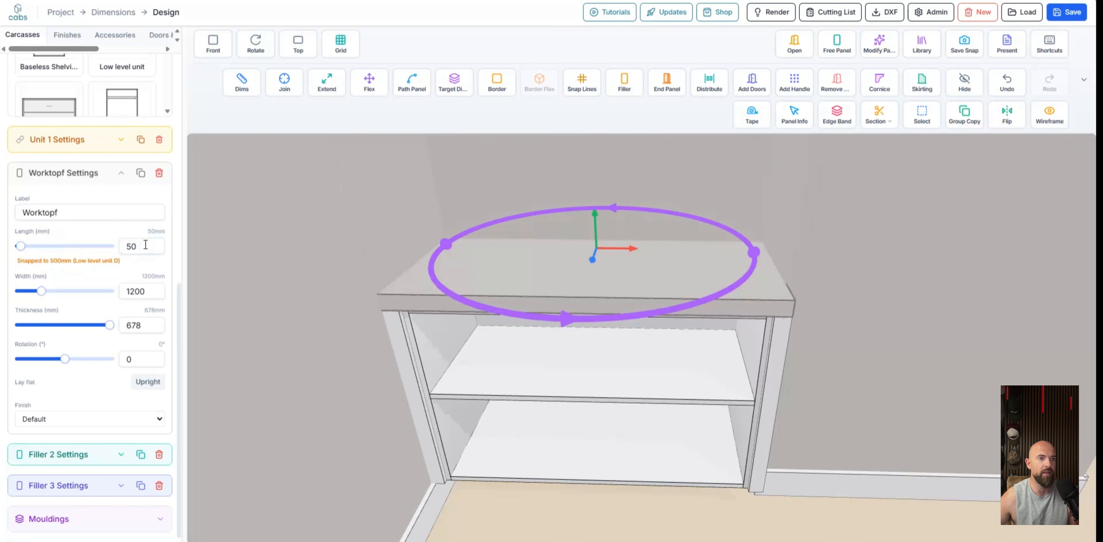
# Open the cutting list, reassign 50 mm as the worktop's thickness, and close the list
pyautogui.click(826, 12)
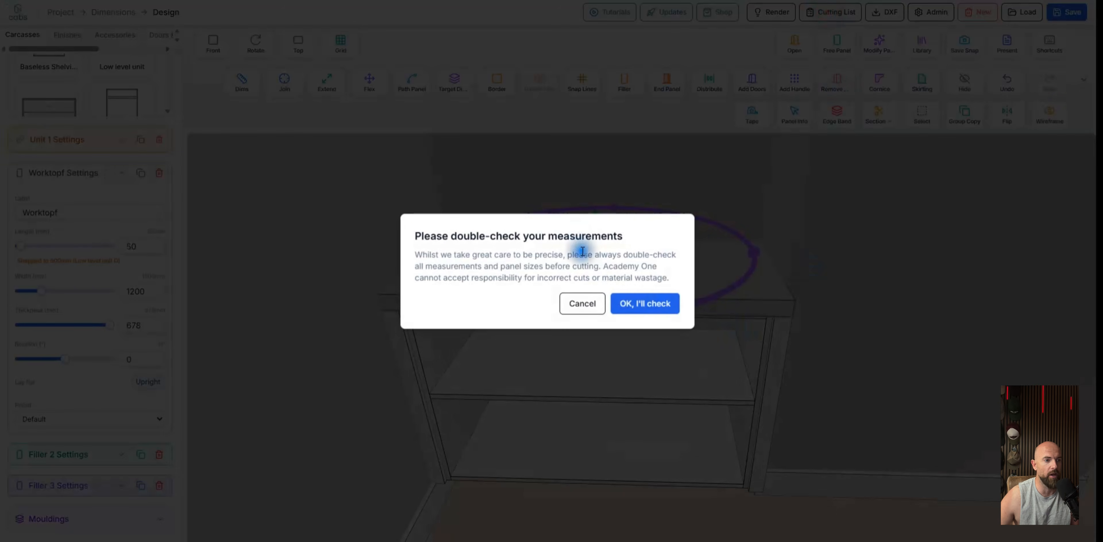
pyautogui.click(638, 305)
pyautogui.scroll(-1, 451, 335)
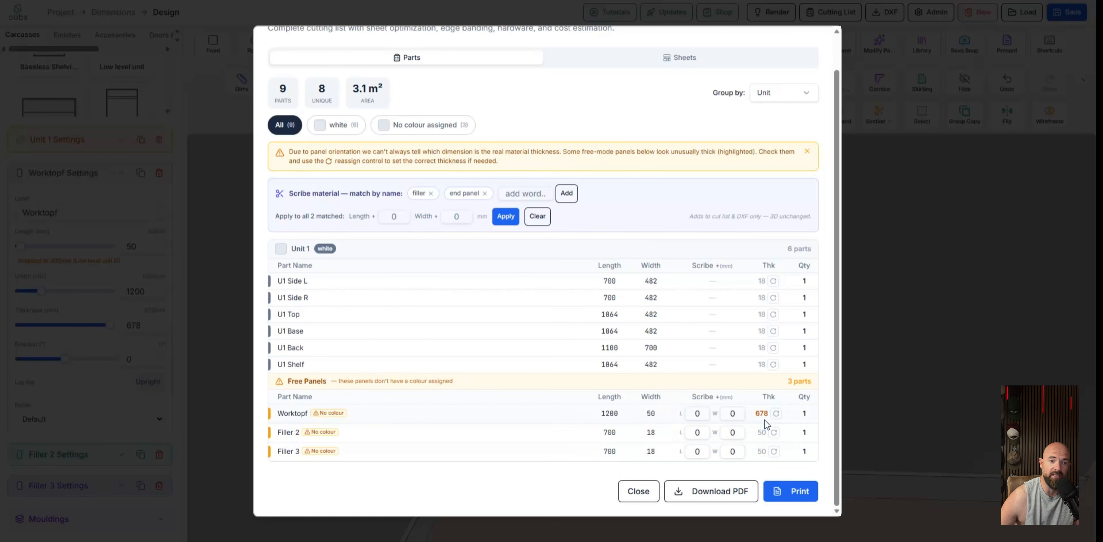
pyautogui.click(776, 413)
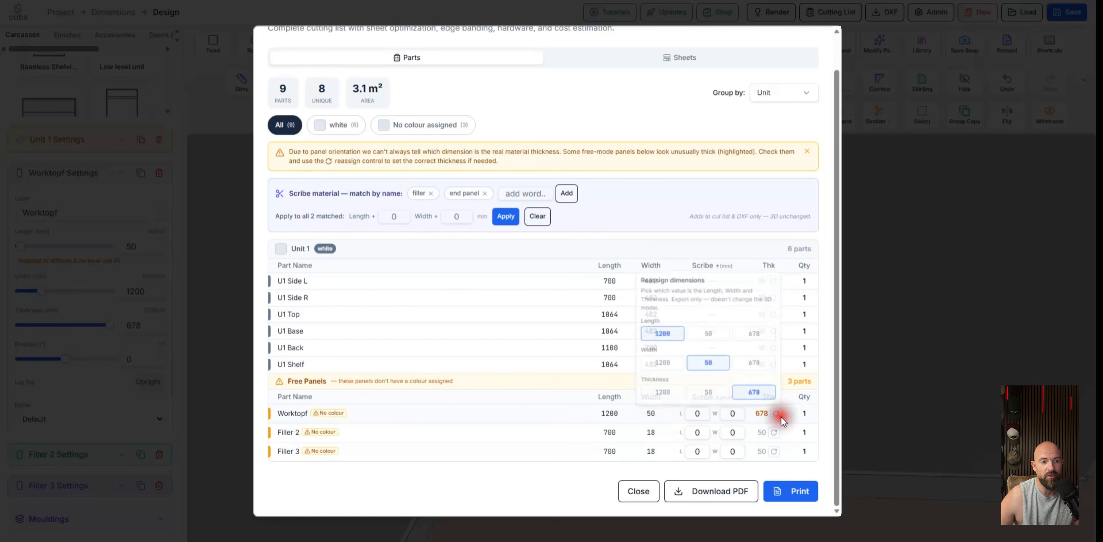
pyautogui.click(709, 393)
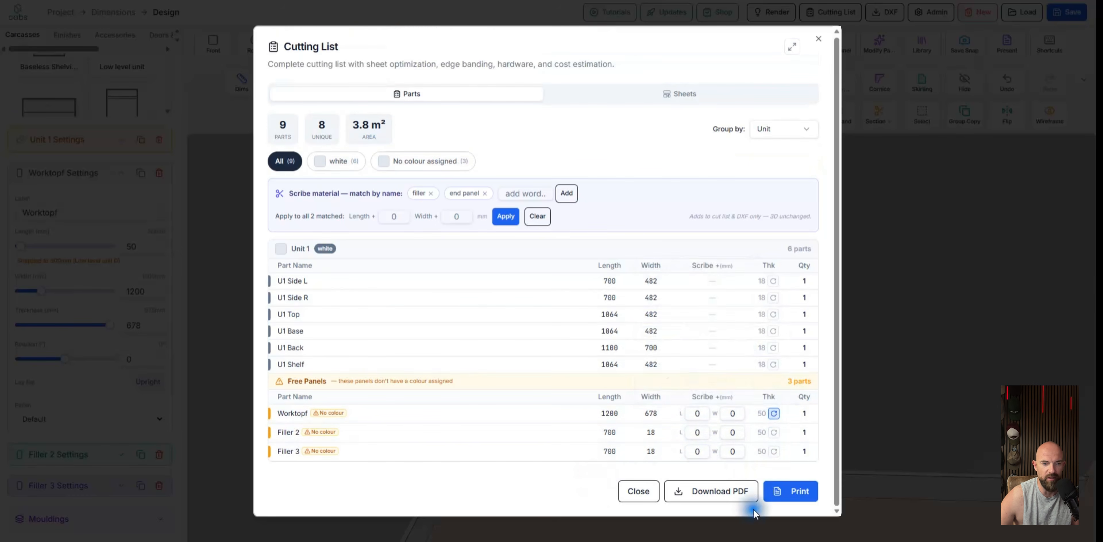
pyautogui.click(819, 39)
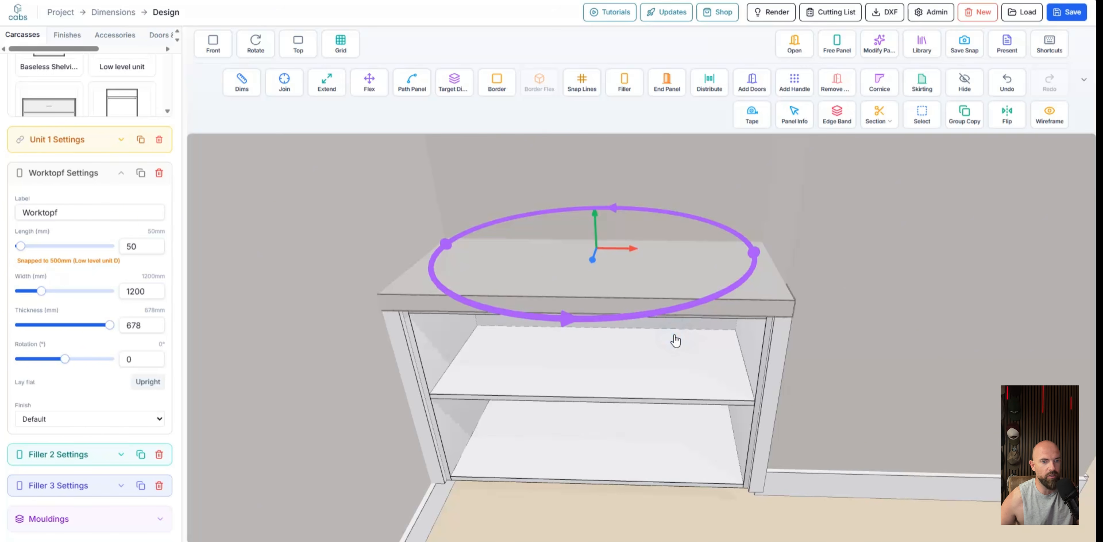
# Flex the right side filler down to the floor, giving it a width value of 820 mm
pyautogui.moveTo(824, 327); pyautogui.dragTo(446, 296)
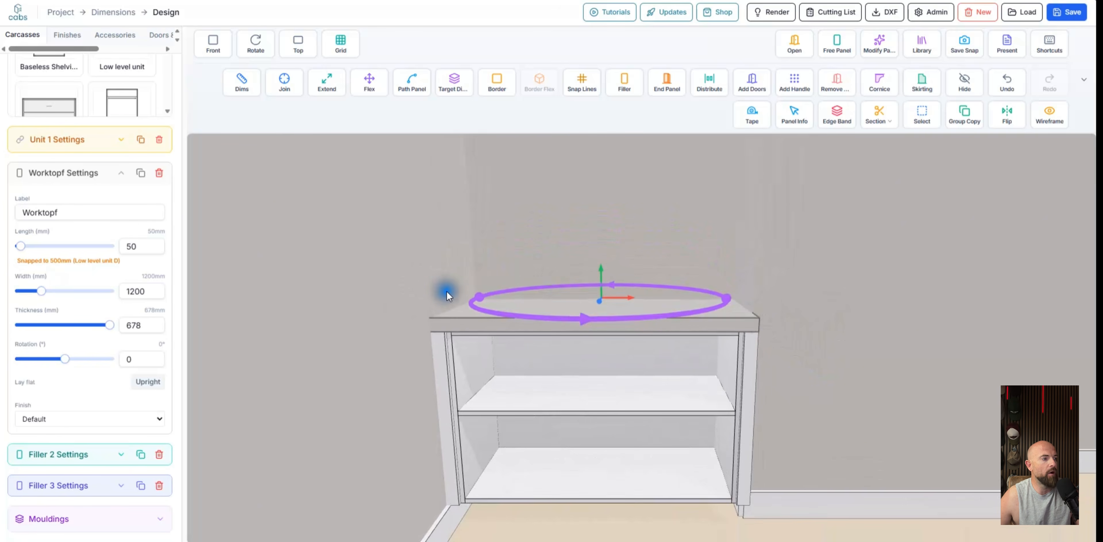
pyautogui.click(446, 255)
pyautogui.moveTo(517, 266); pyautogui.dragTo(678, 391)
pyautogui.click(617, 320)
pyautogui.click(729, 424)
pyautogui.press('f')
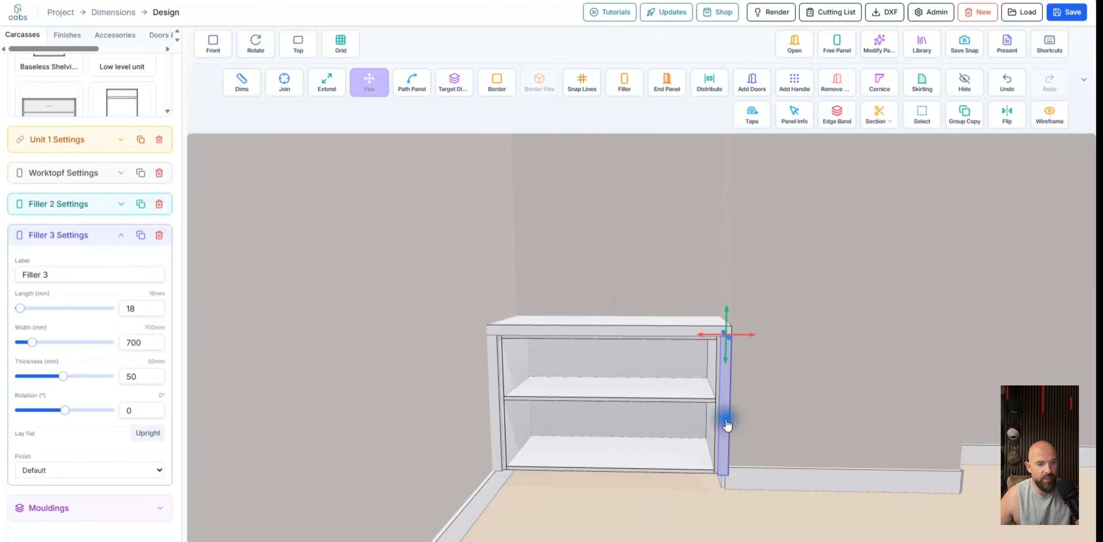
pyautogui.moveTo(731, 363); pyautogui.dragTo(729, 383)
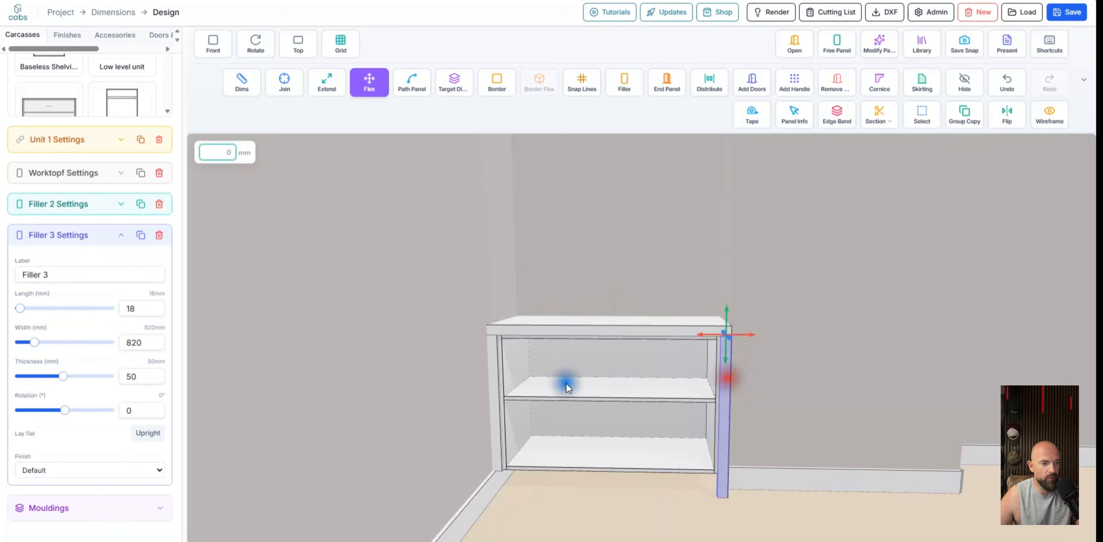
# Flex the left side filler down to the floor, giving it a width value of 820 mm
pyautogui.click(508, 393)
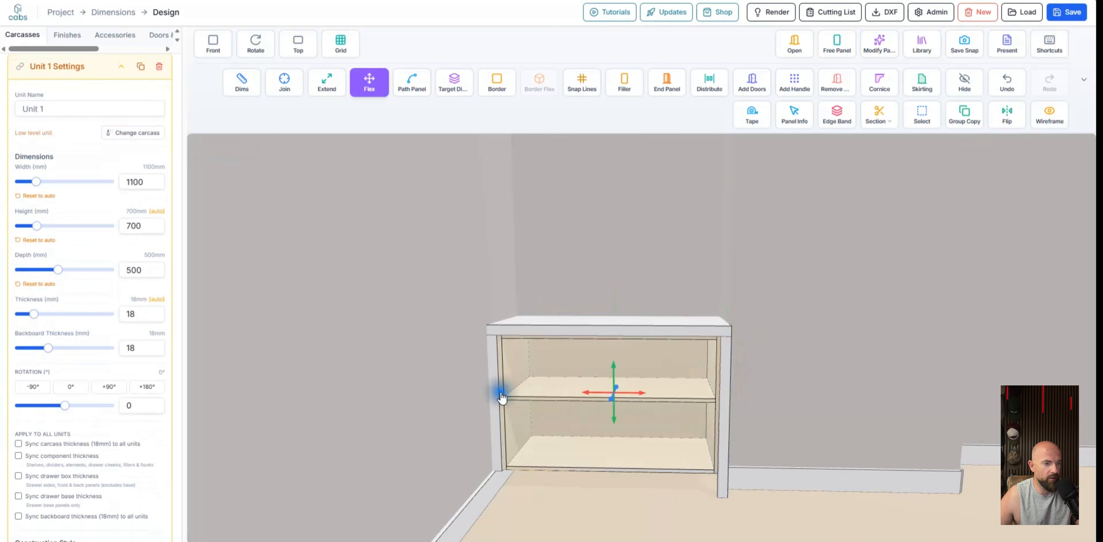
pyautogui.click(503, 396)
pyautogui.moveTo(493, 365); pyautogui.dragTo(496, 381)
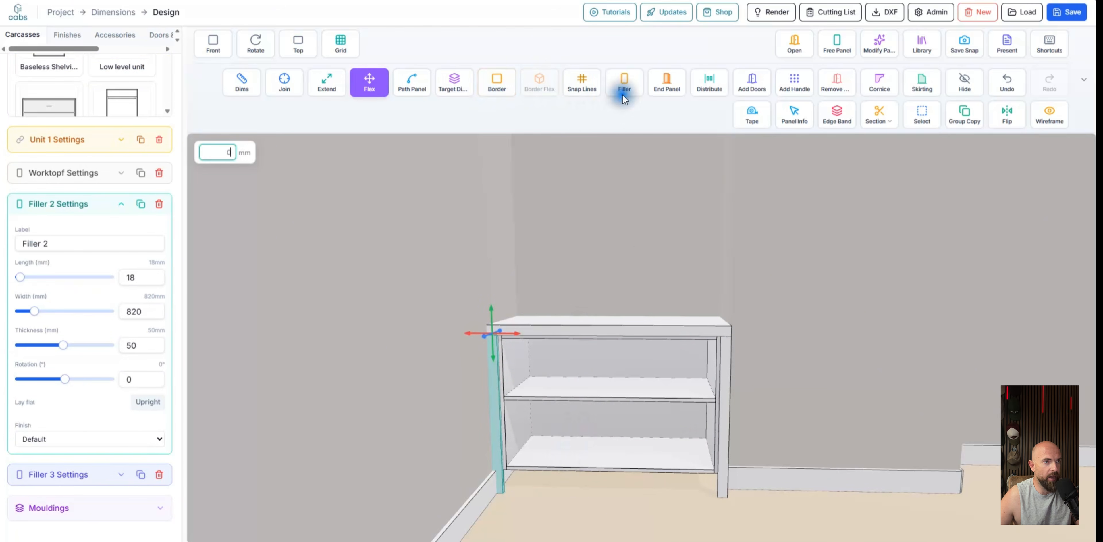
# Add a filler beneath the low level unit's base and flex it down to the floor, 120 mm high
pyautogui.click(624, 83)
pyautogui.click(609, 469)
pyautogui.scroll(6, 581, 480)
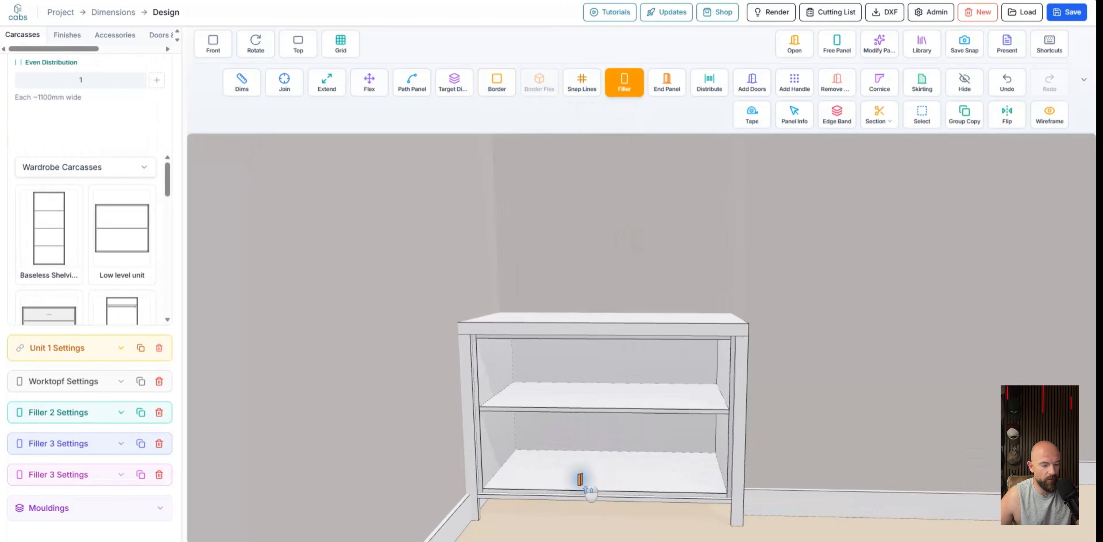
pyautogui.press('f')
pyautogui.scroll(1, 582, 516)
pyautogui.moveTo(582, 515); pyautogui.dragTo(585, 404, button='right')
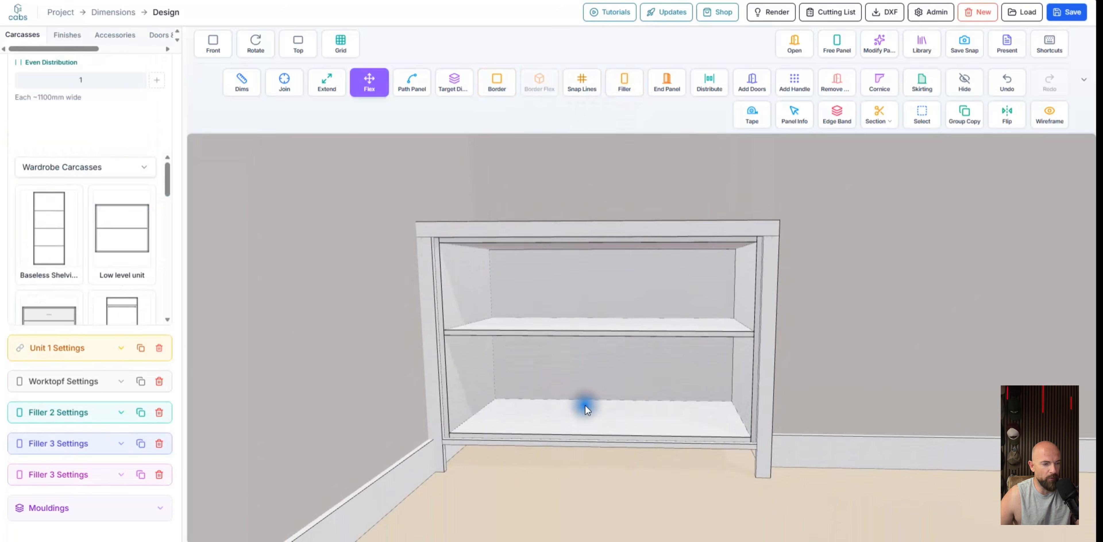
pyautogui.click(581, 445)
pyautogui.moveTo(598, 449); pyautogui.dragTo(601, 475)
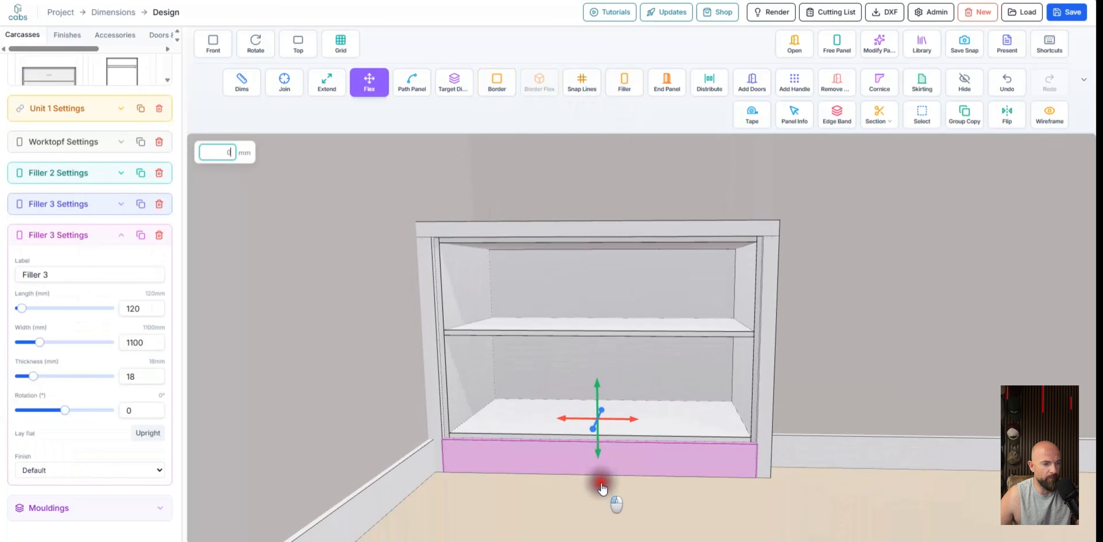
# Deselect the bottom filler and examine the low level unit and its exposed right side
pyautogui.click(811, 402)
pyautogui.scroll(-2, 635, 358)
pyautogui.moveTo(635, 357)
pyautogui.mouseDown()
pyautogui.moveTo(567, 377)
pyautogui.moveTo(636, 377)
pyautogui.mouseUp()
pyautogui.moveTo(762, 380); pyautogui.dragTo(683, 364)
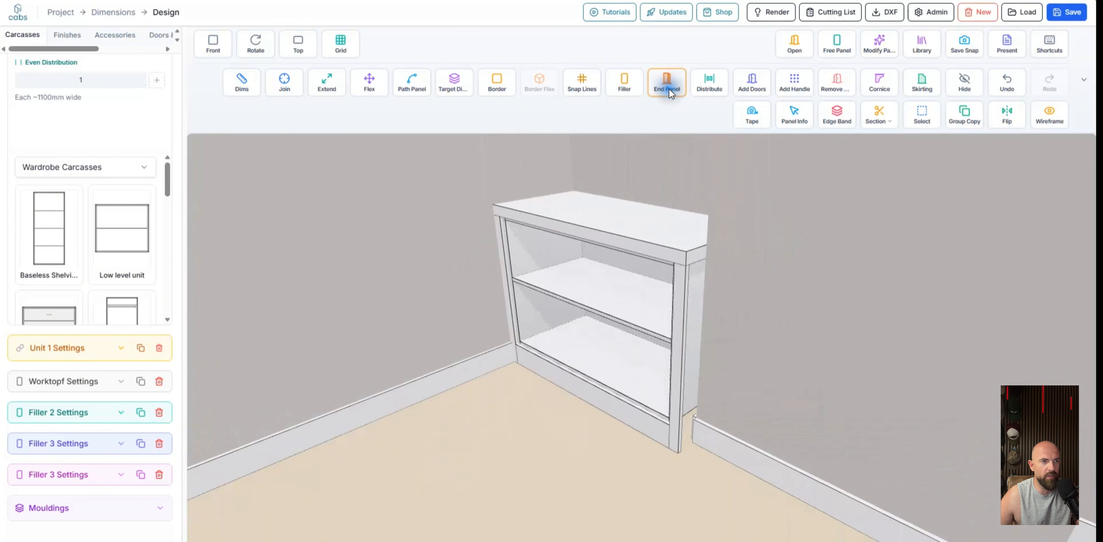
# Add an end panel to the exposed right side of the low level unit
pyautogui.click(667, 82)
pyautogui.click(696, 321)
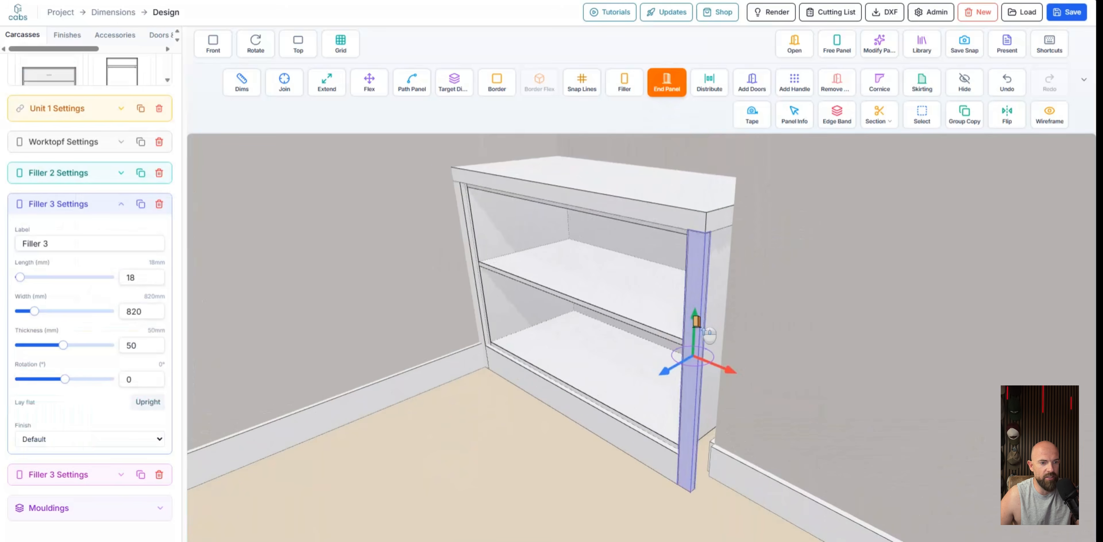
pyautogui.click(697, 322)
pyautogui.scroll(3, 712, 368)
pyautogui.press('Escape')
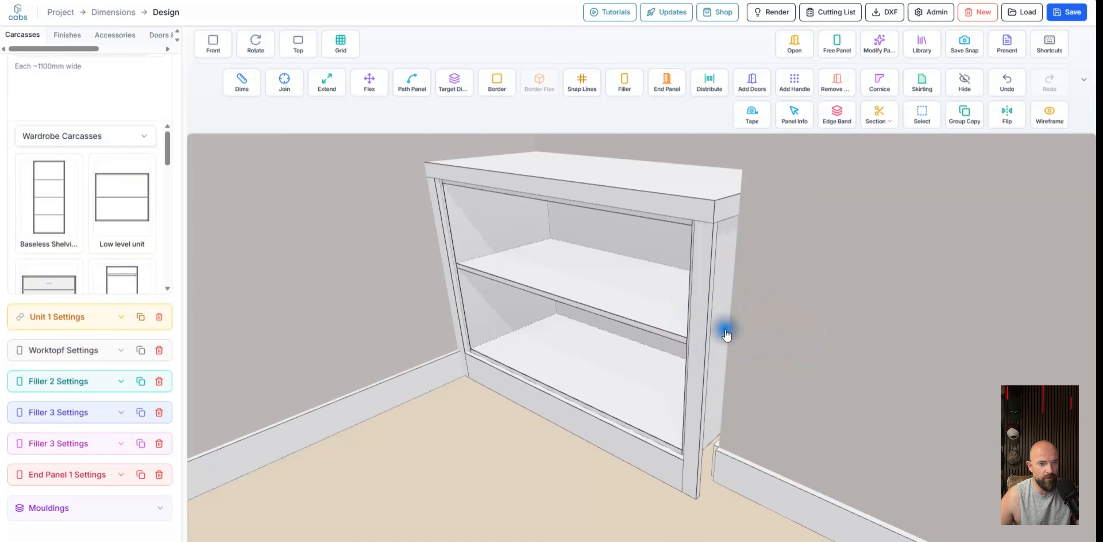
pyautogui.scroll(2, 728, 274)
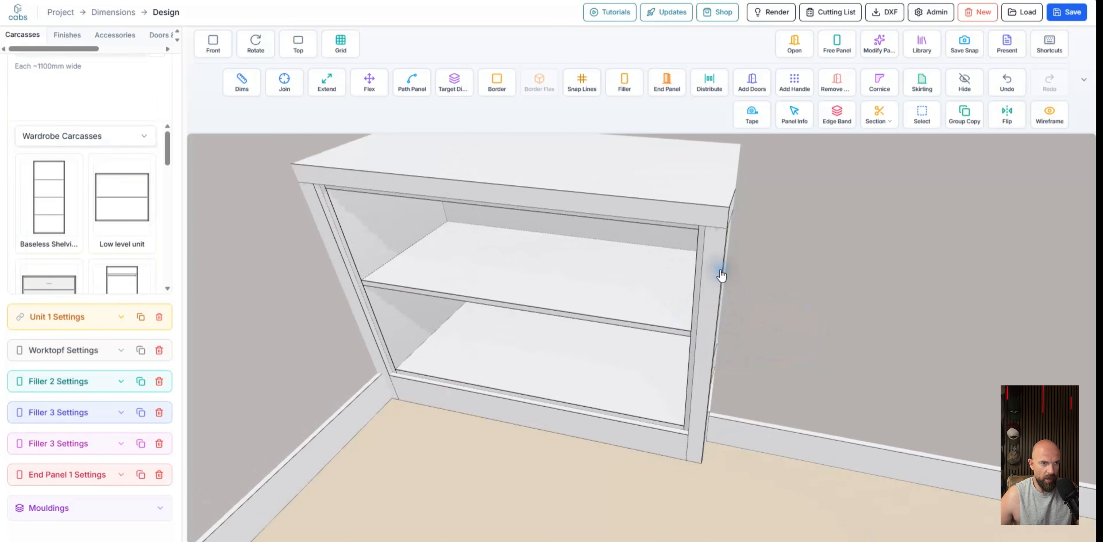
pyautogui.click(969, 86)
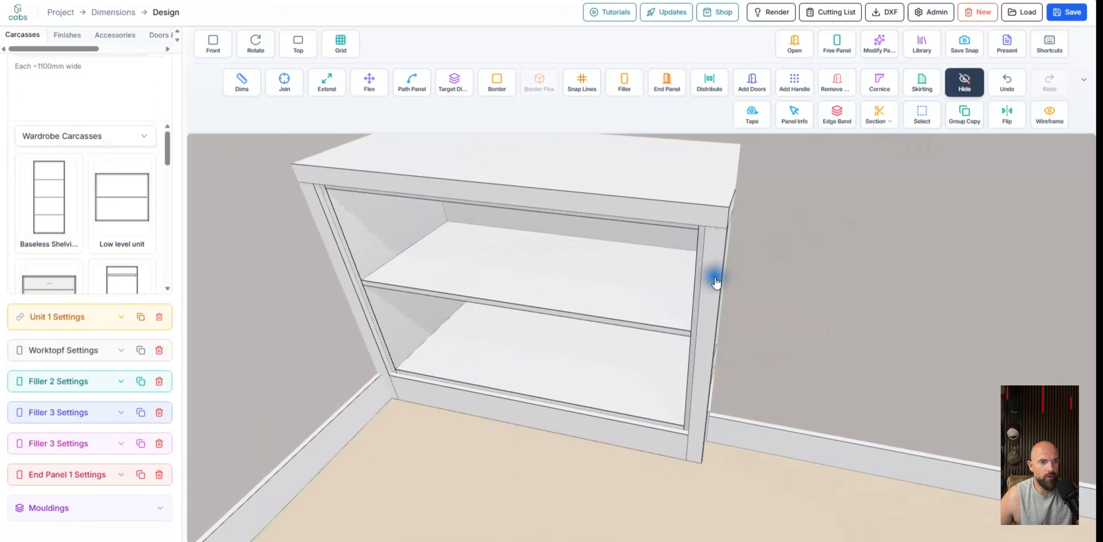
pyautogui.click(714, 281)
pyautogui.click(705, 345)
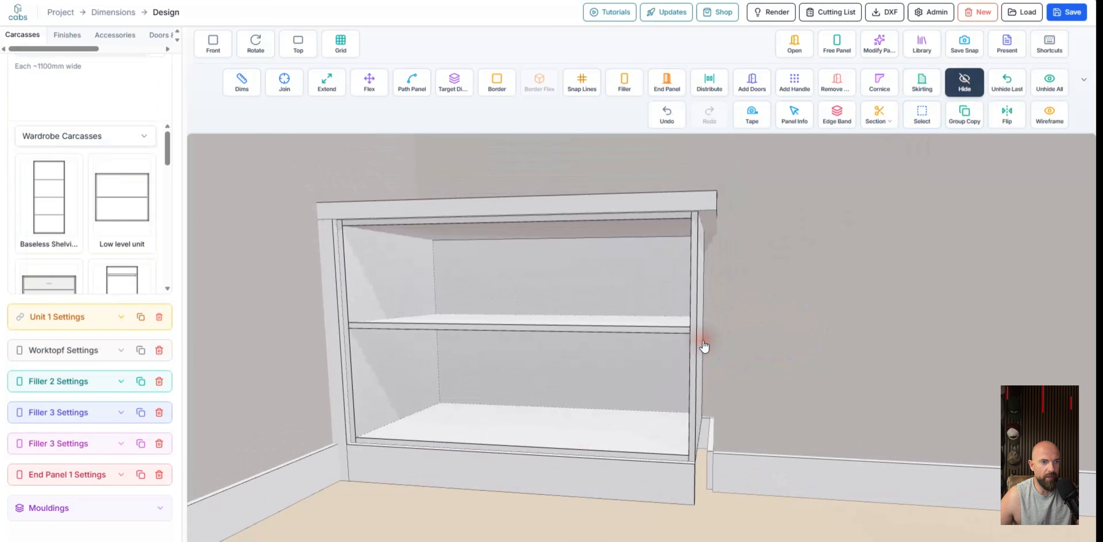
pyautogui.click(714, 320)
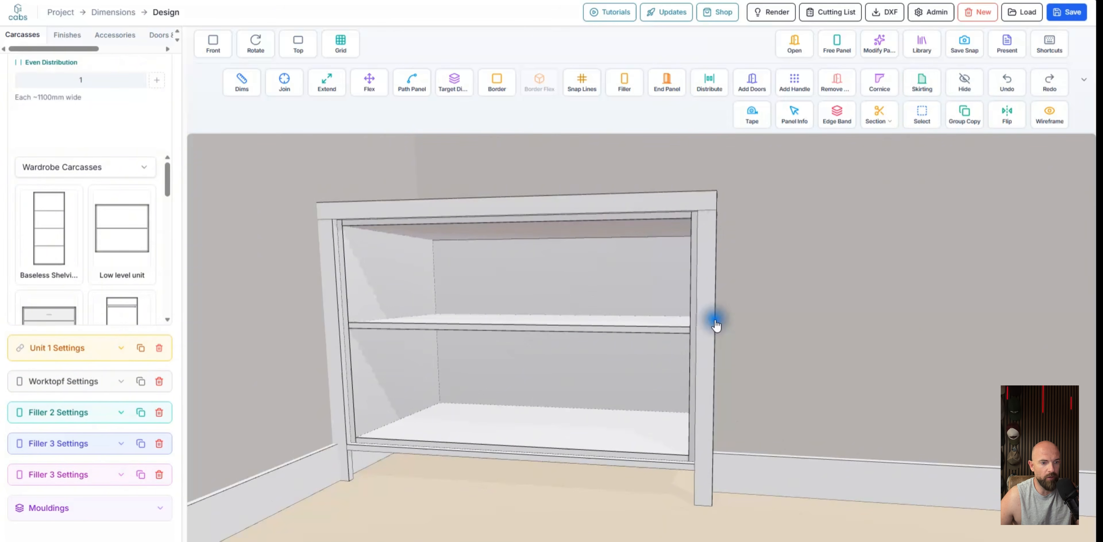
pyautogui.click(720, 361)
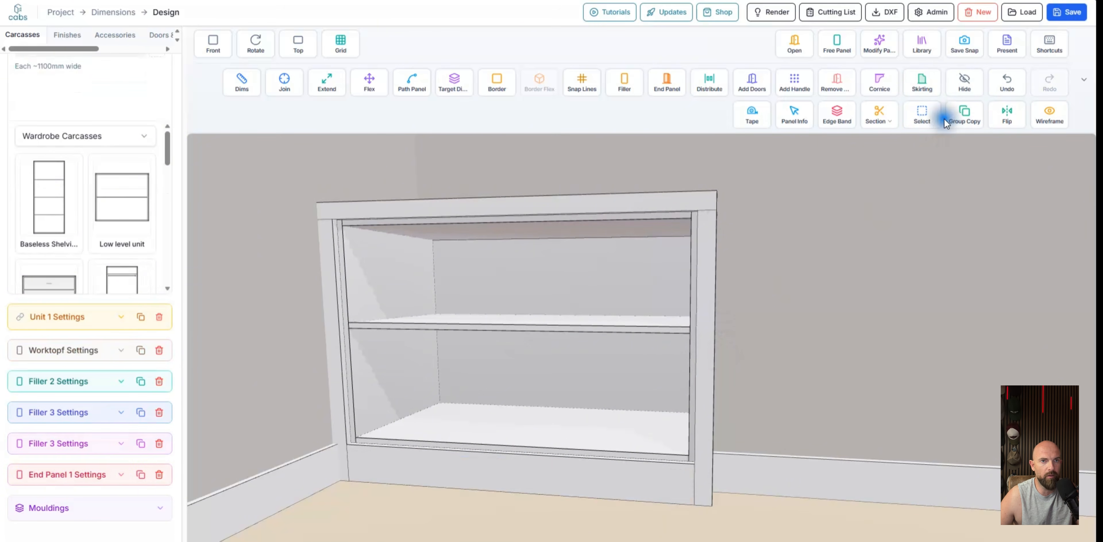
# Hide the right side filler and select the end panel behind it
pyautogui.click(964, 82)
pyautogui.click(707, 338)
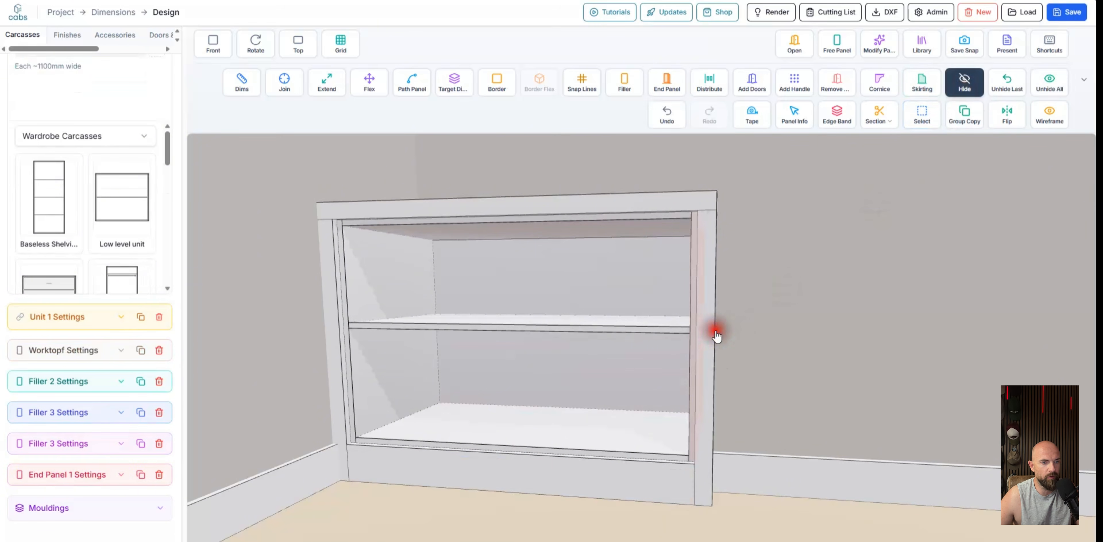
pyautogui.click(696, 404)
pyautogui.press('Escape')
pyautogui.click(704, 420)
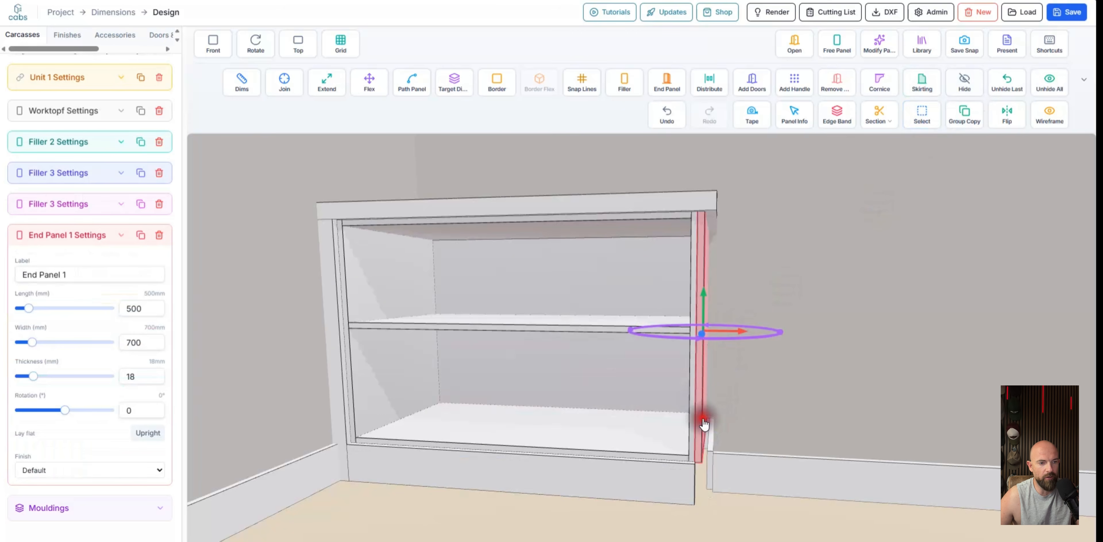
# Move the end panel outward to the worktop's right edge and flex it down to the floor, 820 mm wide
pyautogui.moveTo(705, 421); pyautogui.dragTo(724, 434)
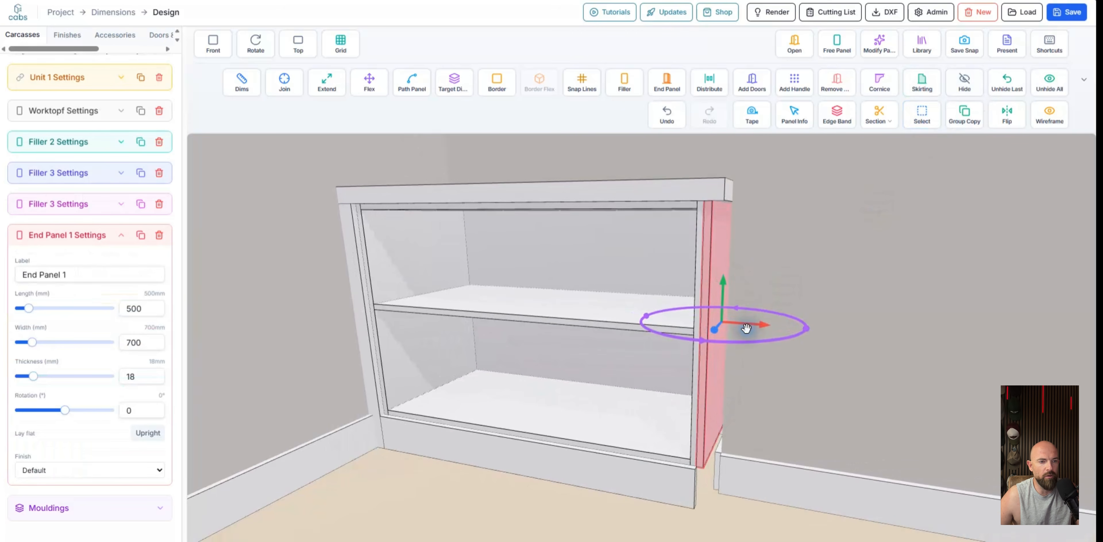
pyautogui.click(756, 327)
pyautogui.moveTo(727, 375); pyautogui.dragTo(737, 388)
pyautogui.press('f')
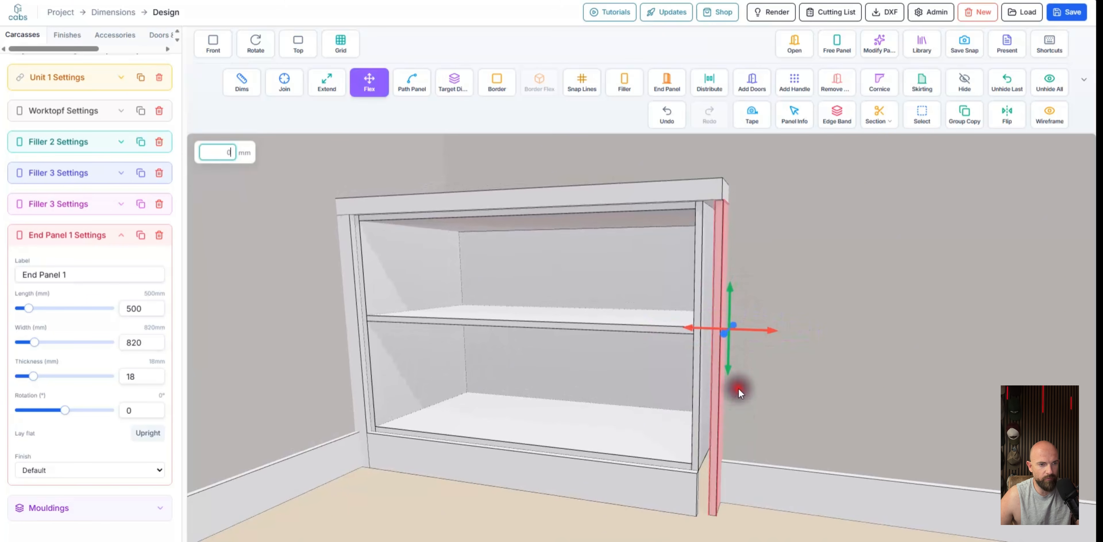
pyautogui.moveTo(702, 297); pyautogui.dragTo(703, 321)
# Turn off all walls and flex the end panel's rear edge forward so it covers only the front part of the unit's side
pyautogui.scroll(-10, 704, 323)
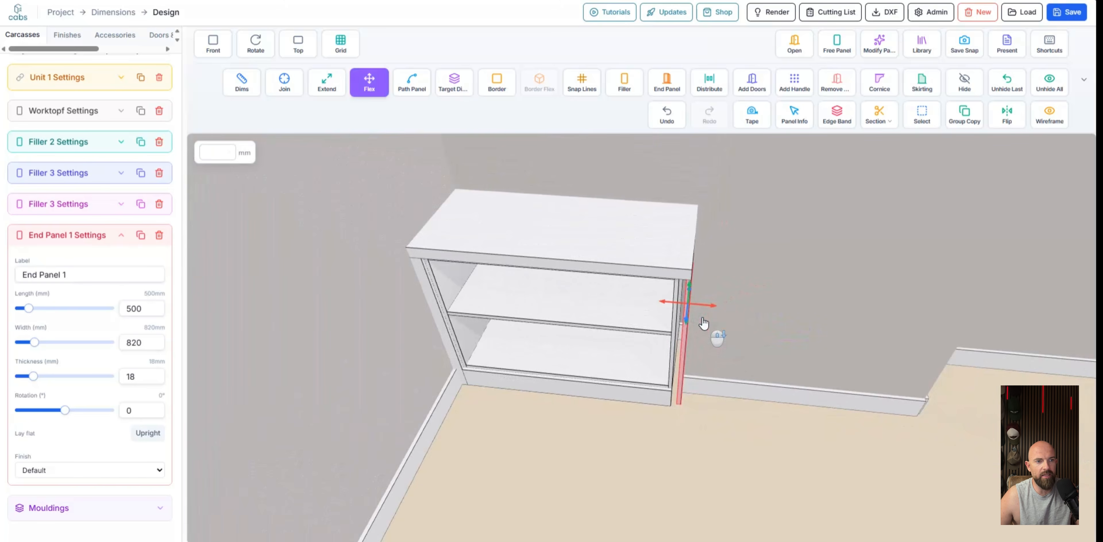
pyautogui.scroll(10, 109, 115)
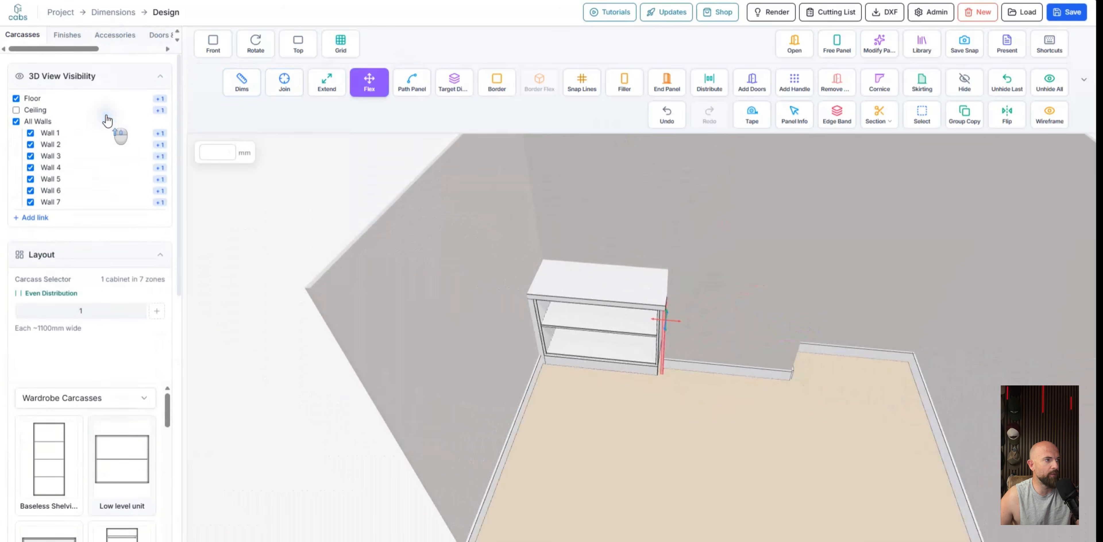
pyautogui.click(19, 121)
pyautogui.moveTo(551, 251); pyautogui.dragTo(453, 218, button='middle')
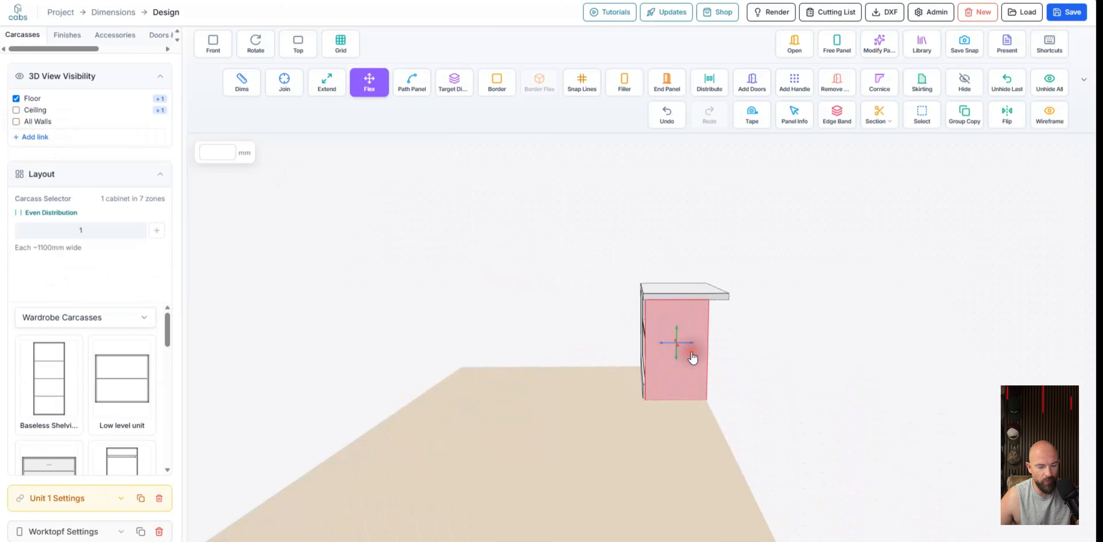
pyautogui.moveTo(693, 358); pyautogui.dragTo(726, 342, button='middle')
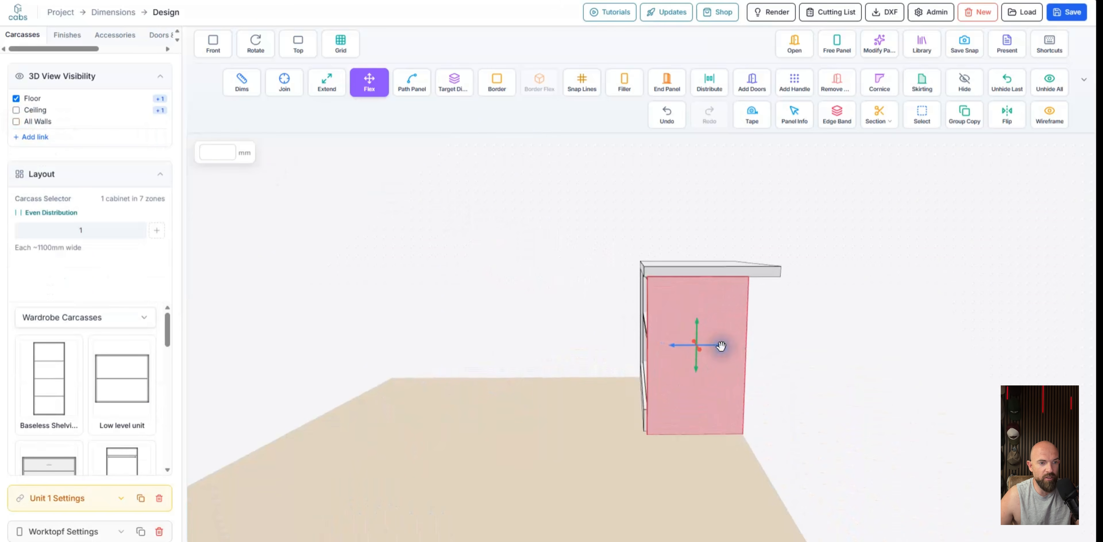
pyautogui.click(671, 356)
pyautogui.moveTo(672, 357); pyautogui.dragTo(660, 357)
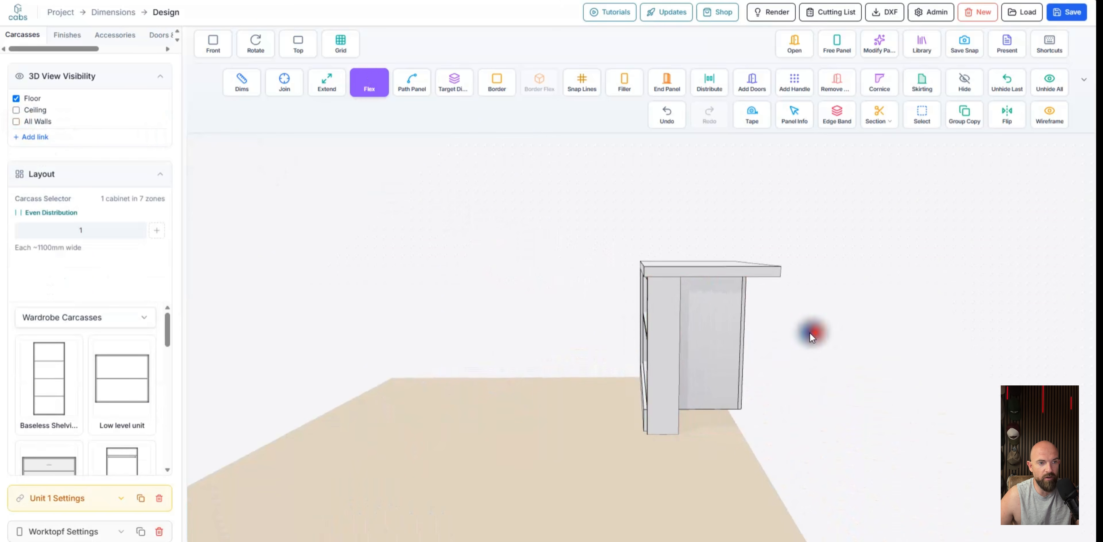
pyautogui.moveTo(811, 333); pyautogui.dragTo(733, 313, button='middle')
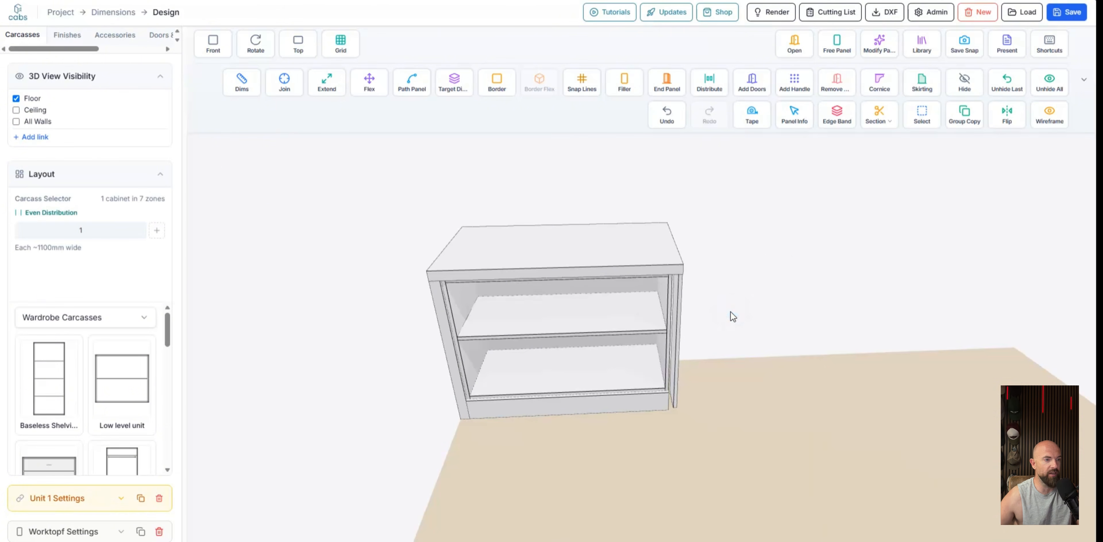
# Unhide all hidden parts and turn all walls back on
pyautogui.click(1048, 88)
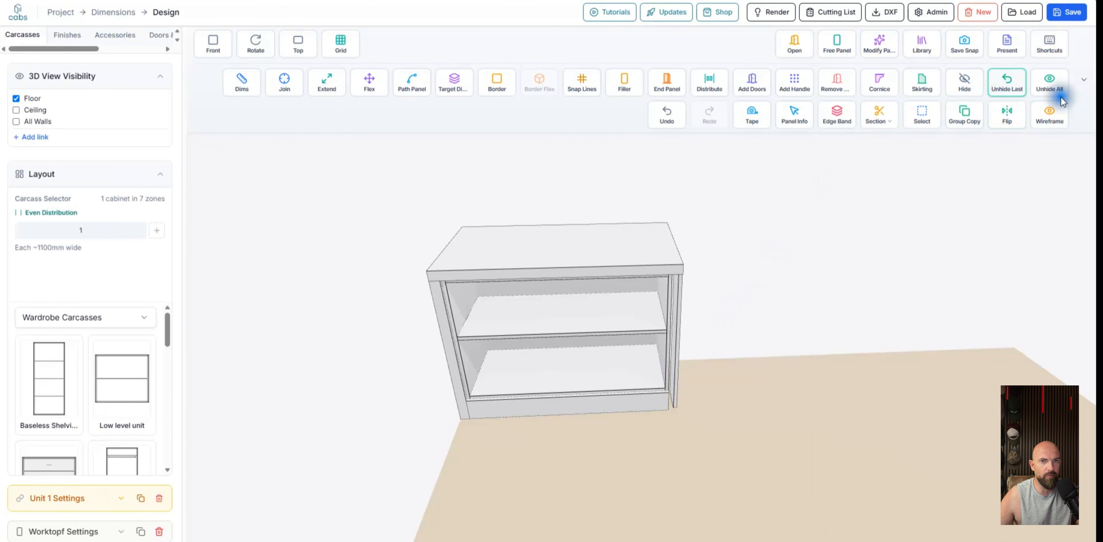
pyautogui.moveTo(676, 312)
pyautogui.mouseDown(button='middle')
pyautogui.moveTo(668, 305)
pyautogui.moveTo(682, 315)
pyautogui.mouseUp(button='middle')
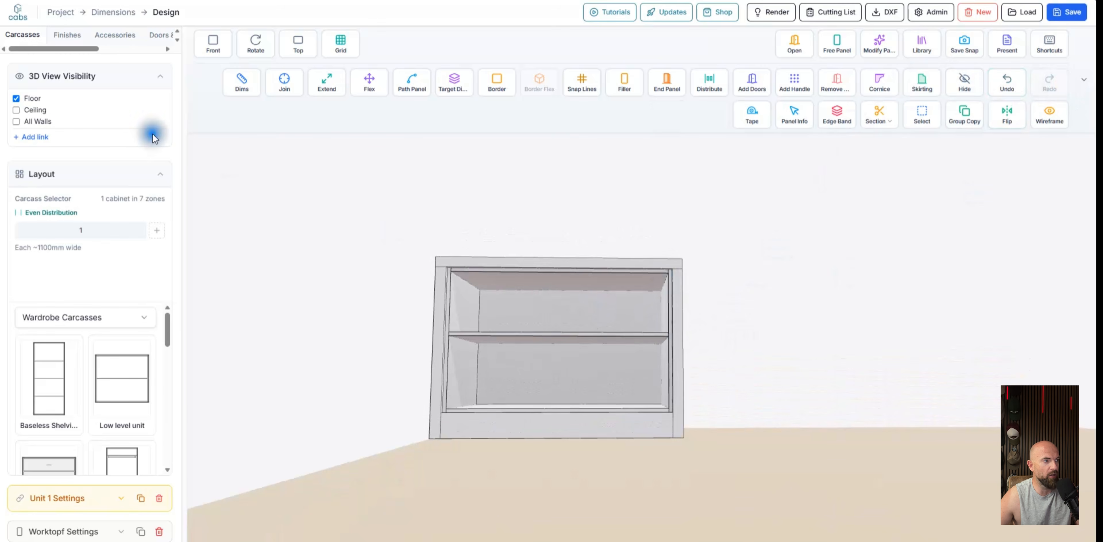
pyautogui.click(16, 121)
pyautogui.scroll(-10, 572, 254)
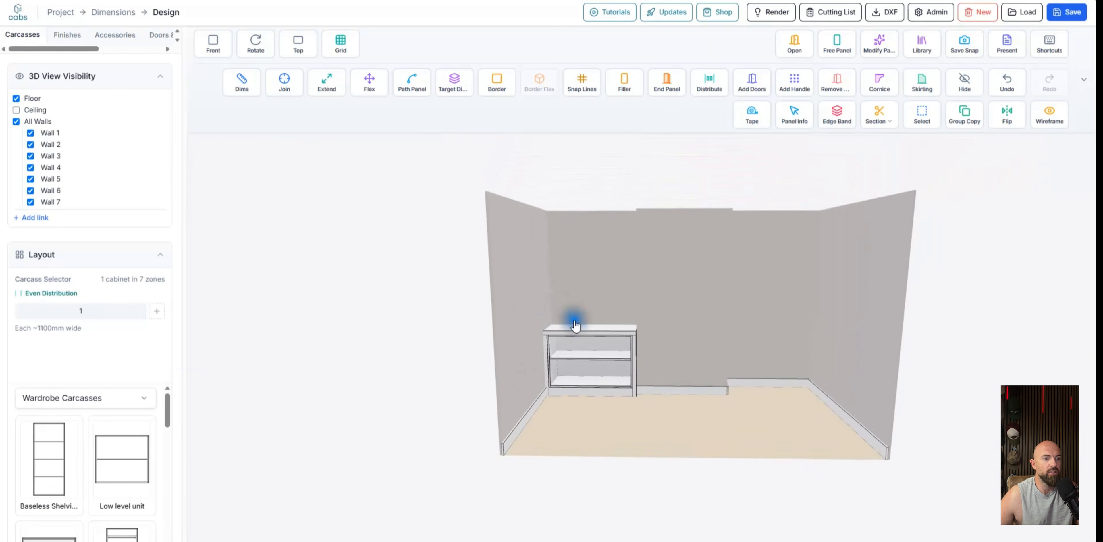
pyautogui.scroll(5, 573, 341)
pyautogui.scroll(3, 572, 341)
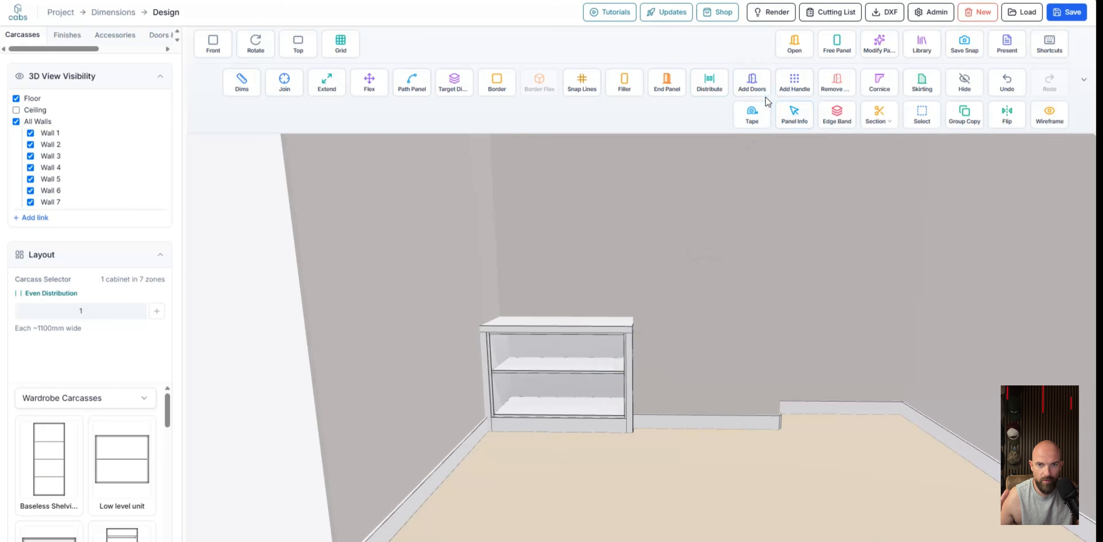
# Add a pair of doors to the low level unit and open the door settings
pyautogui.click(753, 90)
pyautogui.click(537, 377)
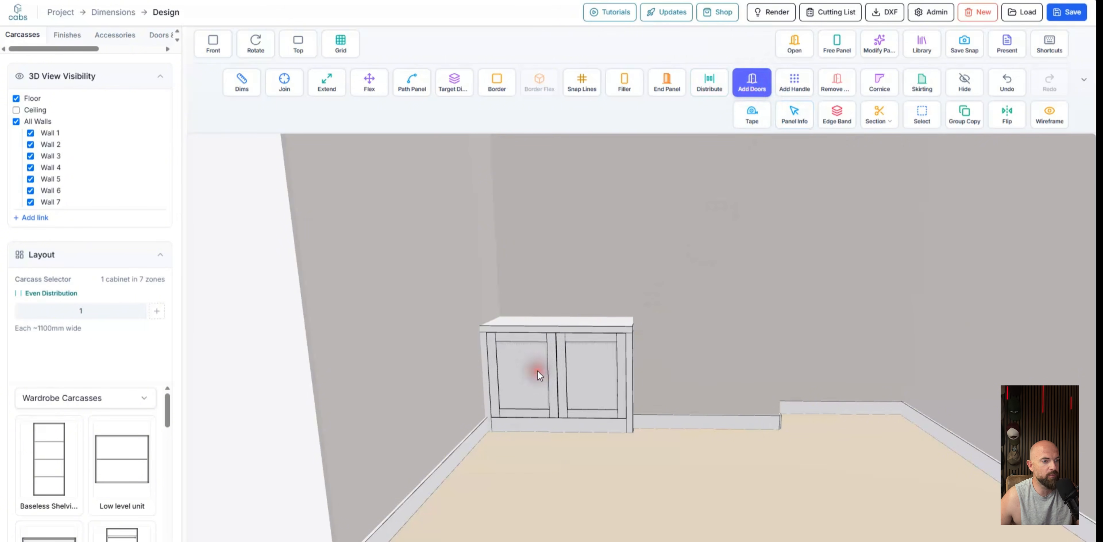
pyautogui.click(161, 35)
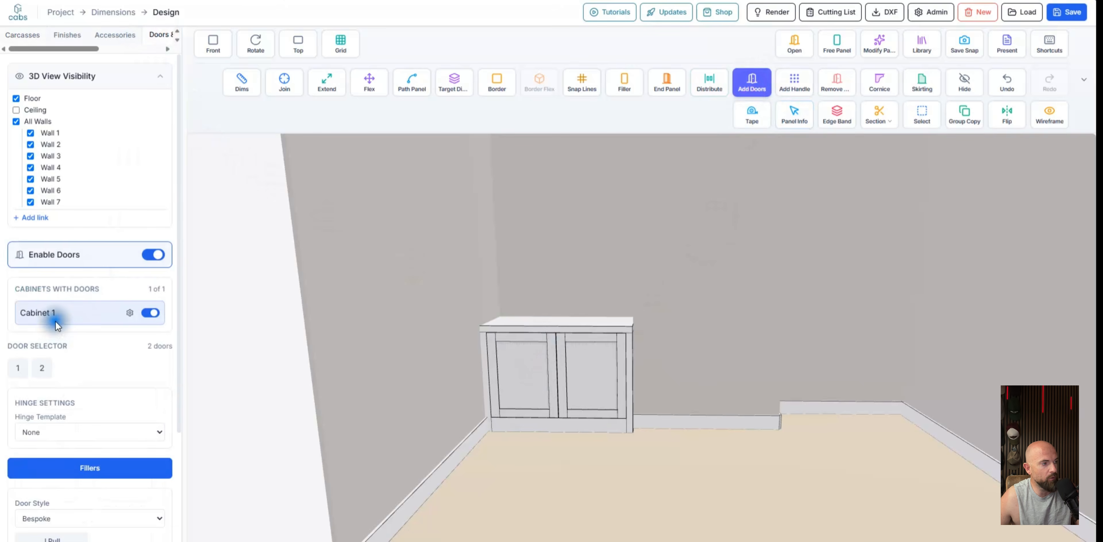
# Change the doors to the Standard Shaker Panel style with 1 panel per door and finish adding doors
pyautogui.scroll(-3, 60, 310)
pyautogui.click(64, 368)
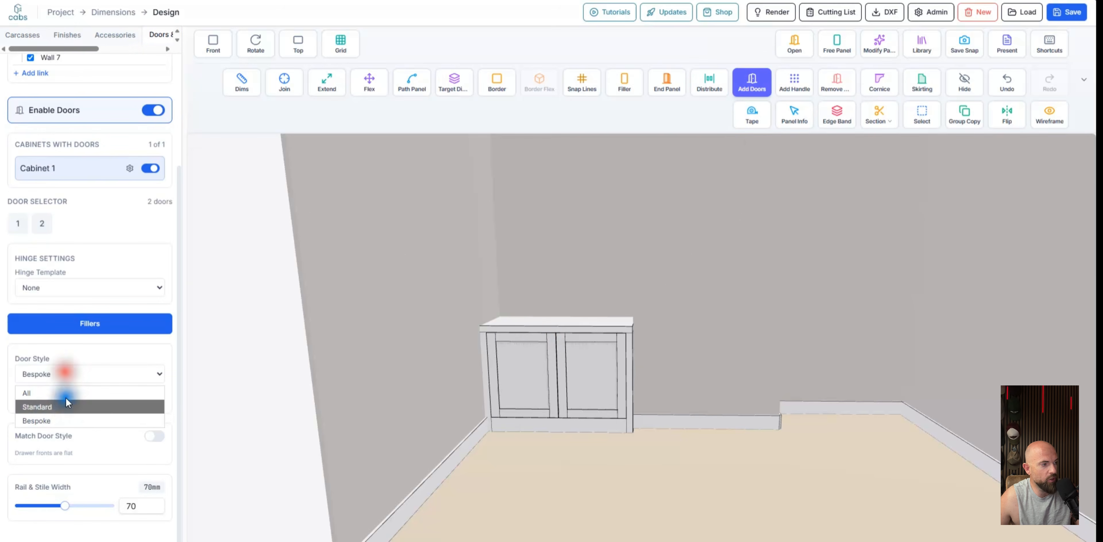
pyautogui.click(44, 405)
pyautogui.click(46, 419)
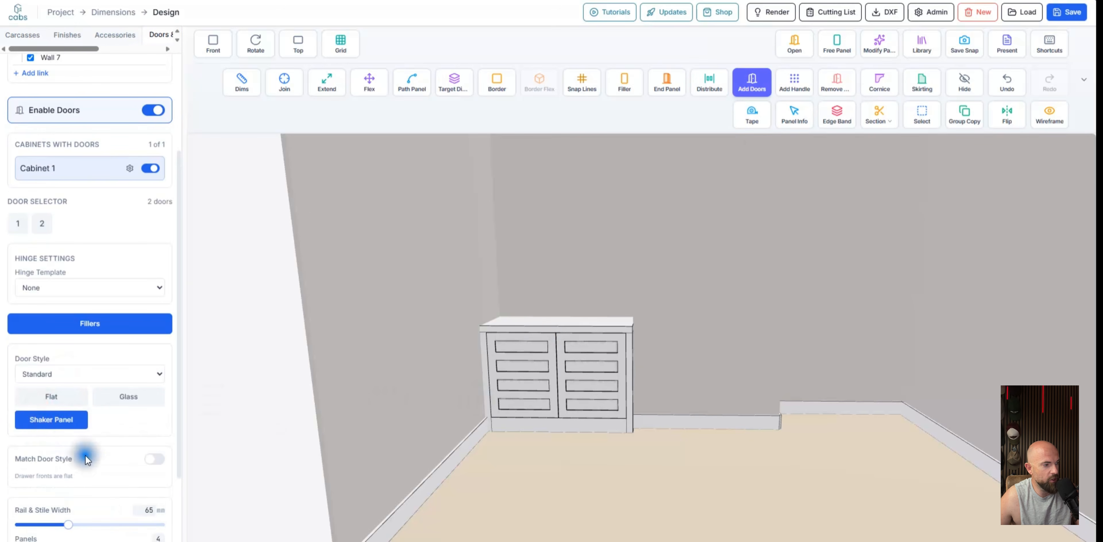
pyautogui.scroll(-2, 99, 479)
pyautogui.moveTo(109, 456); pyautogui.dragTo(19, 455)
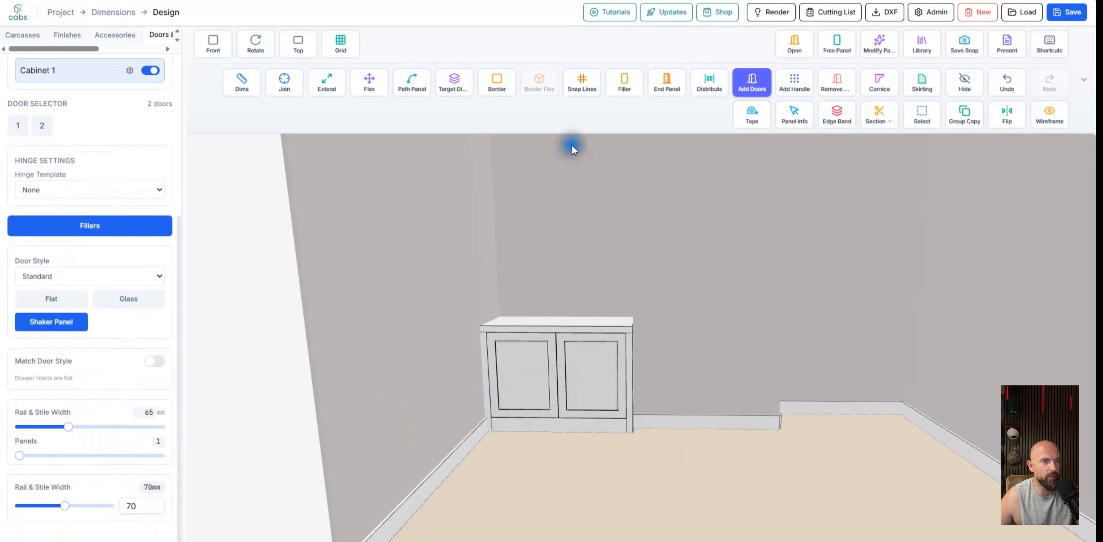
pyautogui.click(751, 82)
# Add a baseless shelving carcass from the Wardrobe Carcasses to the room
pyautogui.scroll(6, 135, 177)
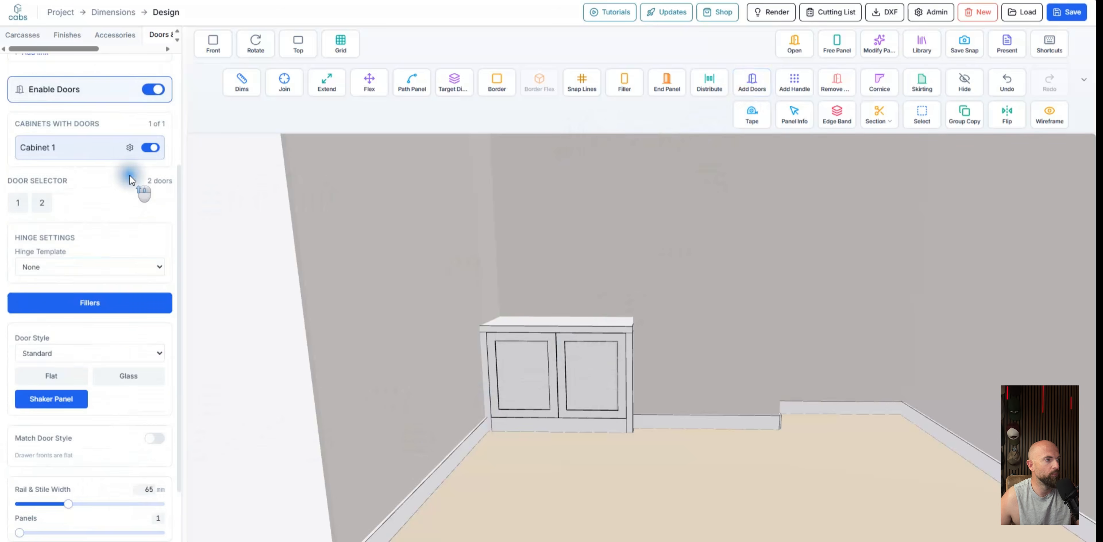
pyautogui.click(38, 42)
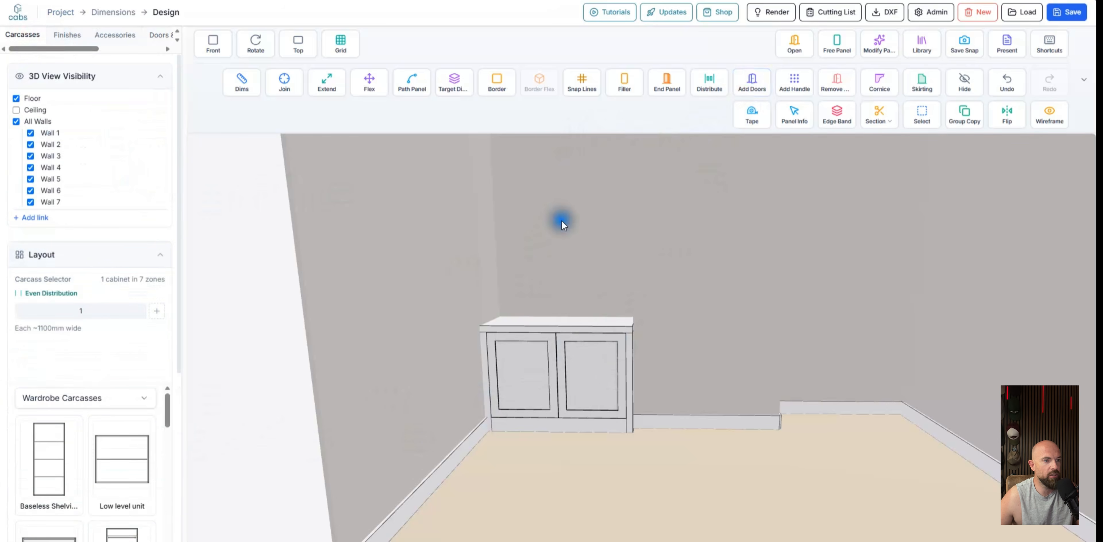
pyautogui.moveTo(561, 220); pyautogui.dragTo(585, 328)
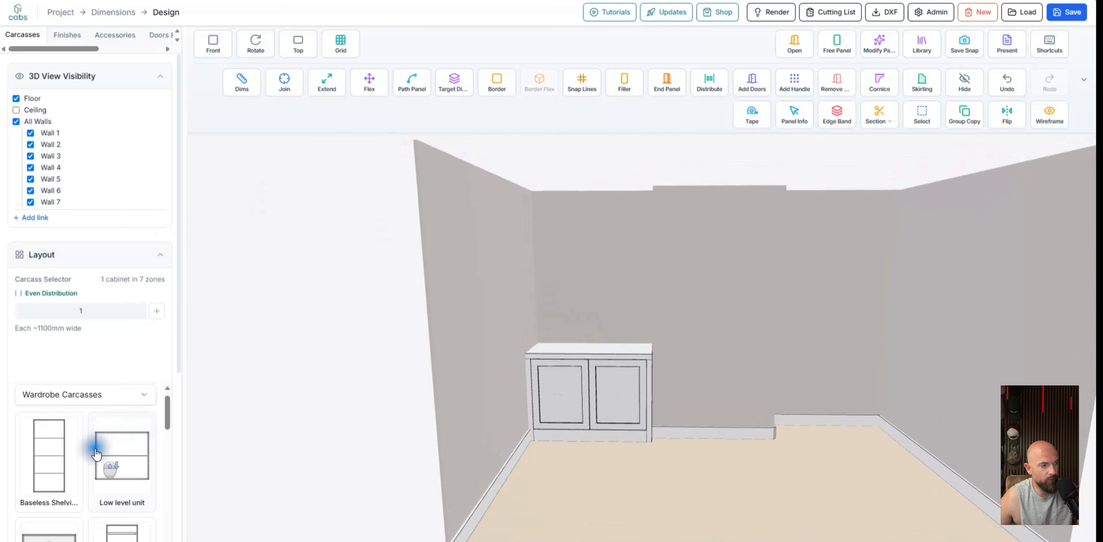
pyautogui.scroll(-1, 99, 448)
pyautogui.scroll(1, 43, 503)
pyautogui.click(43, 503)
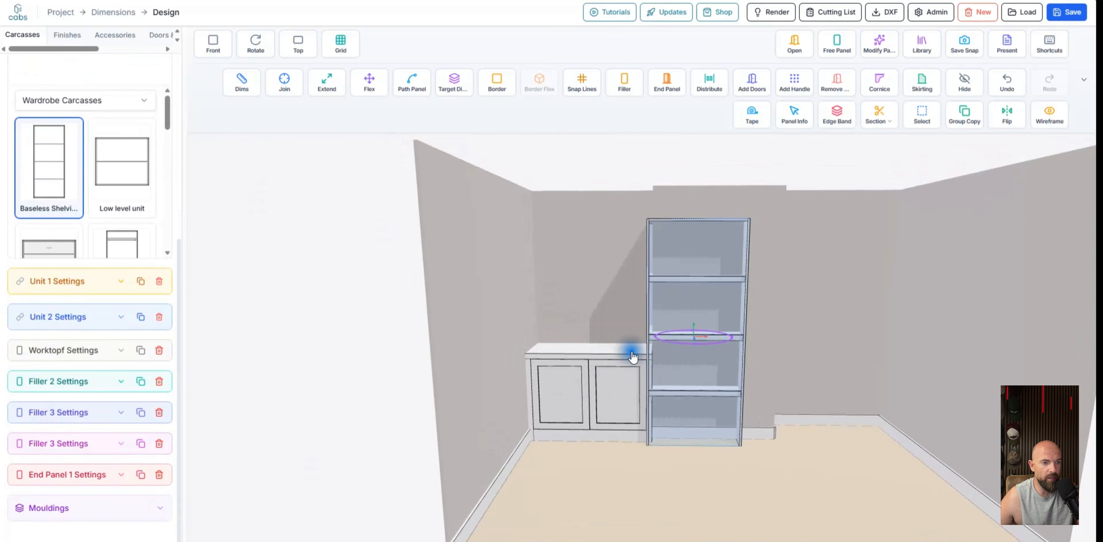
pyautogui.moveTo(628, 352); pyautogui.dragTo(667, 285)
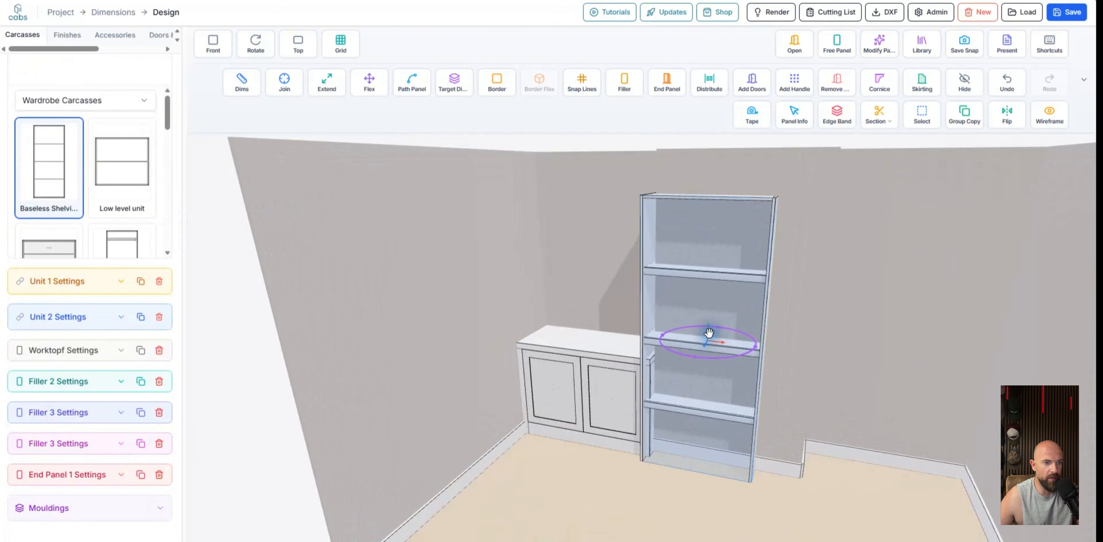
# Raise the shelving unit and move it across so it stands on the low level unit's worktop
pyautogui.moveTo(709, 330); pyautogui.dragTo(714, 213)
pyautogui.moveTo(662, 353); pyautogui.dragTo(590, 333)
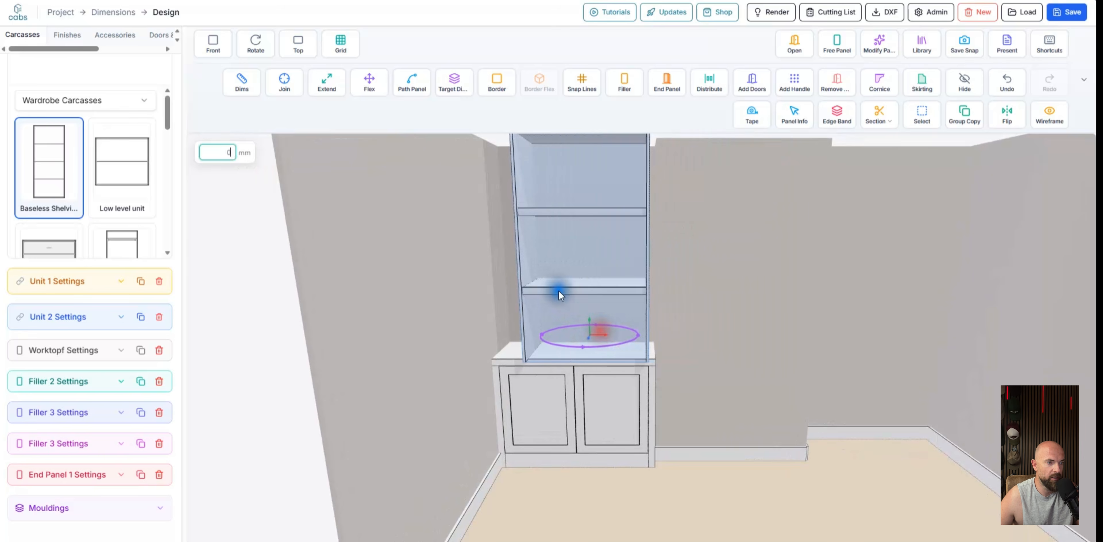
pyautogui.moveTo(559, 290); pyautogui.dragTo(622, 246)
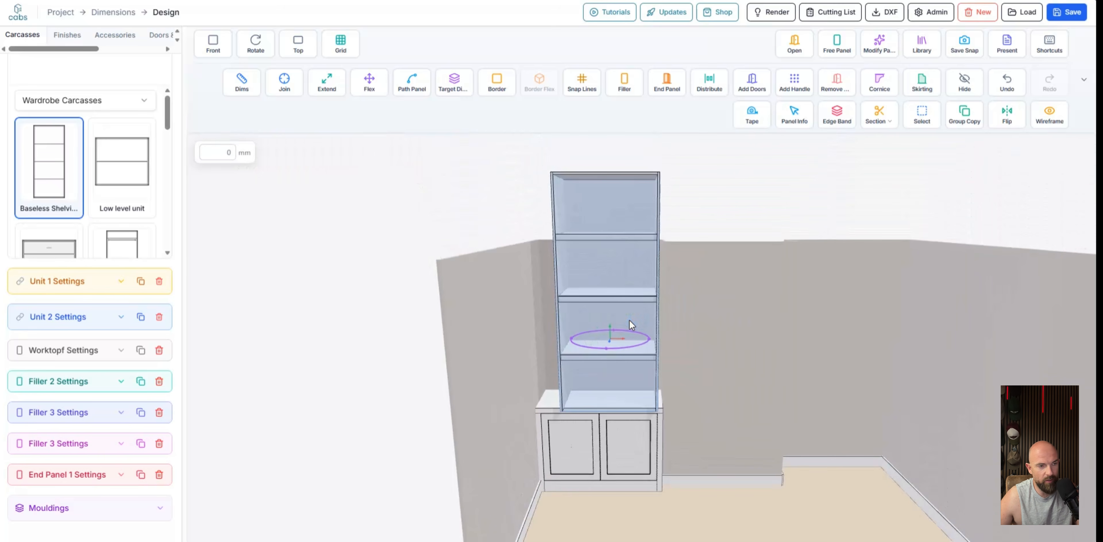
# Flex the shelving unit's top down to wall height and lower it further to leave a gap below the ceiling
pyautogui.press('f')
pyautogui.moveTo(630, 320); pyautogui.dragTo(612, 311)
pyautogui.moveTo(615, 276); pyautogui.dragTo(619, 333)
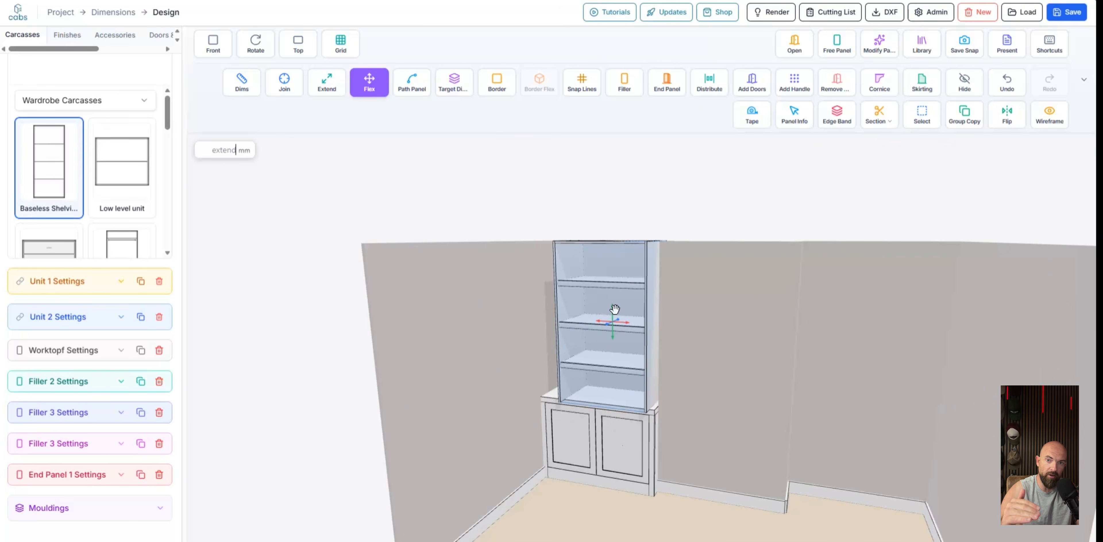
pyautogui.moveTo(615, 309); pyautogui.dragTo(615, 329)
pyautogui.write('12')
pyautogui.press('Return')
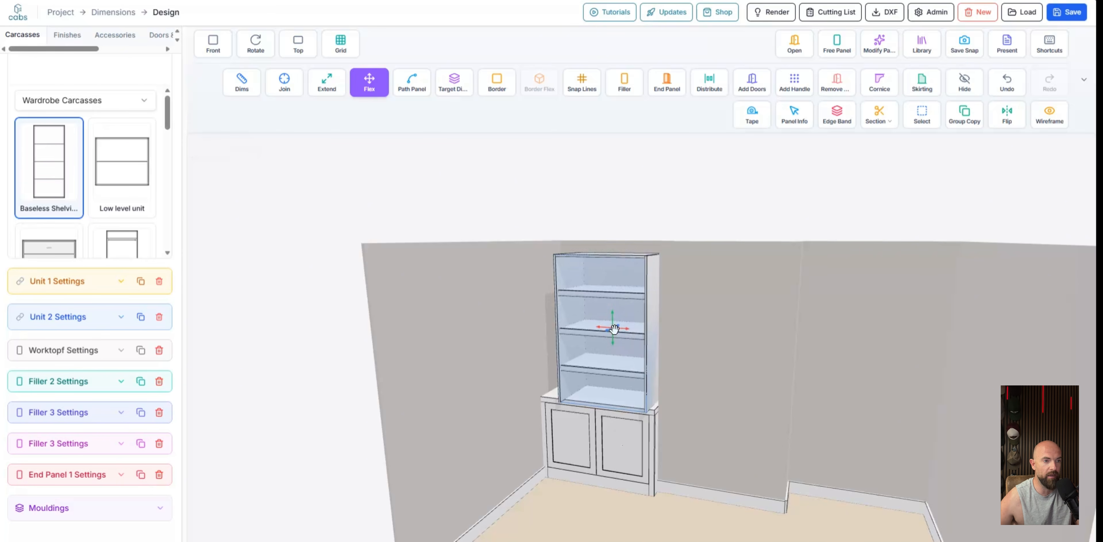
# Flex the shelving unit's front back so it is shallower than the worktop and set its depth to 250 mm
pyautogui.moveTo(623, 268); pyautogui.dragTo(629, 295)
pyautogui.scroll(3, 617, 351)
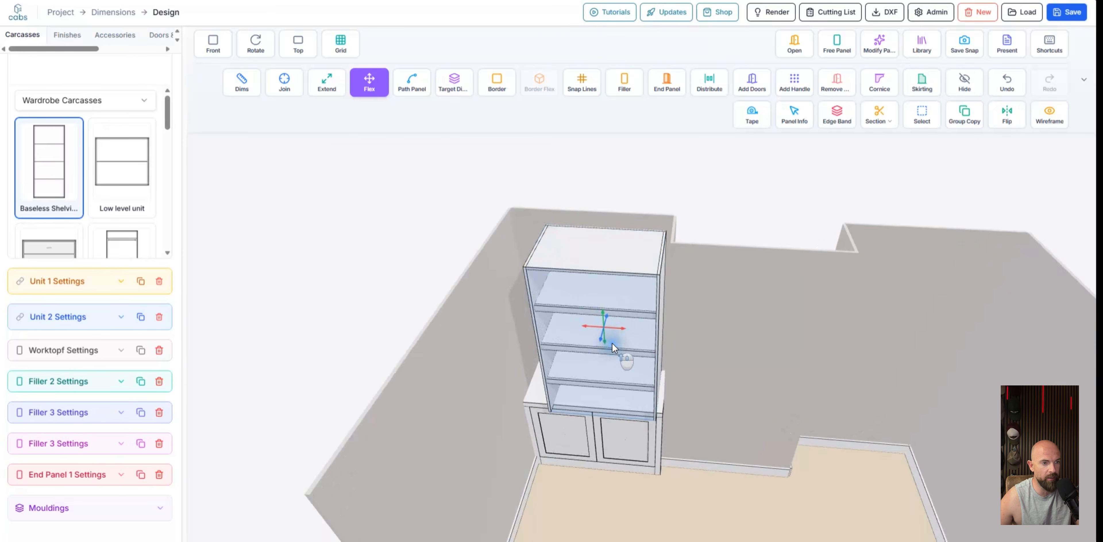
pyautogui.moveTo(605, 338); pyautogui.dragTo(613, 311)
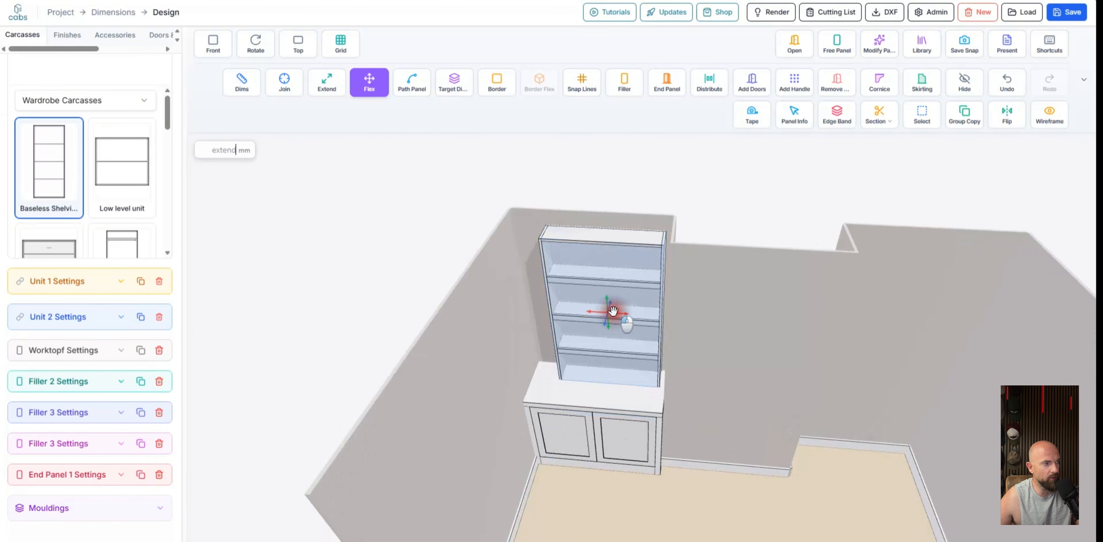
pyautogui.click(535, 216)
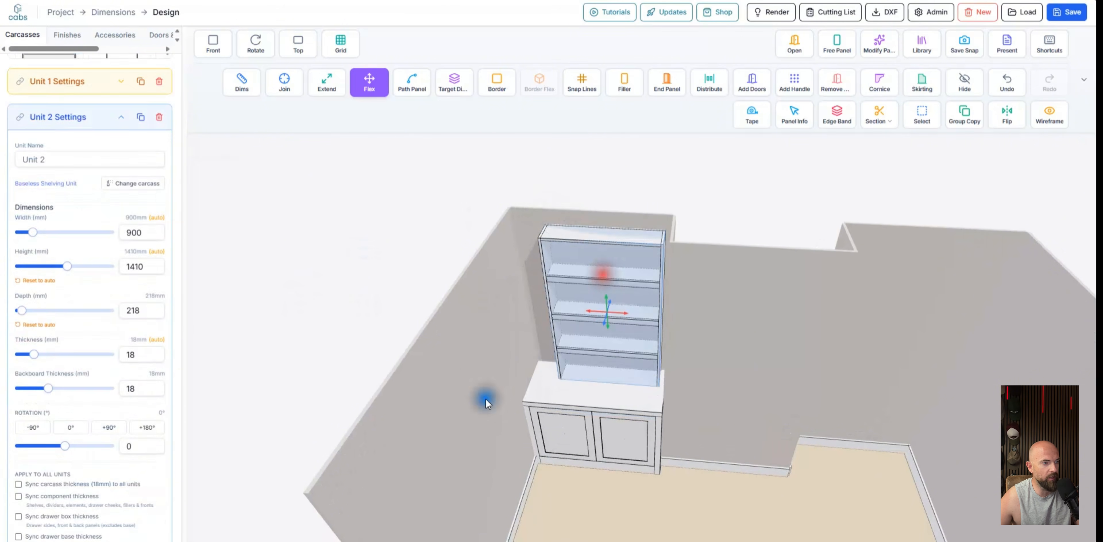
pyautogui.doubleClick(143, 259)
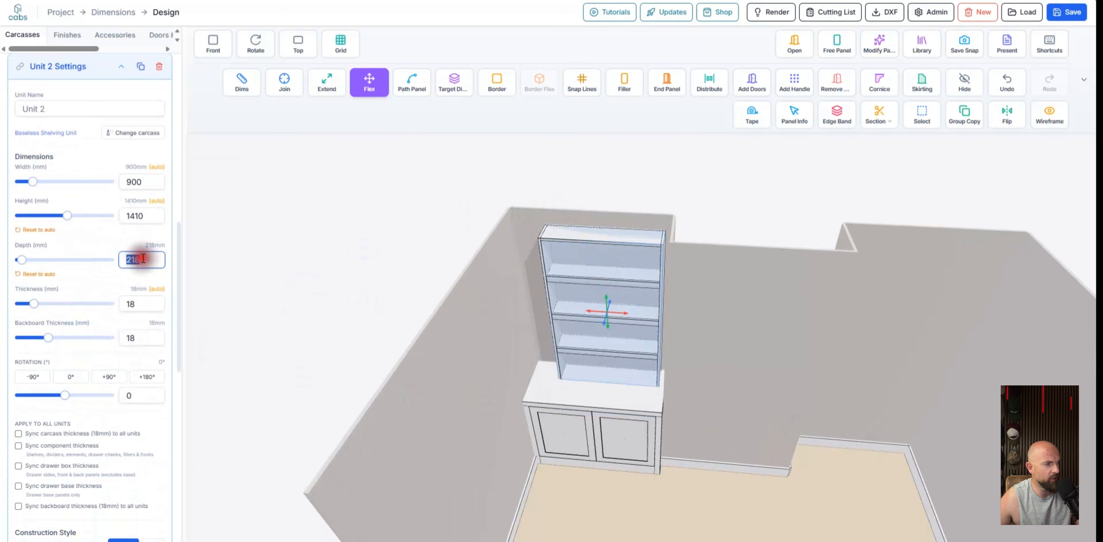
pyautogui.write('250')
pyautogui.press('Return')
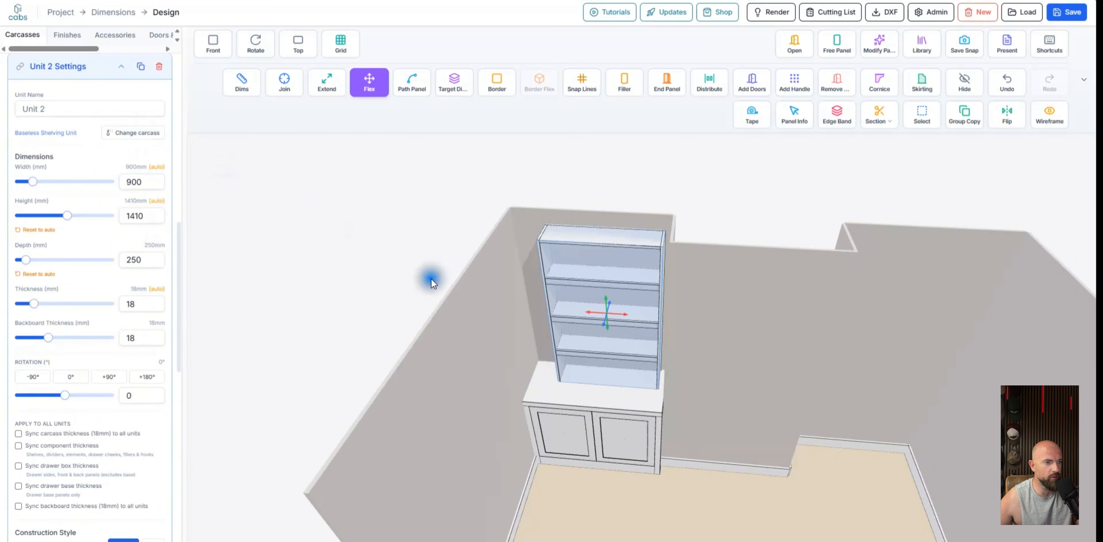
# Move the shelving unit against the left alcove wall and flex its other side to the chimney breast, 1200 mm wide
pyautogui.click(583, 185)
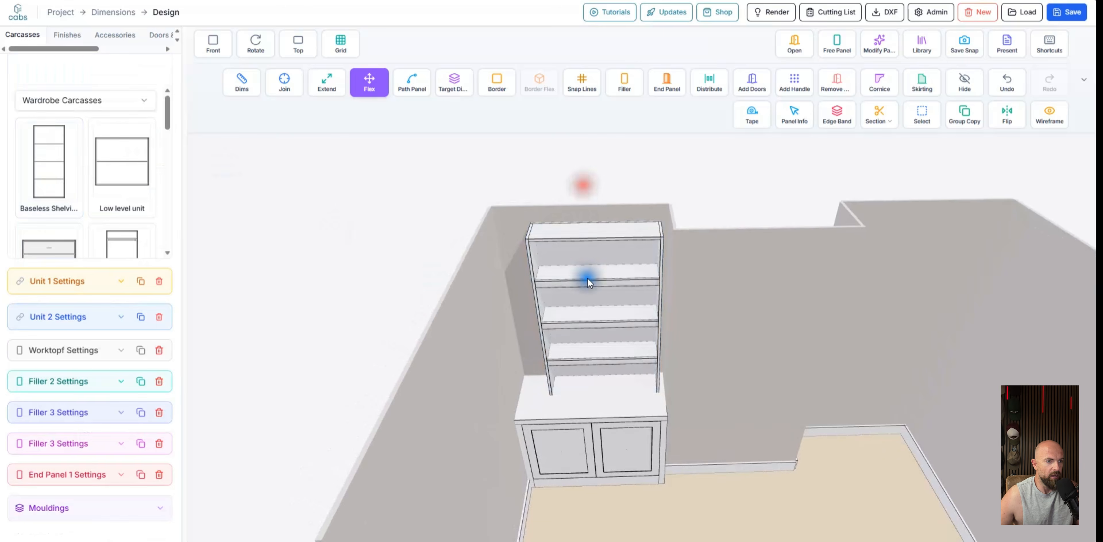
pyautogui.click(580, 298)
pyautogui.click(616, 313)
pyautogui.press('Escape')
pyautogui.click(615, 319)
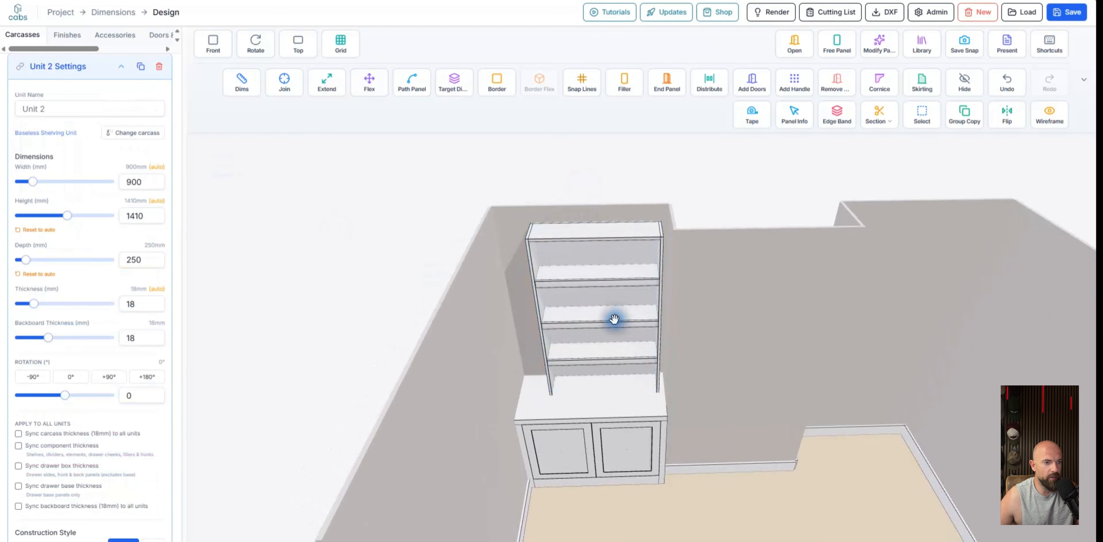
pyautogui.moveTo(616, 327); pyautogui.dragTo(586, 332)
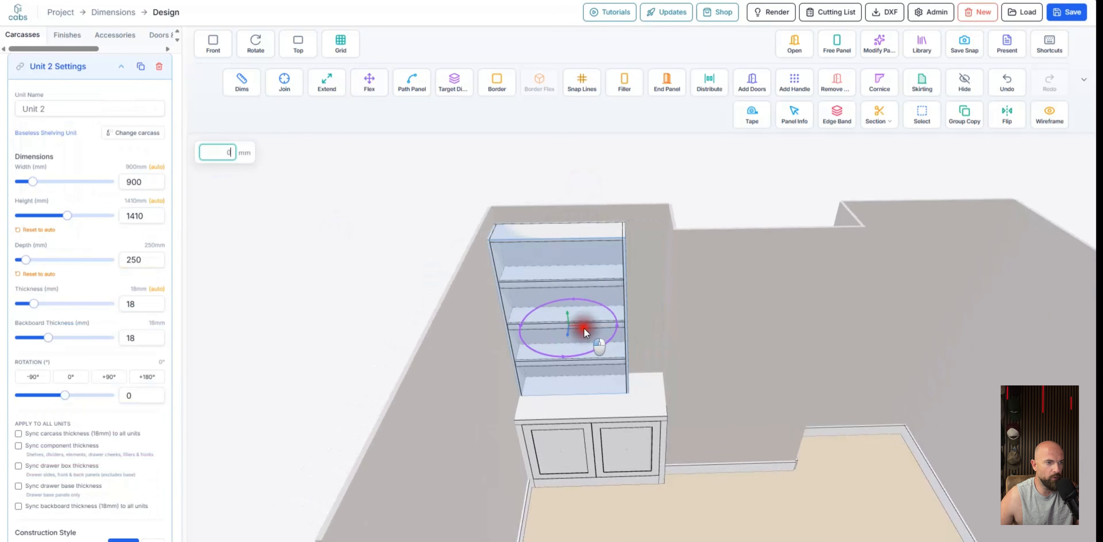
pyautogui.click(597, 320)
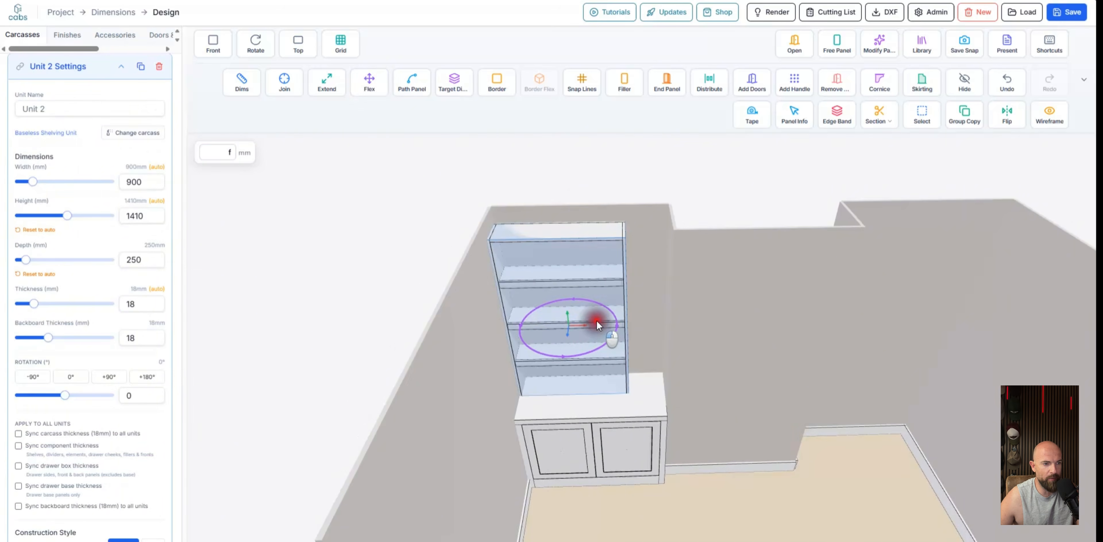
pyautogui.moveTo(588, 316); pyautogui.dragTo(630, 310)
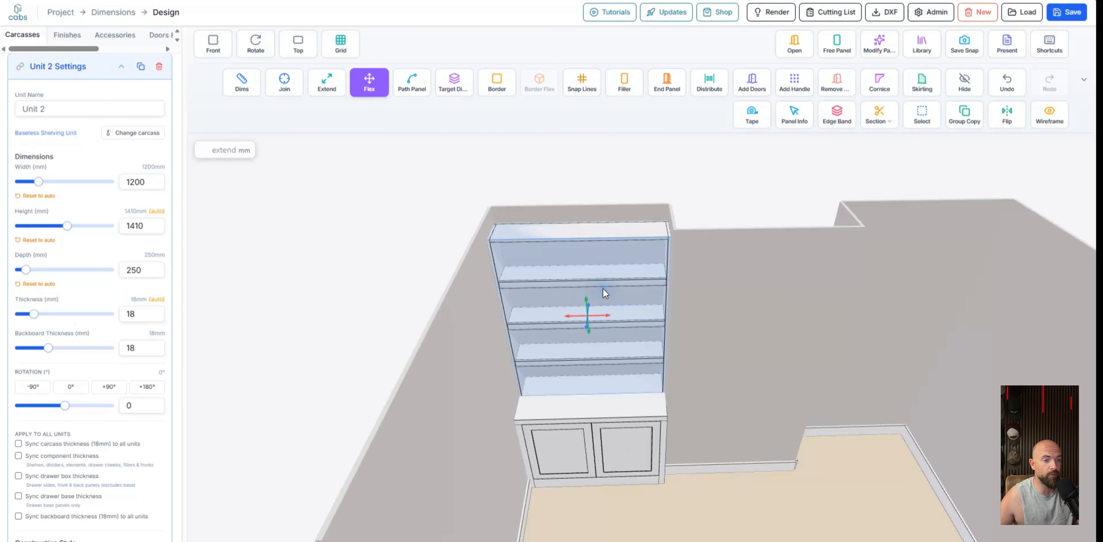
# Flex both sides of the shelving unit in from the walls to leave filler gaps, at a width of 1136 mm
pyautogui.moveTo(599, 315); pyautogui.dragTo(593, 315)
pyautogui.write('18')
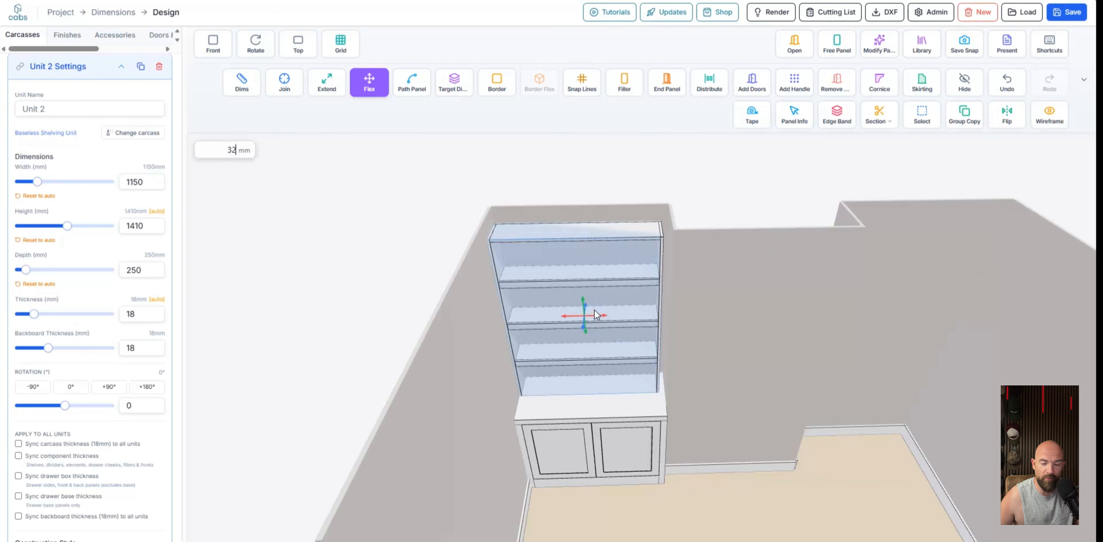
pyautogui.press('Return')
pyautogui.moveTo(575, 317); pyautogui.dragTo(586, 317)
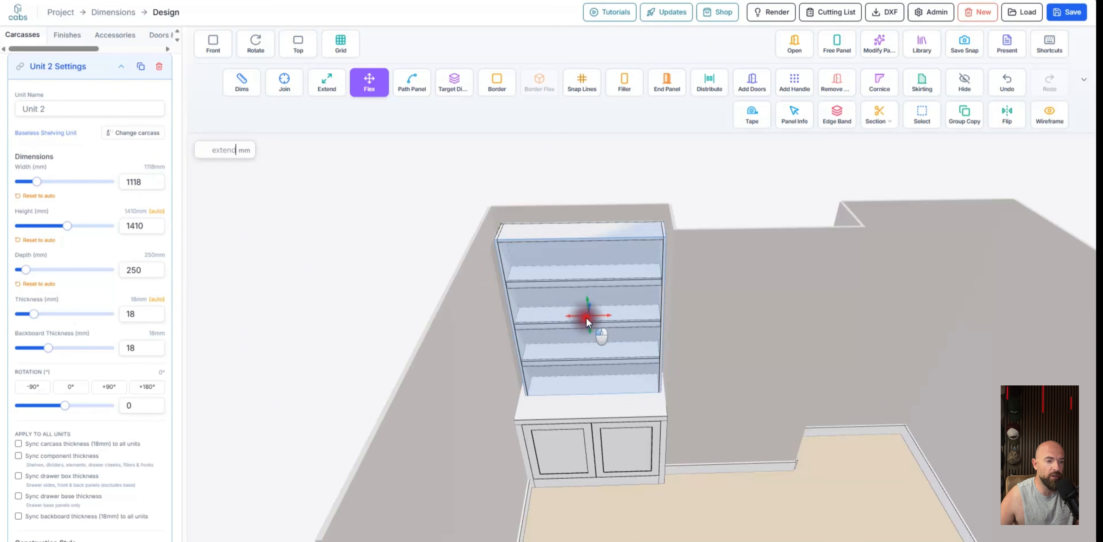
pyautogui.press('Return')
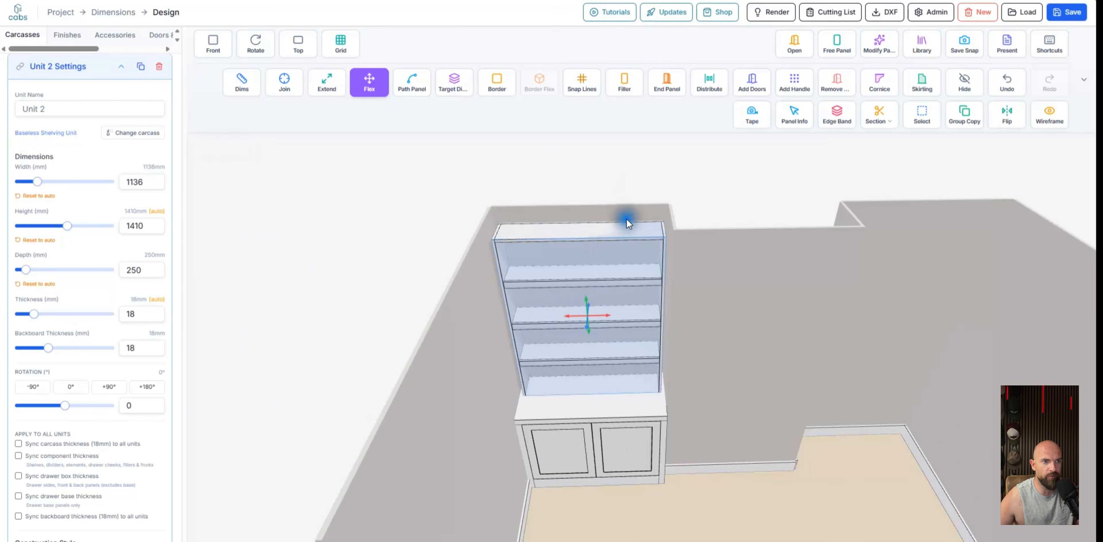
pyautogui.click(625, 179)
# Add an upright filler along the front edge of the shelving unit's left side
pyautogui.click(624, 82)
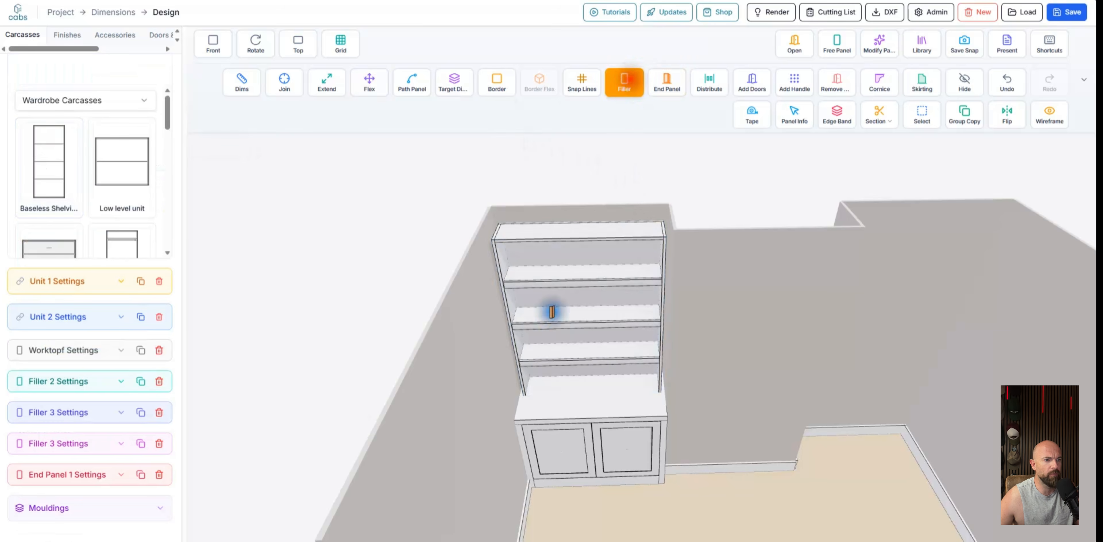
pyautogui.scroll(3, 554, 310)
pyautogui.click(463, 269)
pyautogui.scroll(5, 468, 254)
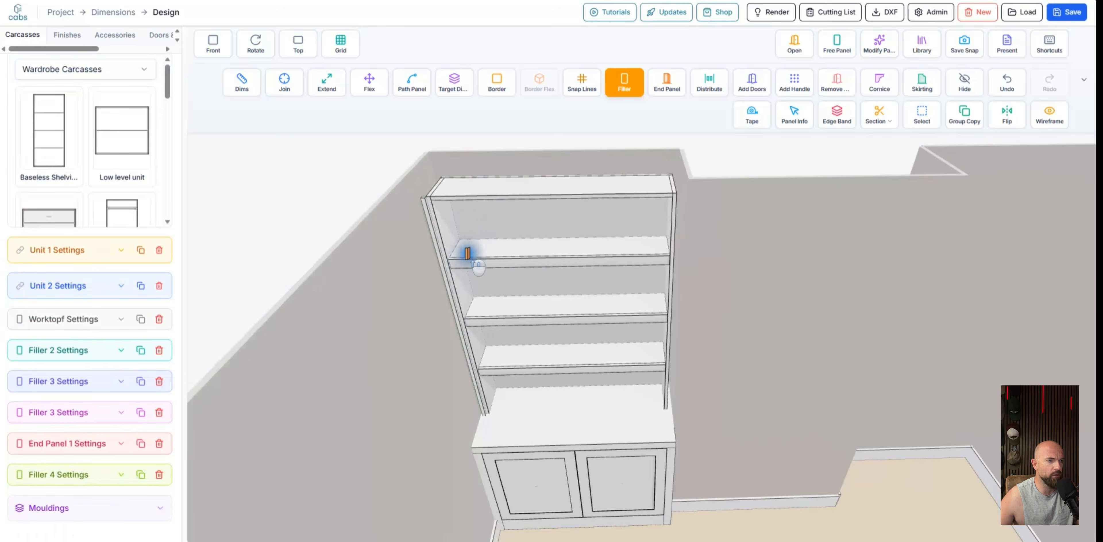
pyautogui.scroll(6, 529, 322)
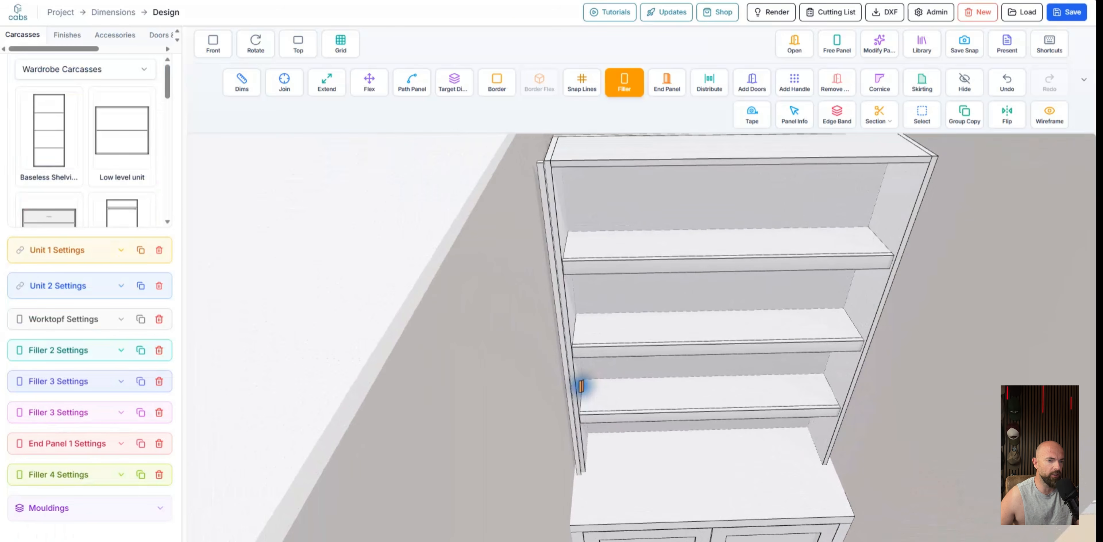
pyautogui.press('Escape')
# Flex the left upright filler wider across the carcass edge and set its thickness to 50 mm
pyautogui.click(549, 364)
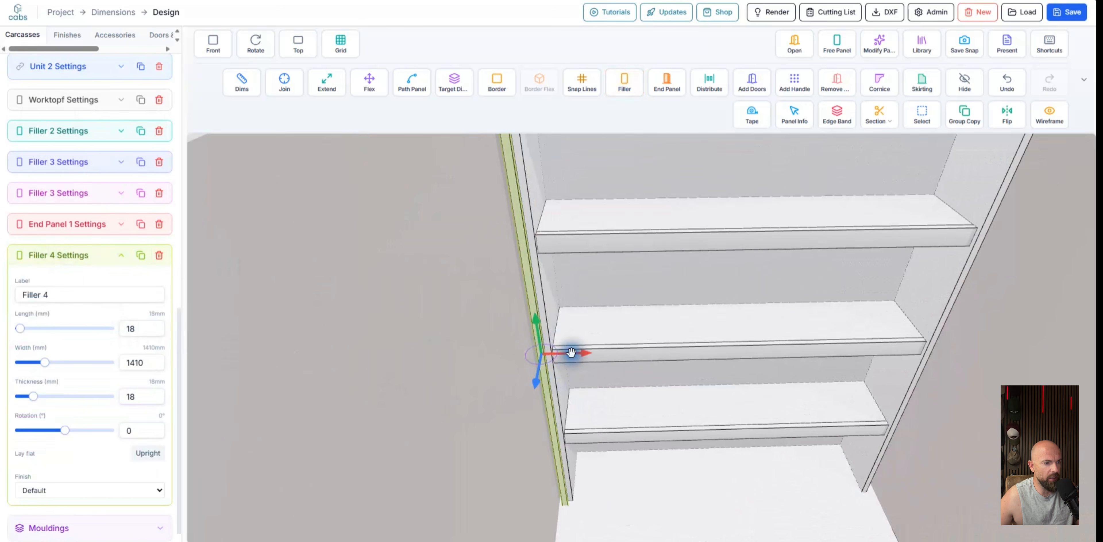
pyautogui.press('f')
pyautogui.click(593, 354)
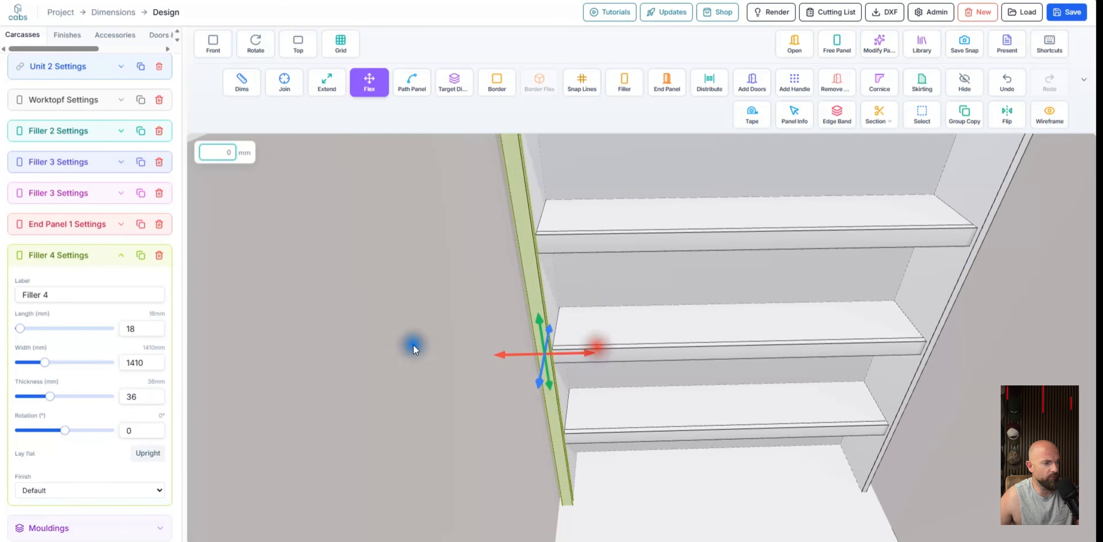
pyautogui.doubleClick(148, 396)
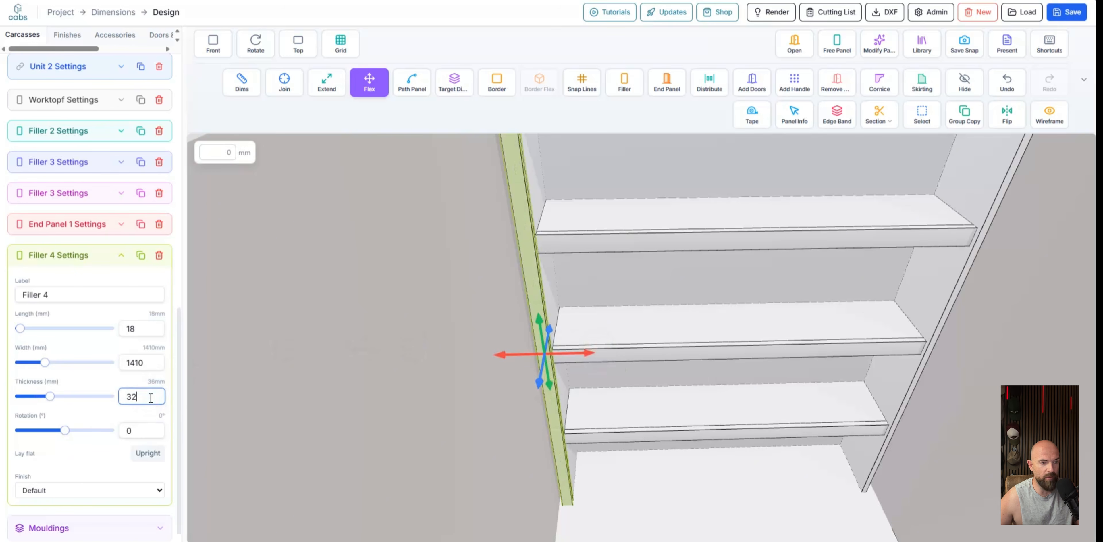
pyautogui.write('32')
pyautogui.press('Return')
pyautogui.doubleClick(151, 397)
pyautogui.write('50')
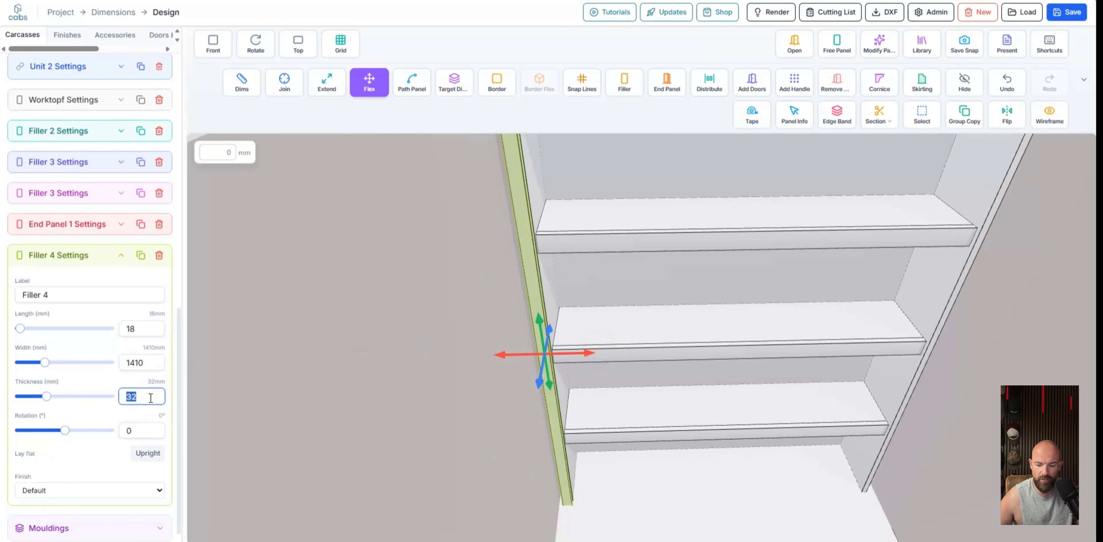
pyautogui.press('Return')
pyautogui.scroll(-3, 405, 357)
pyautogui.press('Escape')
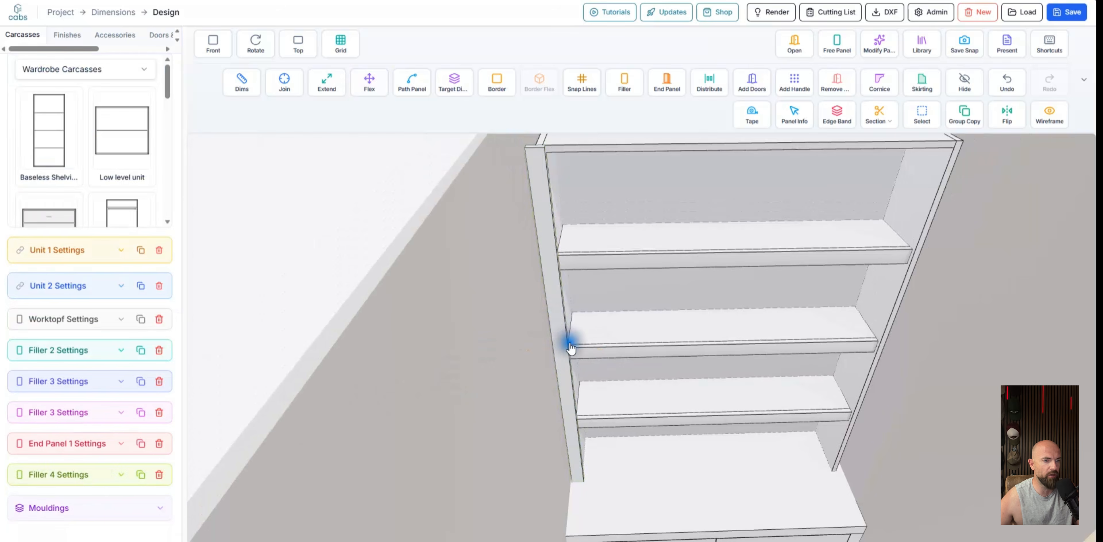
# Flex the left upright filler's top up to ceiling height, making it 1530 mm tall
pyautogui.click(565, 337)
pyautogui.scroll(-3, 578, 366)
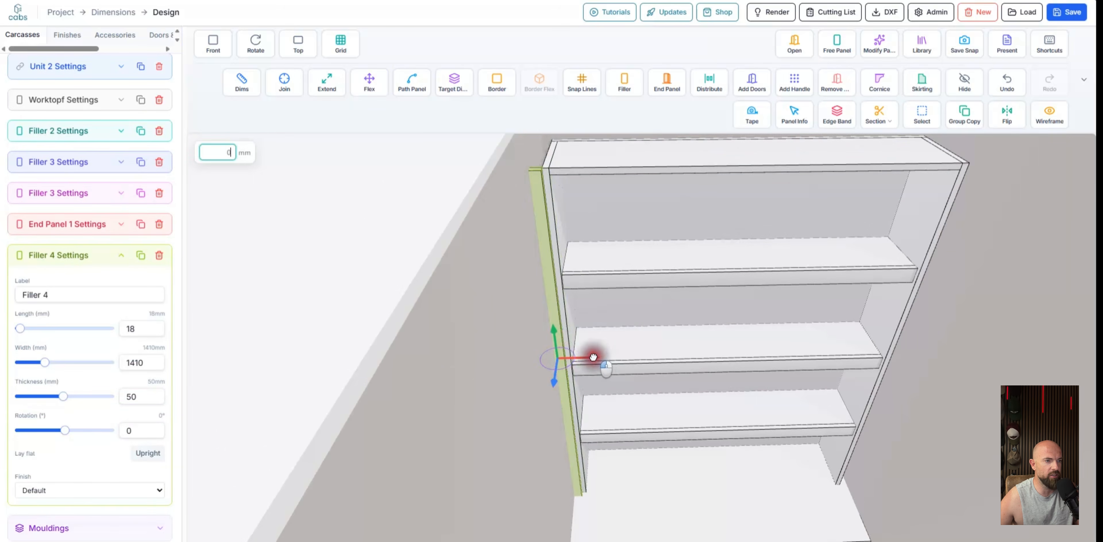
pyautogui.press('Escape')
pyautogui.scroll(-2, 578, 349)
pyautogui.click(574, 340)
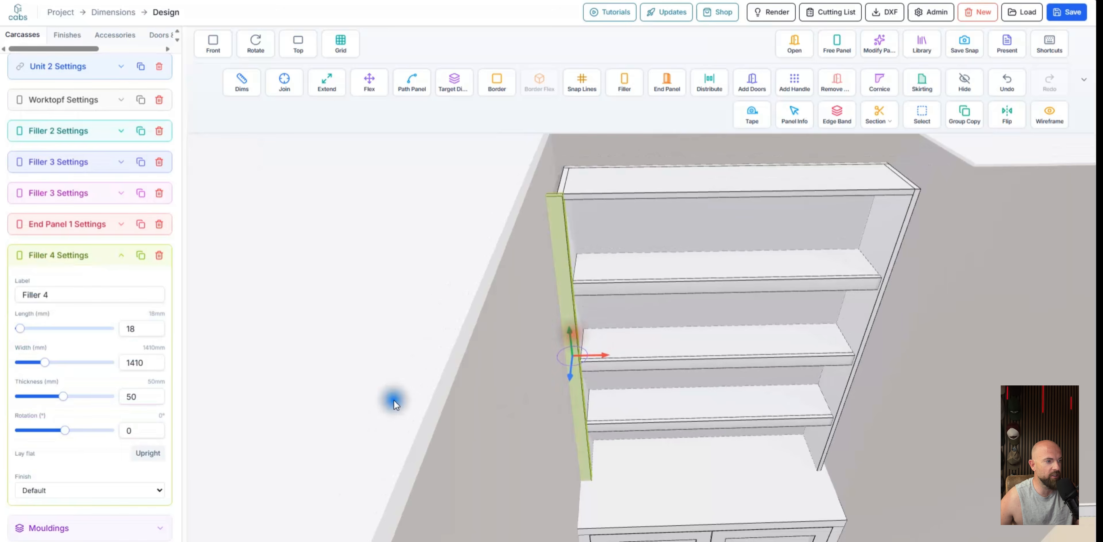
pyautogui.press('f')
pyautogui.moveTo(575, 345); pyautogui.dragTo(573, 322)
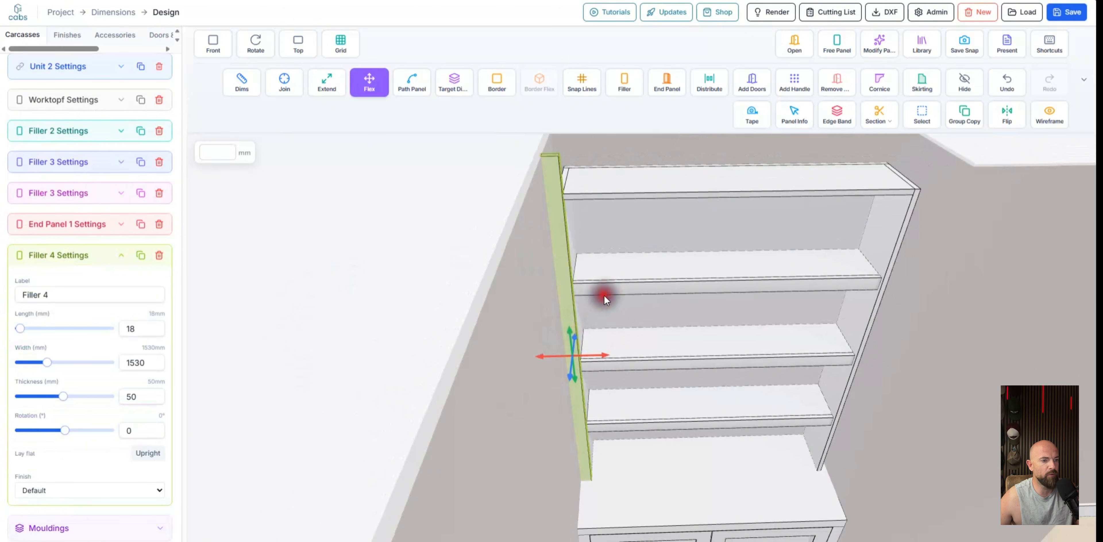
pyautogui.click(604, 294)
pyautogui.click(576, 313)
# Duplicate the upright filler and move the copy across to the shelving unit's right side, aligned with the carcass edge
pyautogui.click(141, 255)
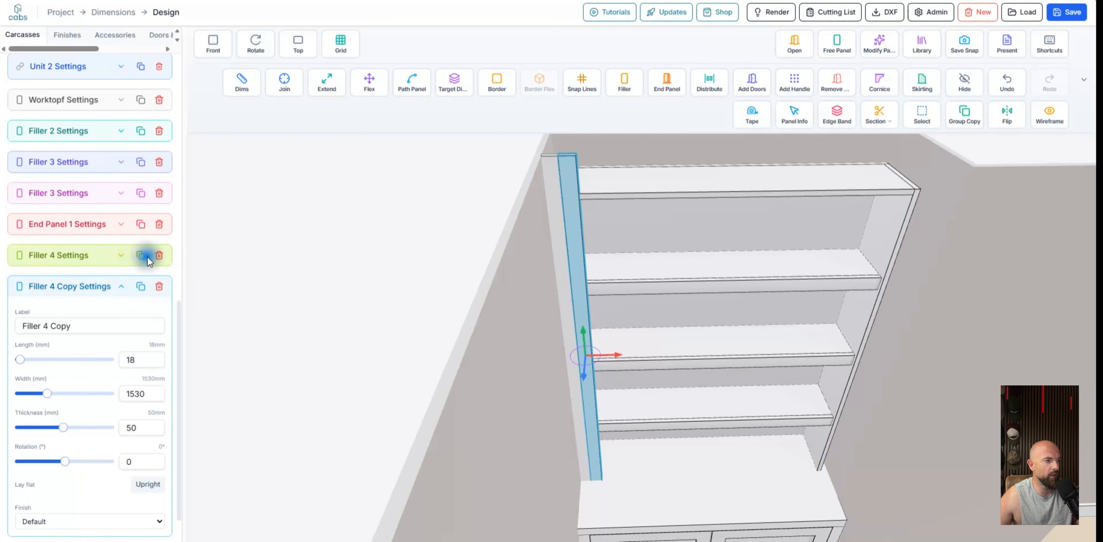
pyautogui.moveTo(602, 354); pyautogui.dragTo(892, 348)
pyautogui.scroll(5, 795, 337)
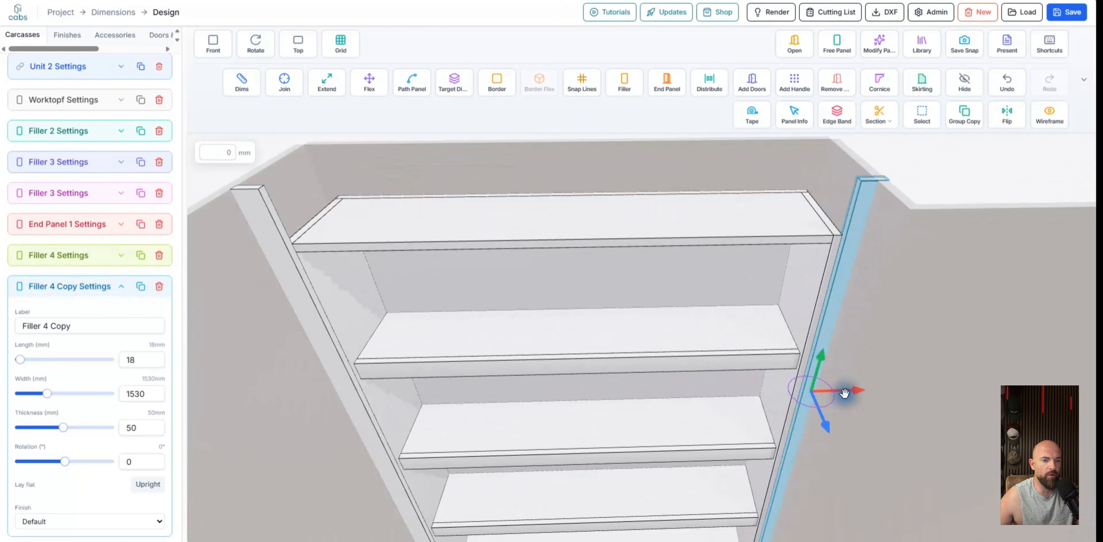
pyautogui.moveTo(845, 388); pyautogui.dragTo(841, 389)
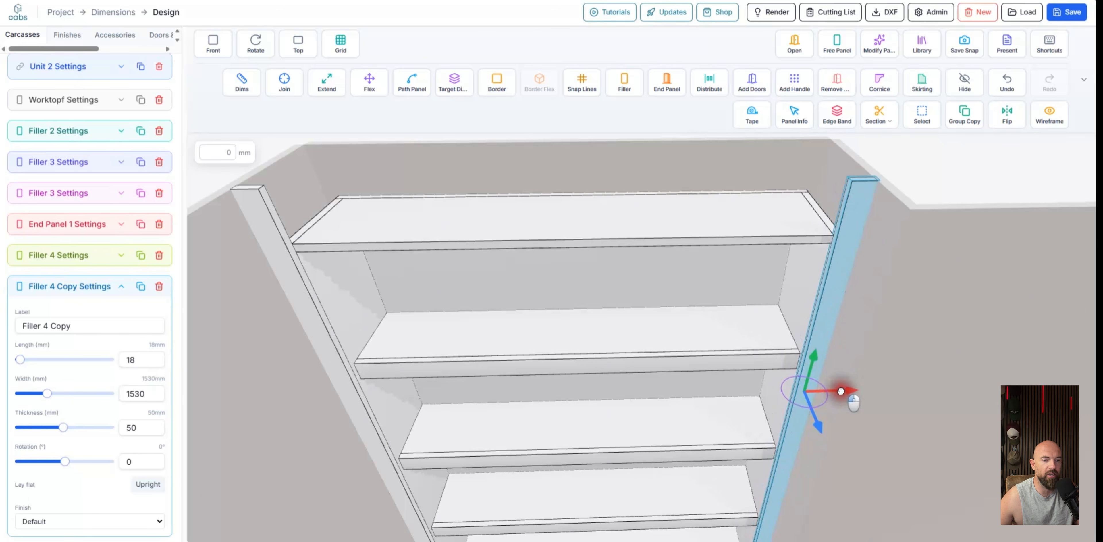
pyautogui.click(935, 186)
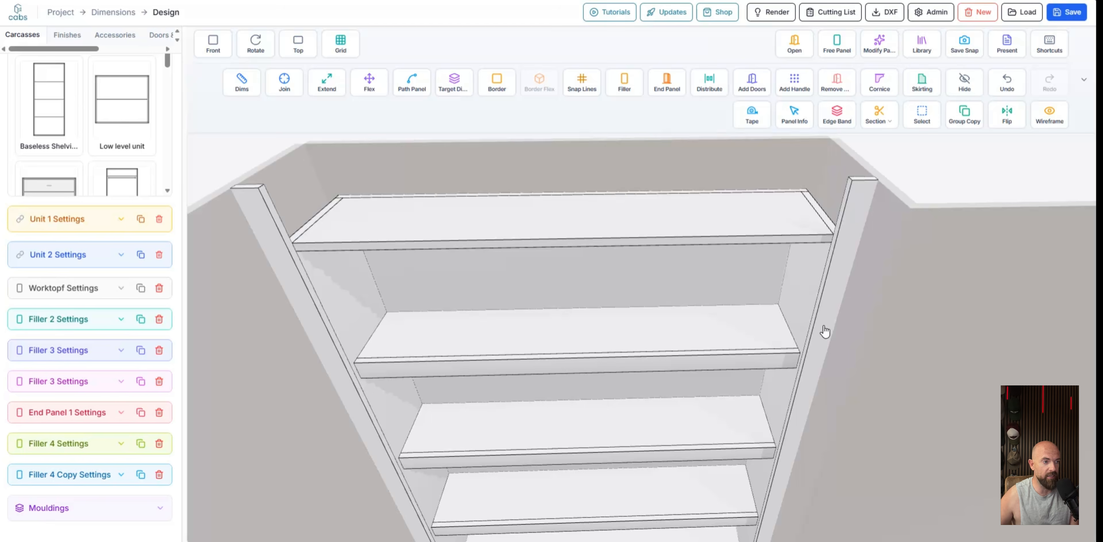
# Add a filler along the shelving unit's top front edge and flex both ends in to fit between the upright fillers, 1100 mm wide
pyautogui.click(625, 81)
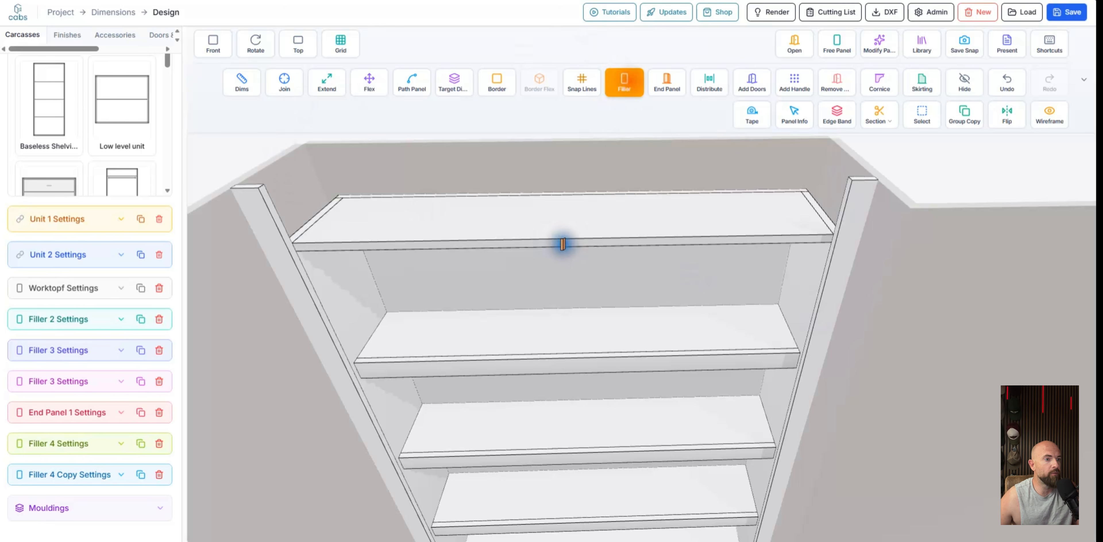
pyautogui.click(562, 241)
pyautogui.click(416, 240)
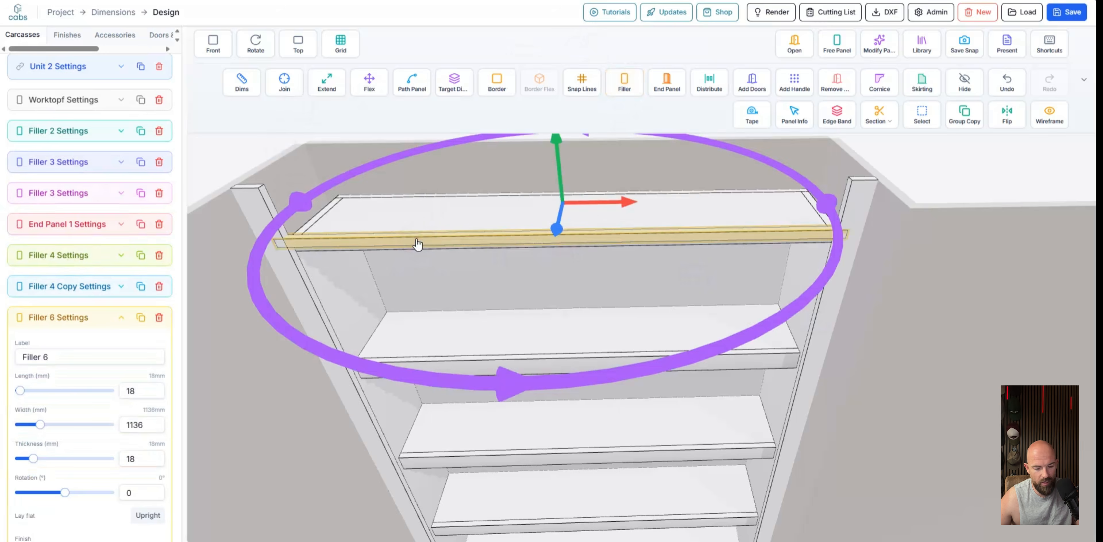
pyautogui.press('f')
pyautogui.moveTo(520, 205); pyautogui.dragTo(537, 205)
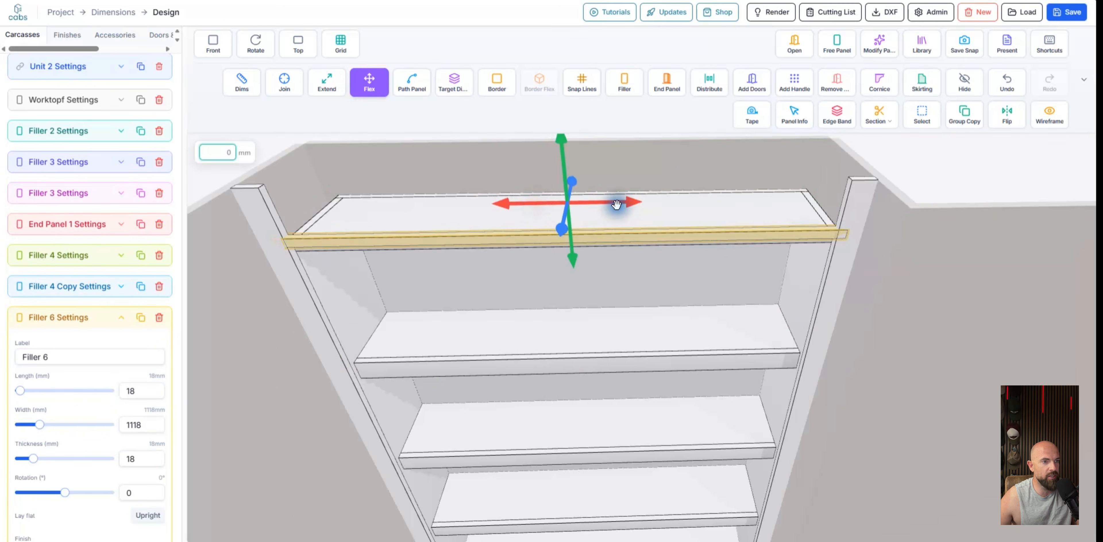
pyautogui.moveTo(617, 205); pyautogui.dragTo(605, 205)
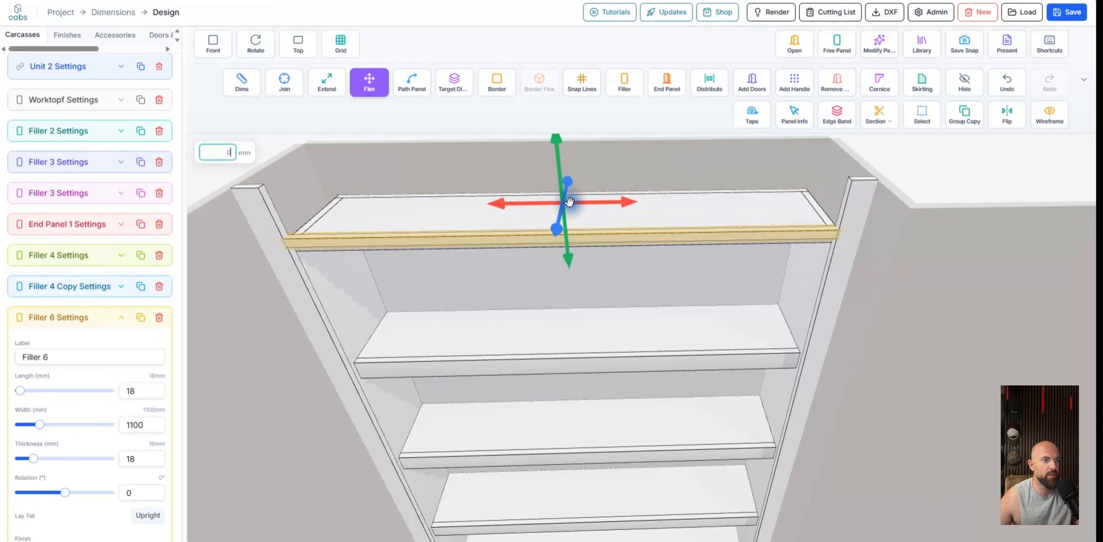
# Flex the top filler up to ceiling height and its lower edge to cover the carcass top panel's 18 mm edge, 138 mm overall
pyautogui.moveTo(563, 173); pyautogui.dragTo(567, 128)
pyautogui.moveTo(573, 296); pyautogui.dragTo(567, 233, button='right')
pyautogui.scroll(3, 581, 245)
pyautogui.moveTo(568, 226); pyautogui.dragTo(545, 314)
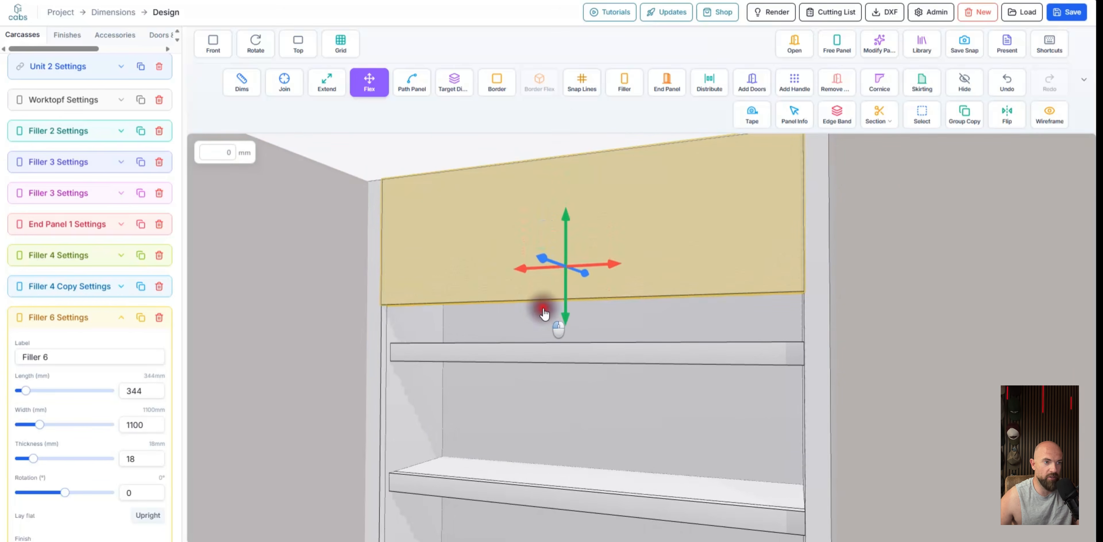
pyautogui.write('18')
pyautogui.press('Return')
pyautogui.scroll(-4, 538, 300)
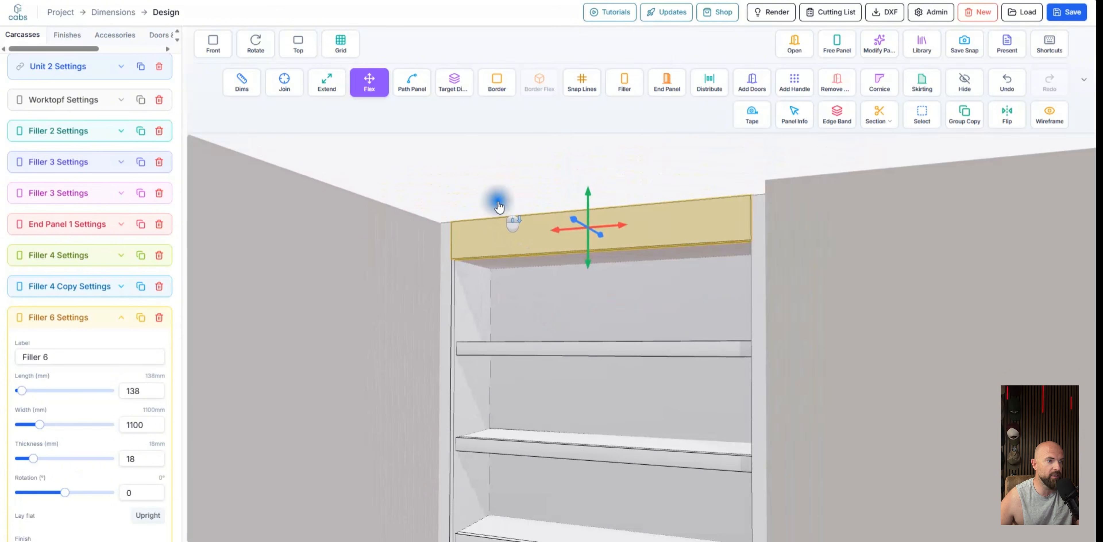
pyautogui.click(496, 189)
pyautogui.scroll(-8, 465, 217)
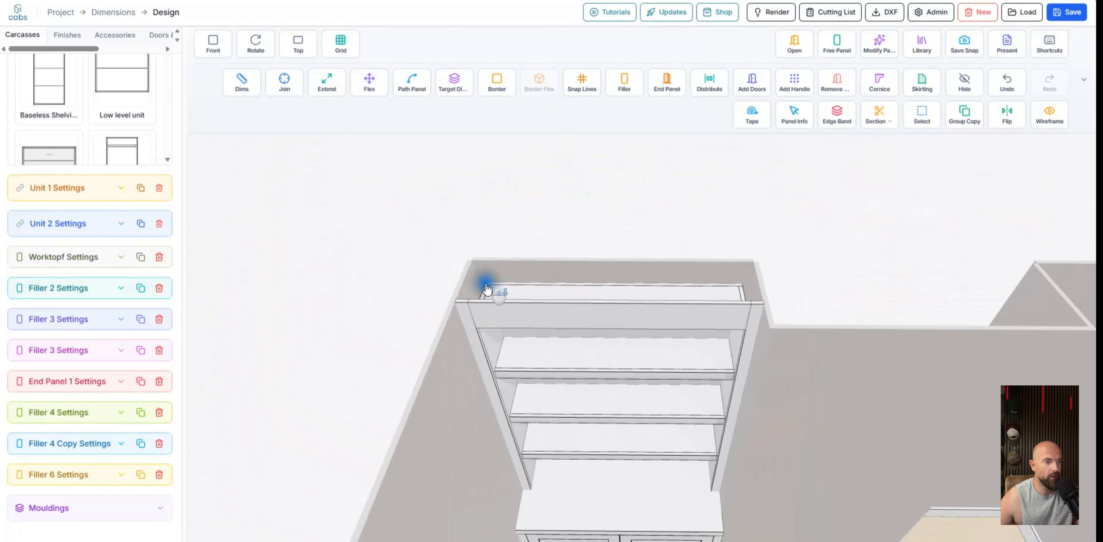
# Apply the Tongue & Groove surface treatment to the back panel of the shelving unit in the left alcove
pyautogui.moveTo(470, 276); pyautogui.dragTo(534, 280)
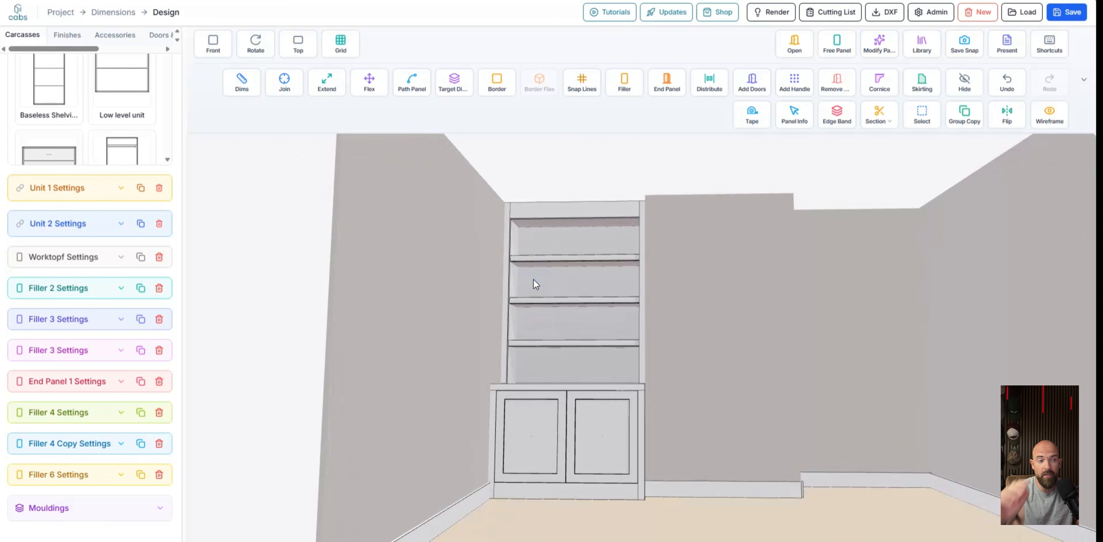
pyautogui.scroll(1, 549, 274)
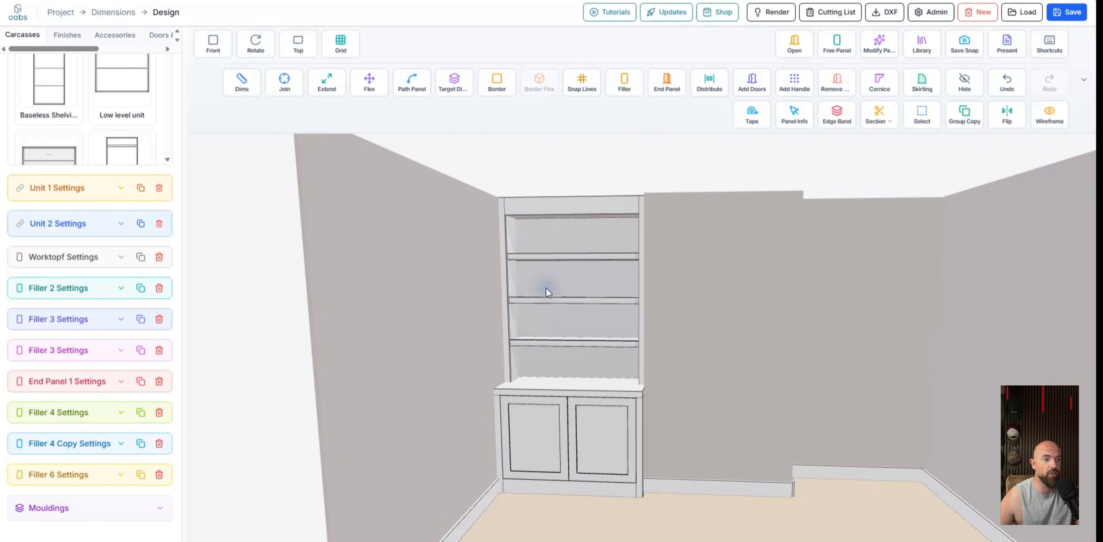
pyautogui.moveTo(547, 288); pyautogui.dragTo(547, 278, button='middle')
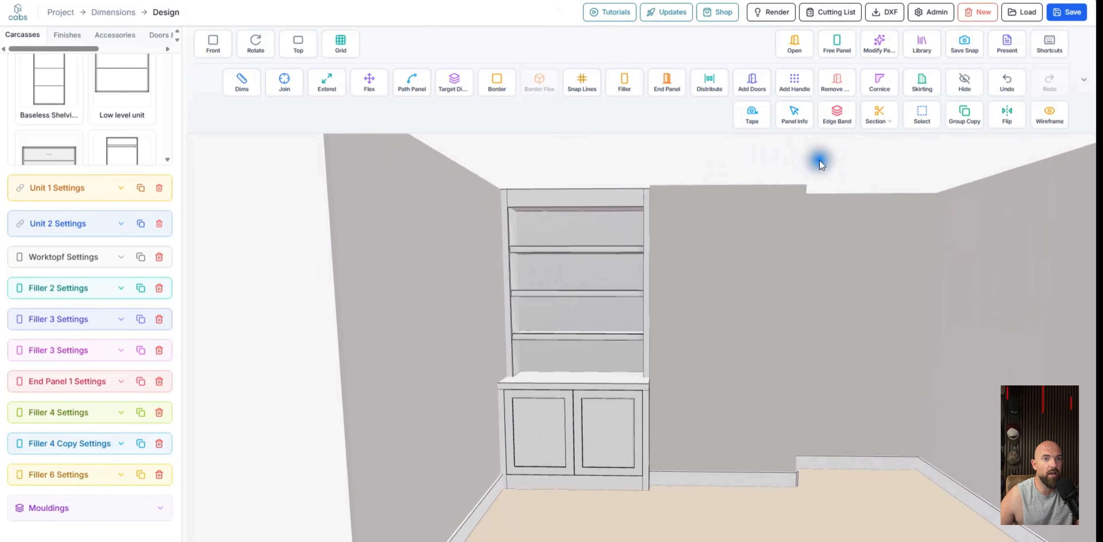
pyautogui.click(885, 47)
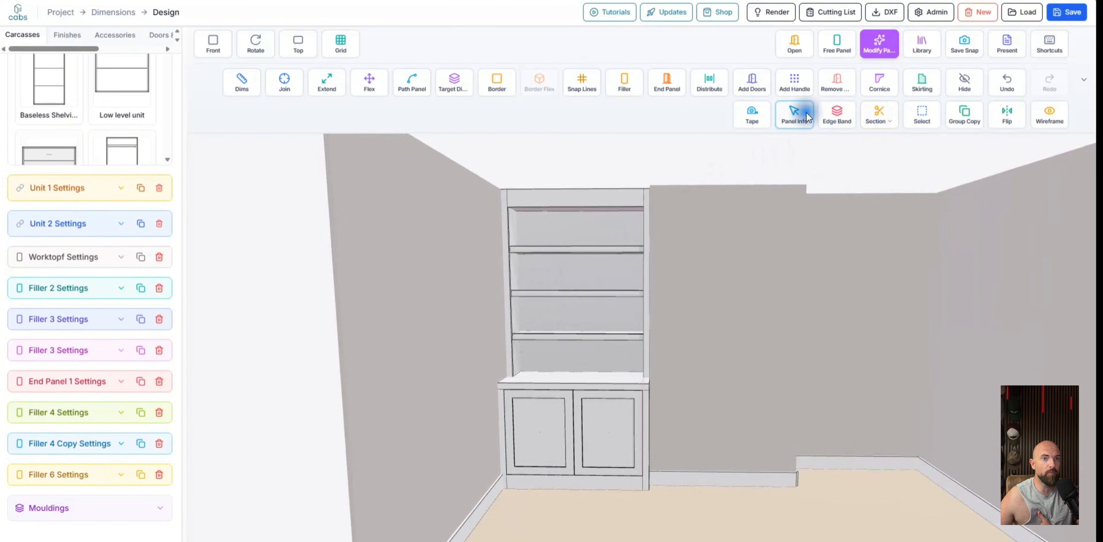
pyautogui.click(565, 234)
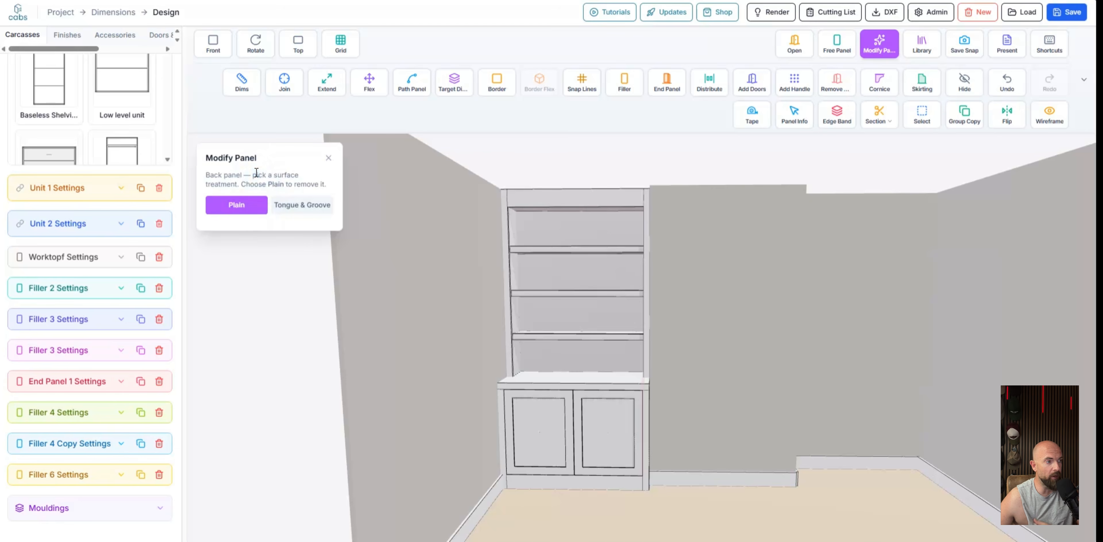
pyautogui.click(290, 210)
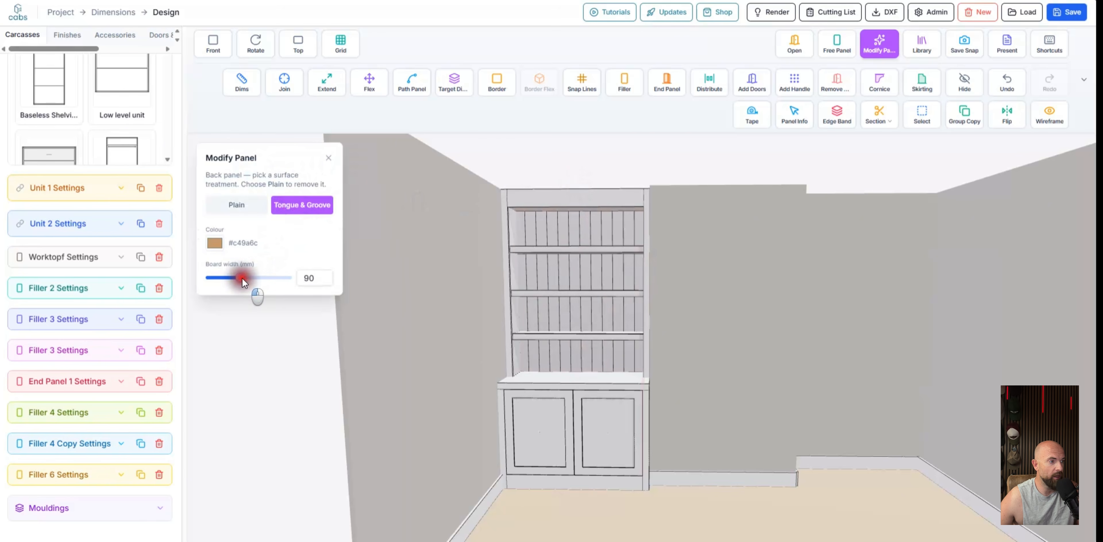
# Set the board width of the shelving back panel's tongue and groove to 120 mm and close the panel settings
pyautogui.moveTo(243, 279); pyautogui.dragTo(259, 279)
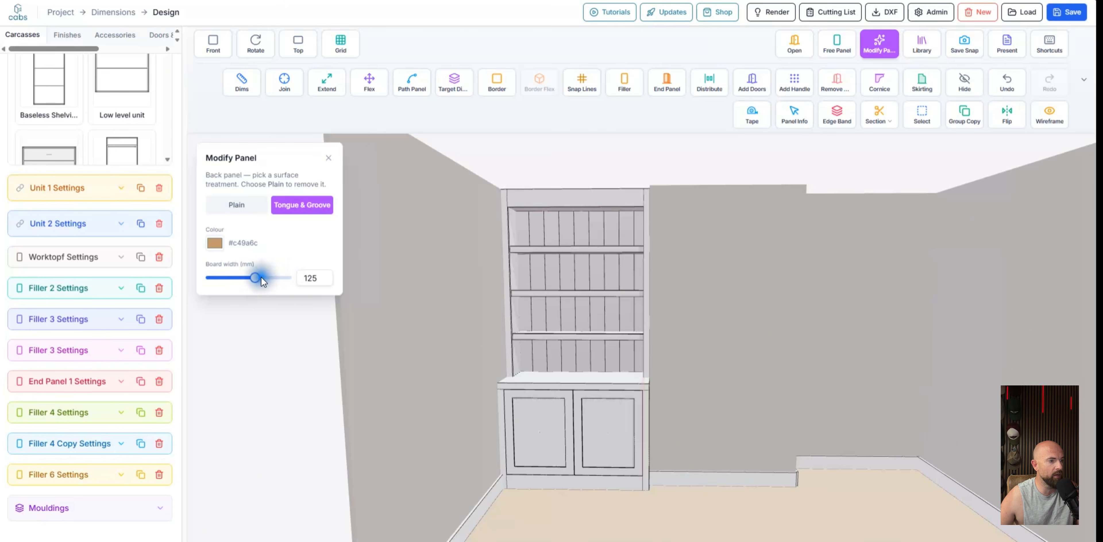
pyautogui.moveTo(261, 280); pyautogui.dragTo(256, 276)
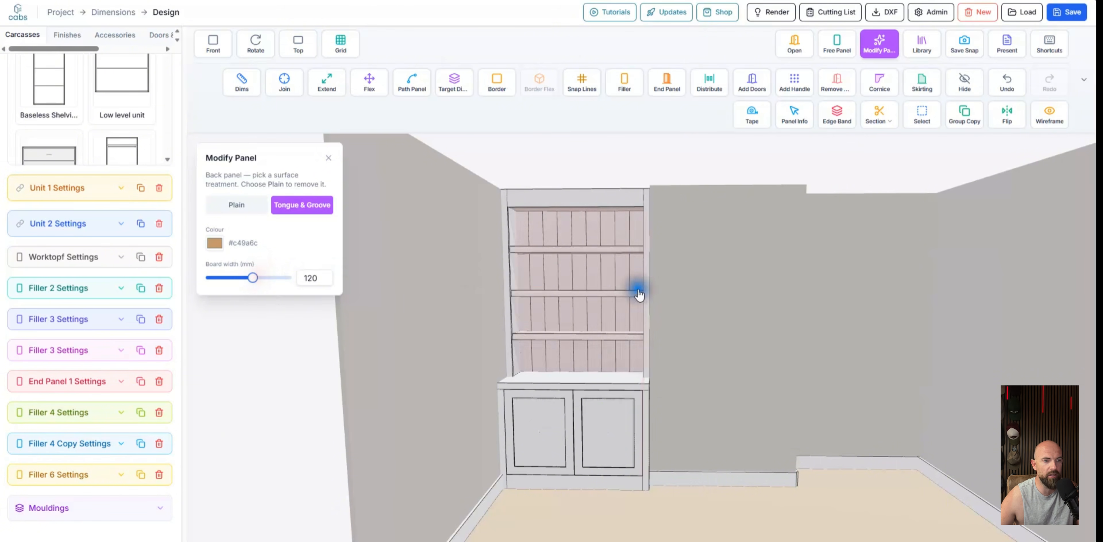
pyautogui.moveTo(579, 157); pyautogui.dragTo(583, 156)
pyautogui.scroll(-3, 590, 251)
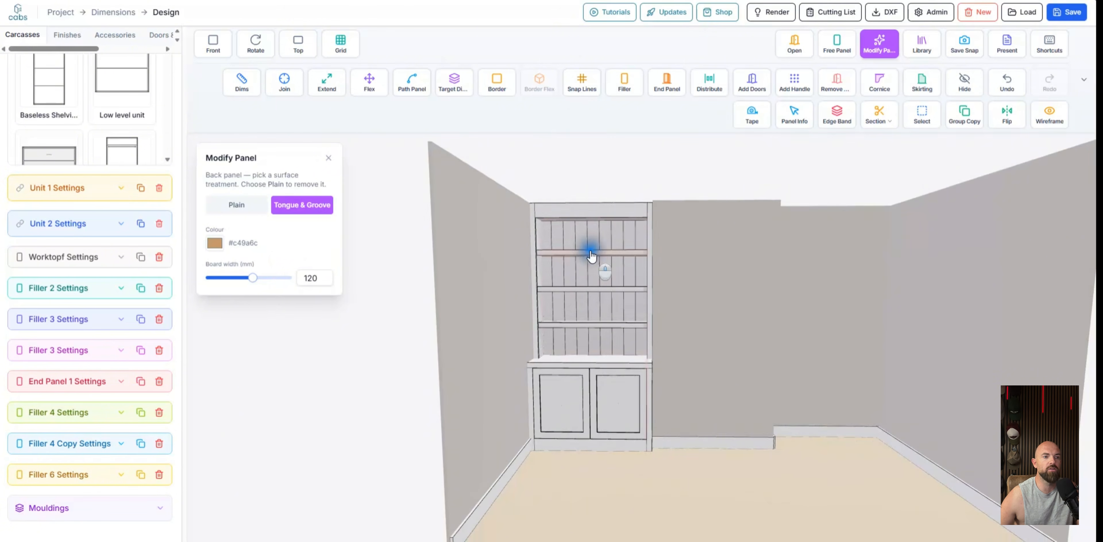
pyautogui.click(328, 158)
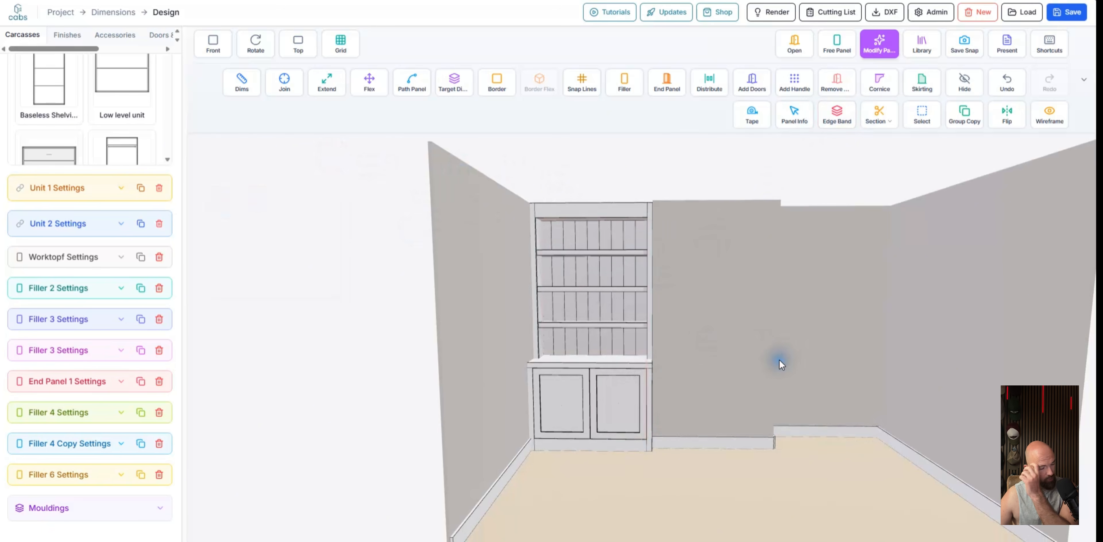
# Select the complete left alcove cabinet, including shelving, worktop and fillers, and duplicate it as a group
pyautogui.moveTo(845, 374); pyautogui.dragTo(799, 380)
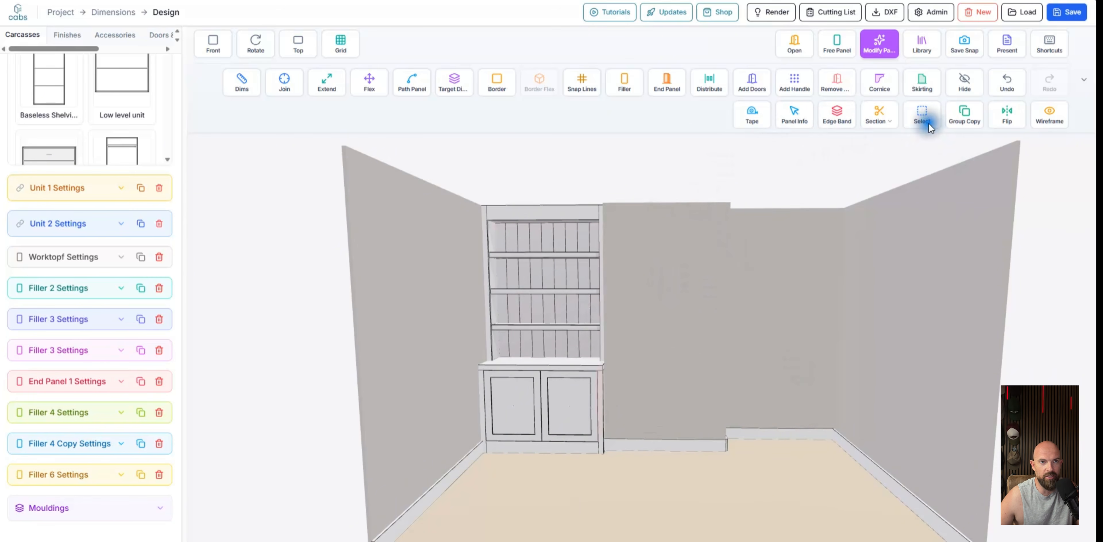
pyautogui.moveTo(424, 165); pyautogui.dragTo(623, 512)
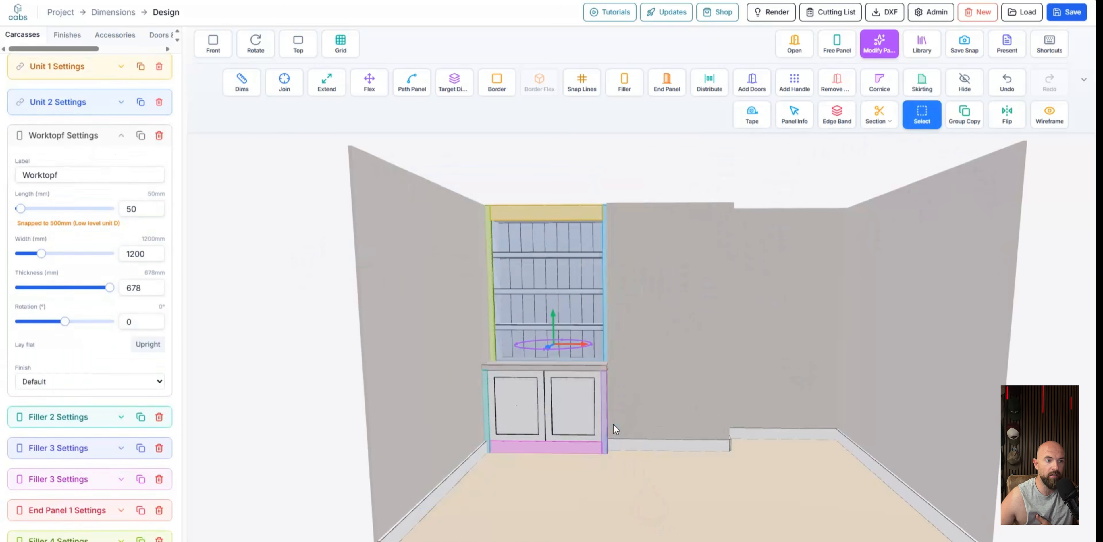
pyautogui.click(975, 122)
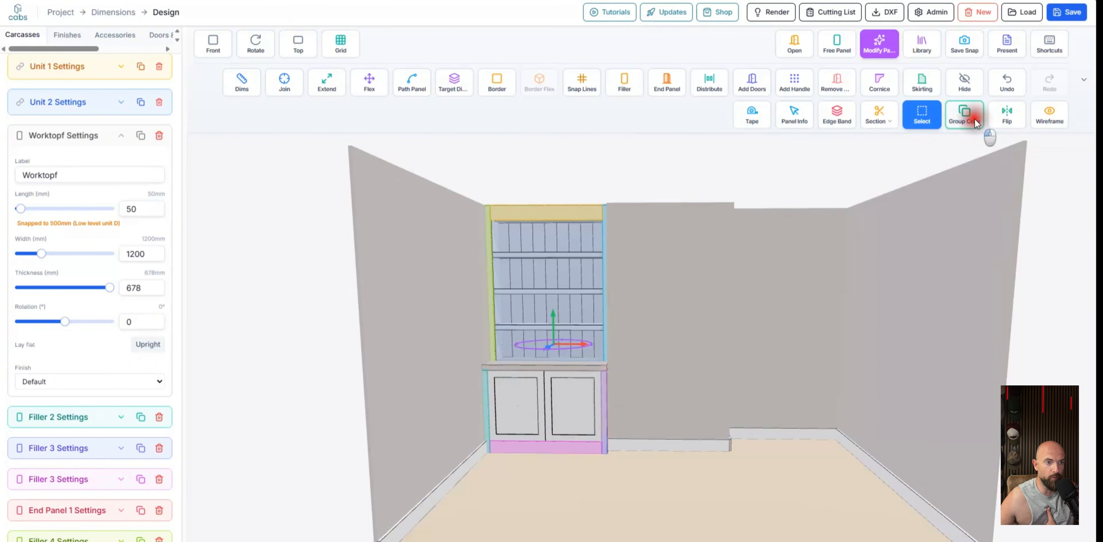
# Select the whole copied cabinet and move it sideways into the alcove on the other side of the chimney breast
pyautogui.moveTo(899, 328); pyautogui.dragTo(695, 291, button='right')
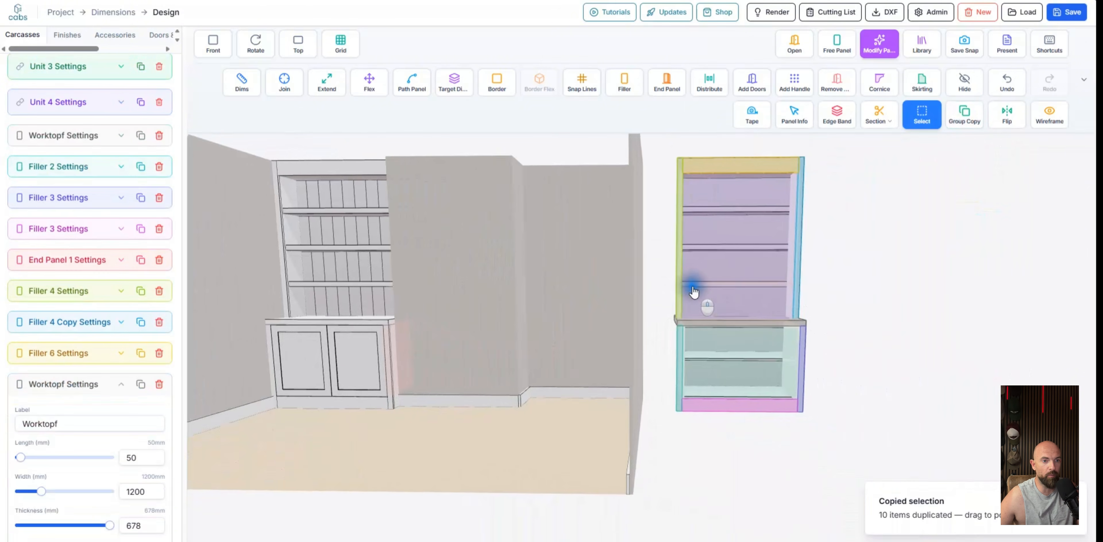
pyautogui.moveTo(694, 291); pyautogui.dragTo(758, 320, button='middle')
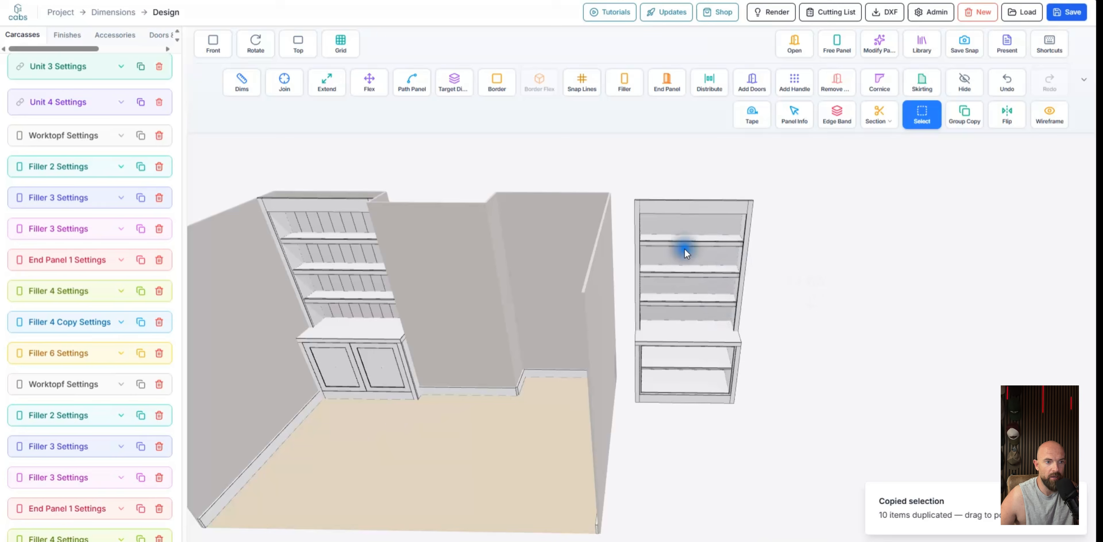
pyautogui.click(922, 115)
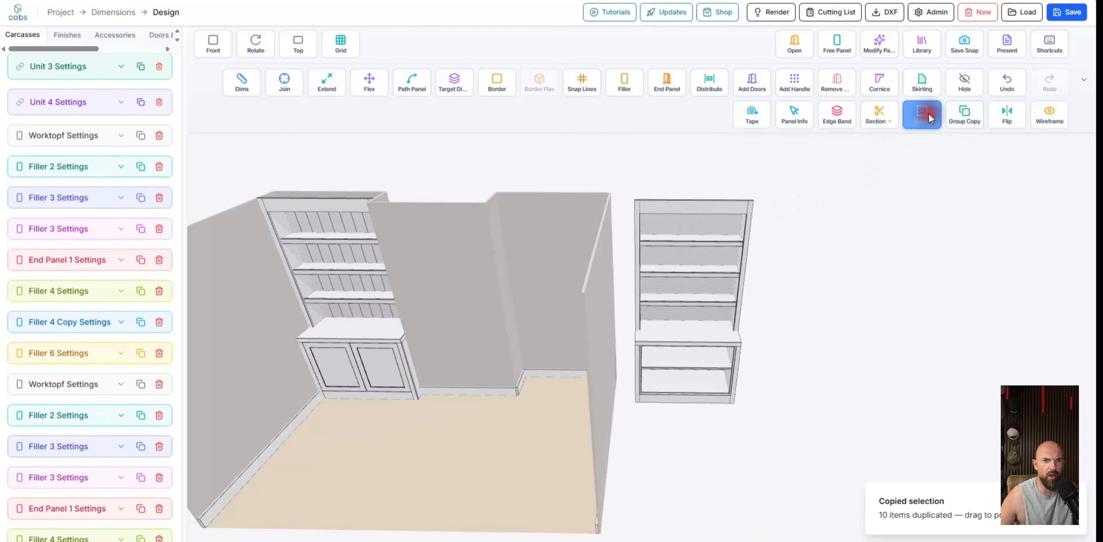
pyautogui.moveTo(590, 162); pyautogui.dragTo(821, 444)
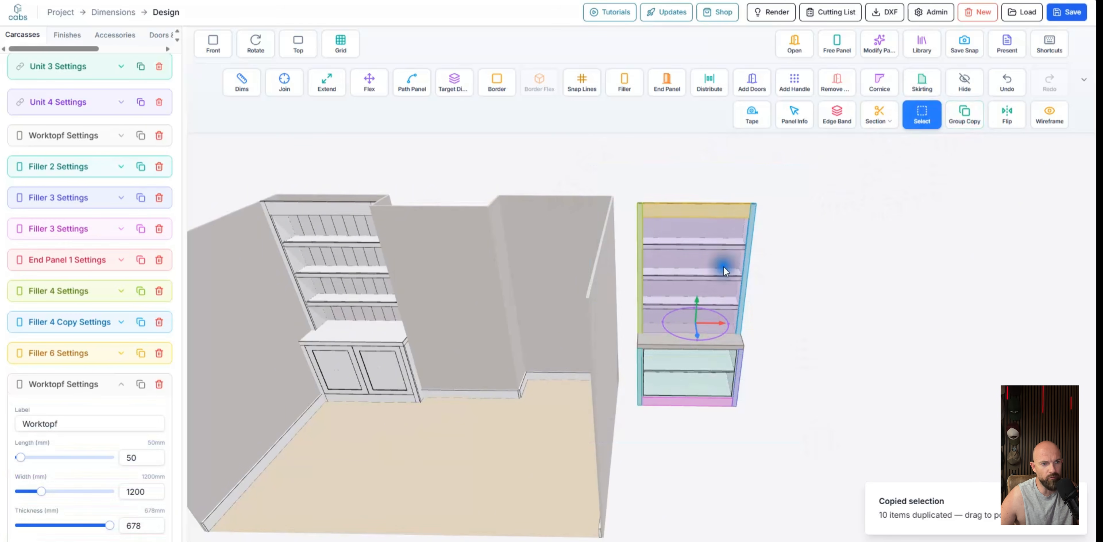
pyautogui.moveTo(718, 324); pyautogui.dragTo(589, 321)
pyautogui.scroll(5, 593, 286)
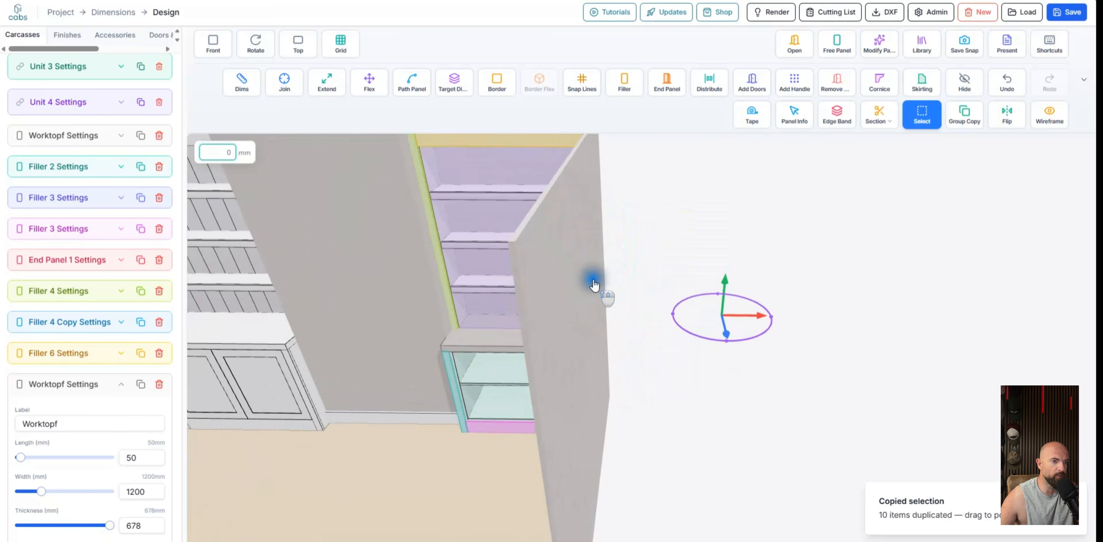
pyautogui.moveTo(593, 282); pyautogui.dragTo(626, 345, button='middle')
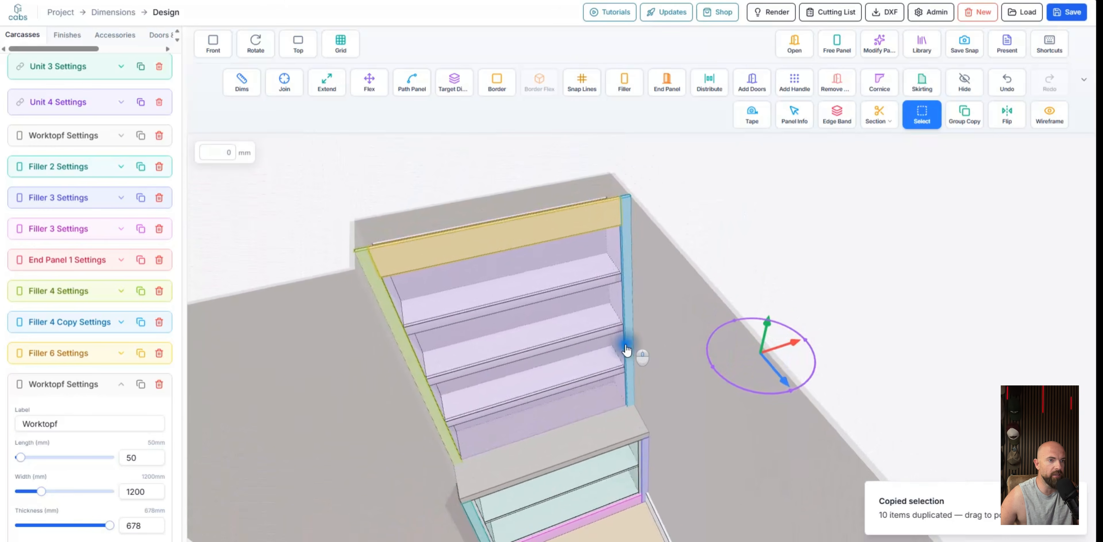
pyautogui.click(787, 346)
pyautogui.moveTo(789, 347); pyautogui.dragTo(791, 346)
pyautogui.moveTo(758, 256)
pyautogui.mouseDown(button='middle')
pyautogui.moveTo(573, 335)
pyautogui.moveTo(697, 382)
pyautogui.moveTo(680, 276)
pyautogui.moveTo(675, 283)
pyautogui.mouseUp(button='middle')
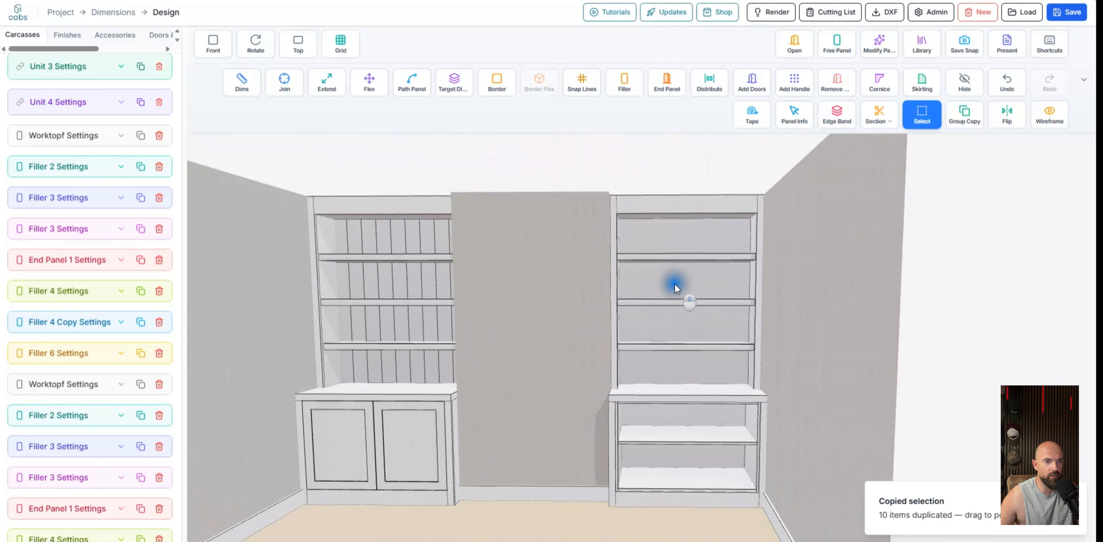
# Apply Tongue & Groove with a 120 mm board width to the back panel of the right alcove's shelving unit
pyautogui.click(887, 41)
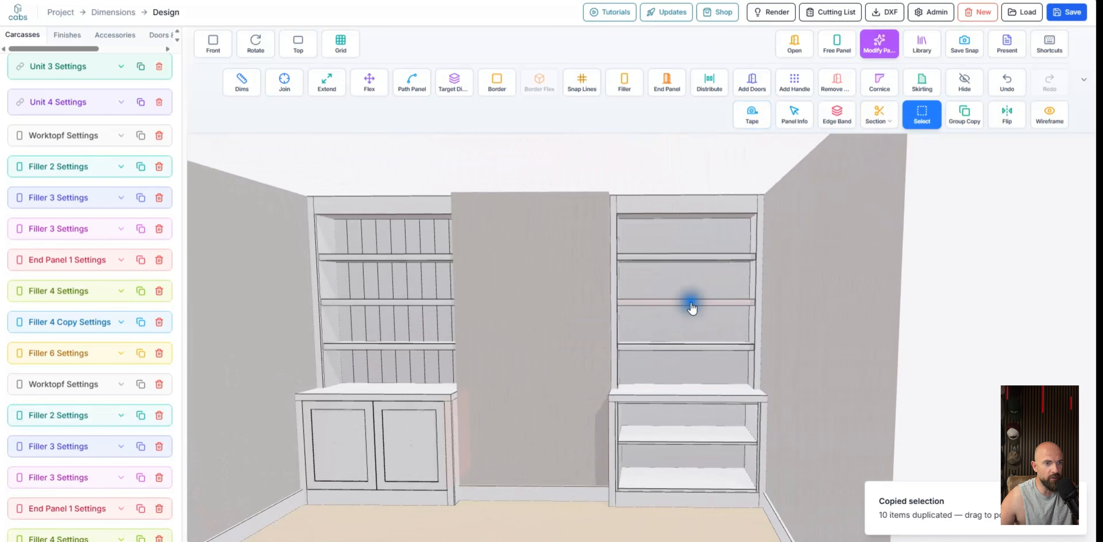
pyautogui.click(692, 286)
pyautogui.click(305, 208)
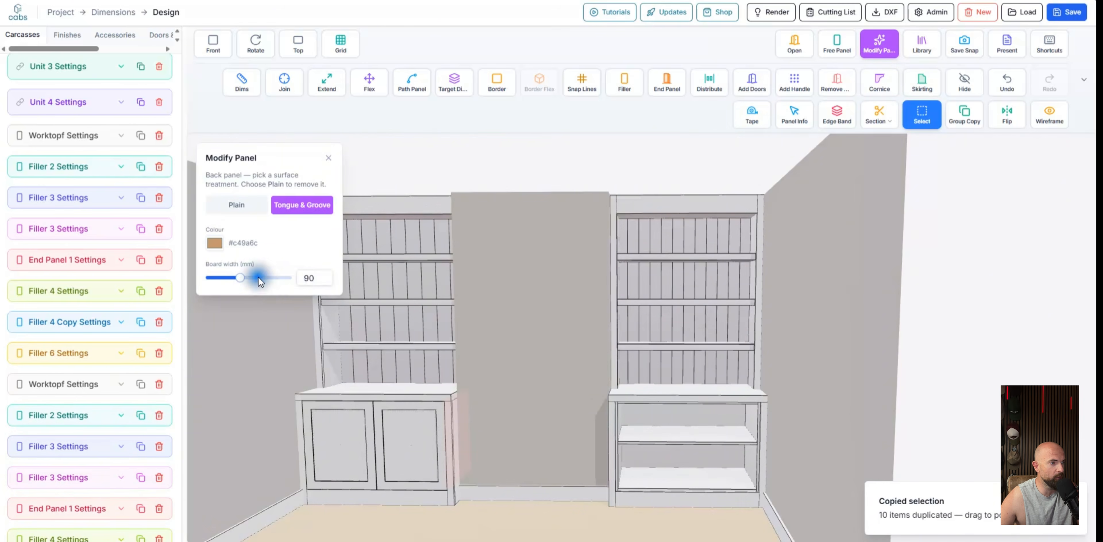
pyautogui.moveTo(245, 277); pyautogui.dragTo(257, 279)
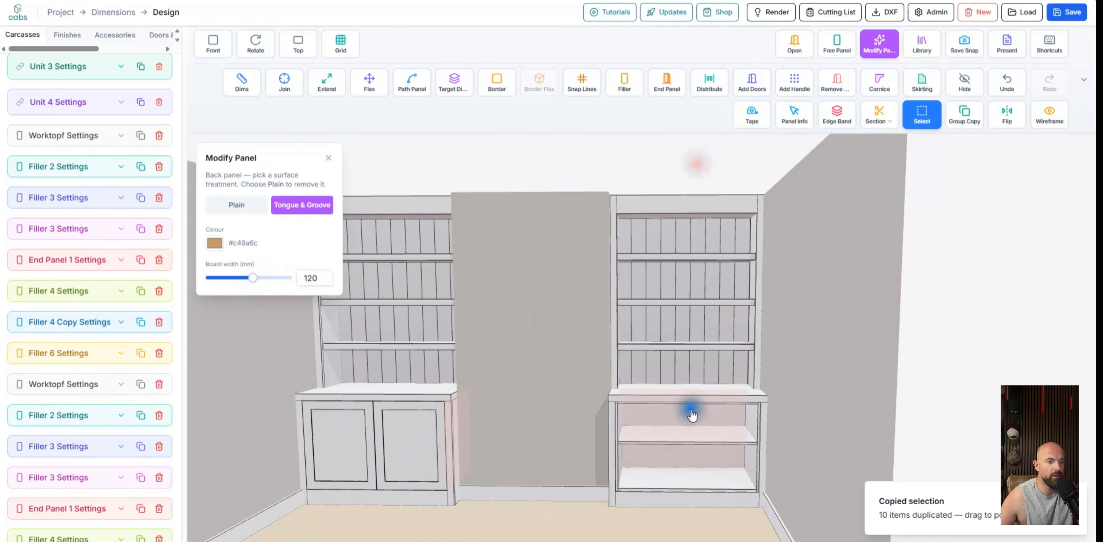
pyautogui.click(330, 158)
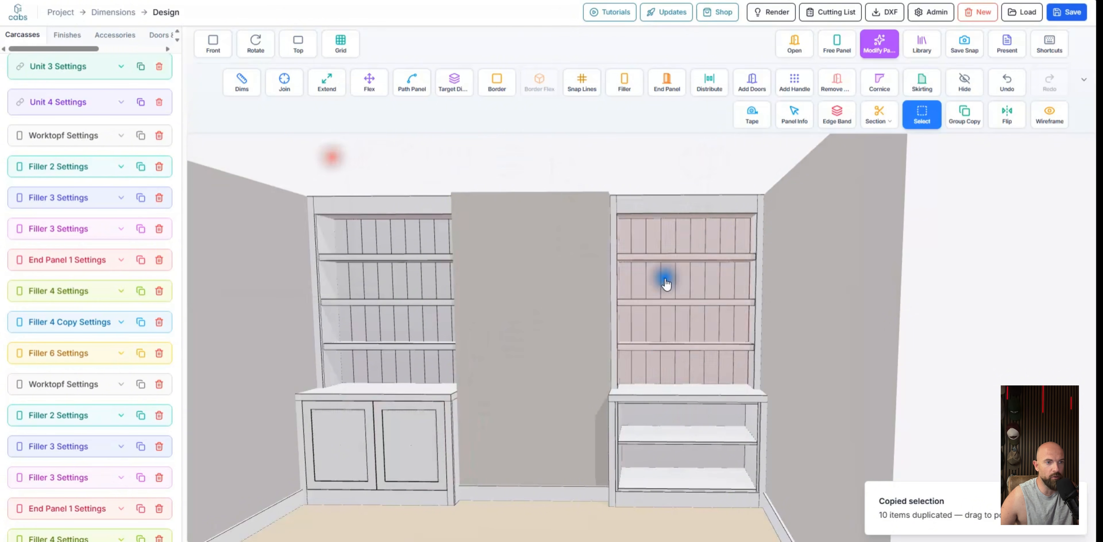
# Add doors to the low level unit in the right alcove
pyautogui.moveTo(660, 278); pyautogui.dragTo(674, 308)
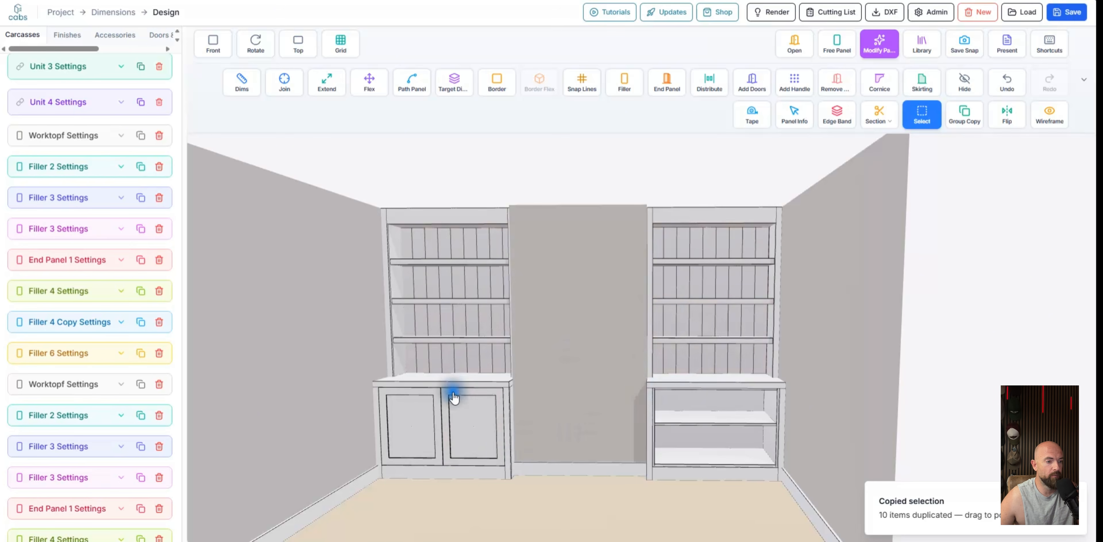
pyautogui.click(752, 81)
pyautogui.click(719, 434)
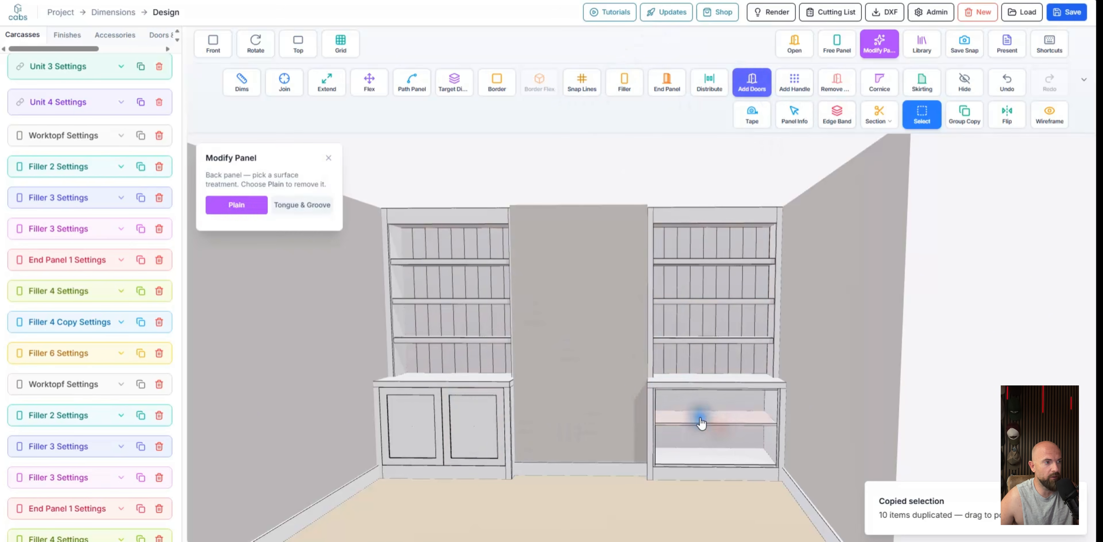
pyautogui.click(328, 160)
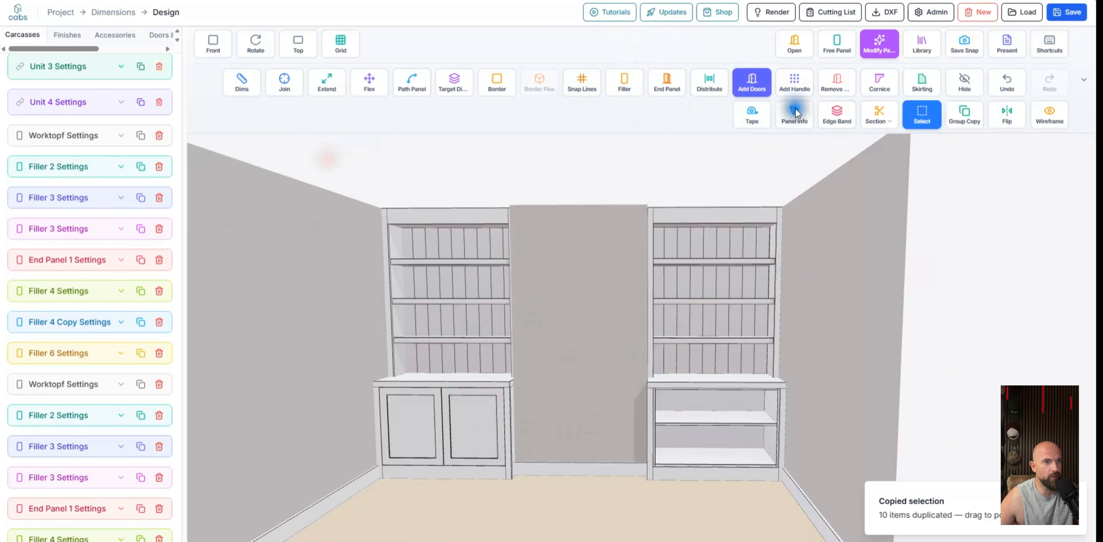
pyautogui.click(707, 439)
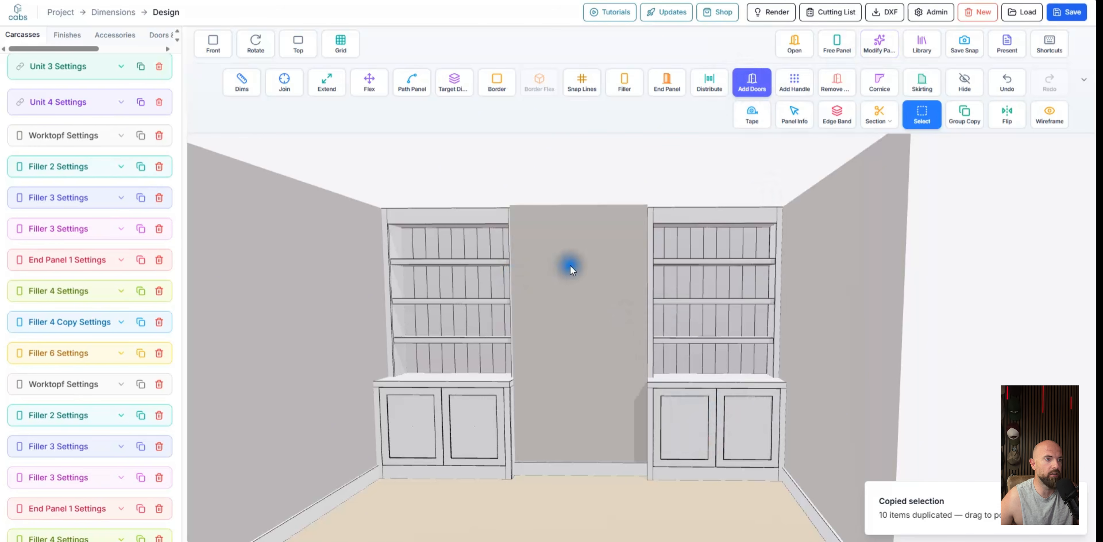
# Hide all walls in the 3D view to expose the sides of both alcove cabinets
pyautogui.moveTo(570, 253); pyautogui.dragTo(574, 248)
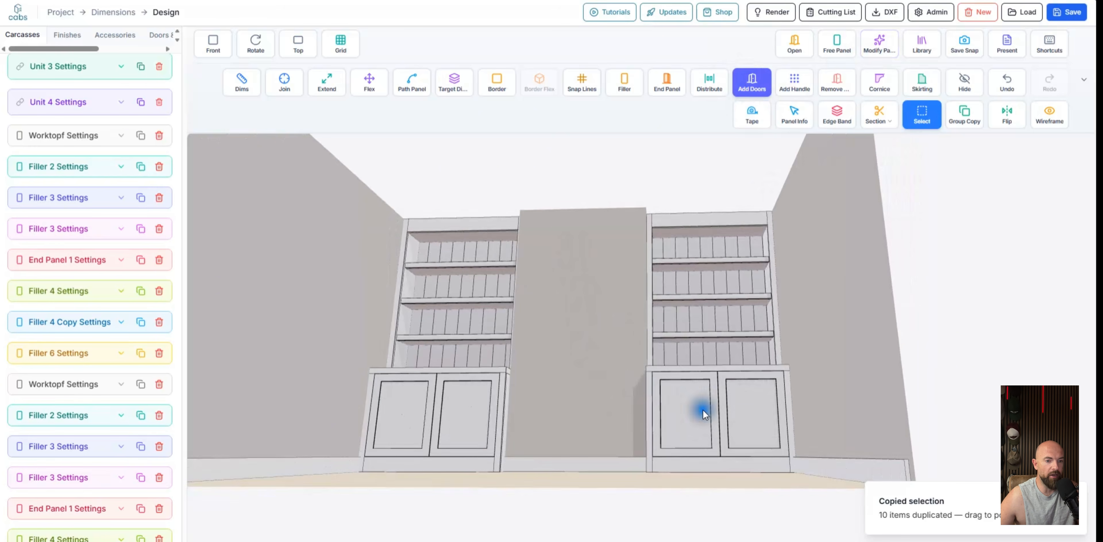
pyautogui.moveTo(803, 443); pyautogui.dragTo(805, 274)
pyautogui.click(805, 269)
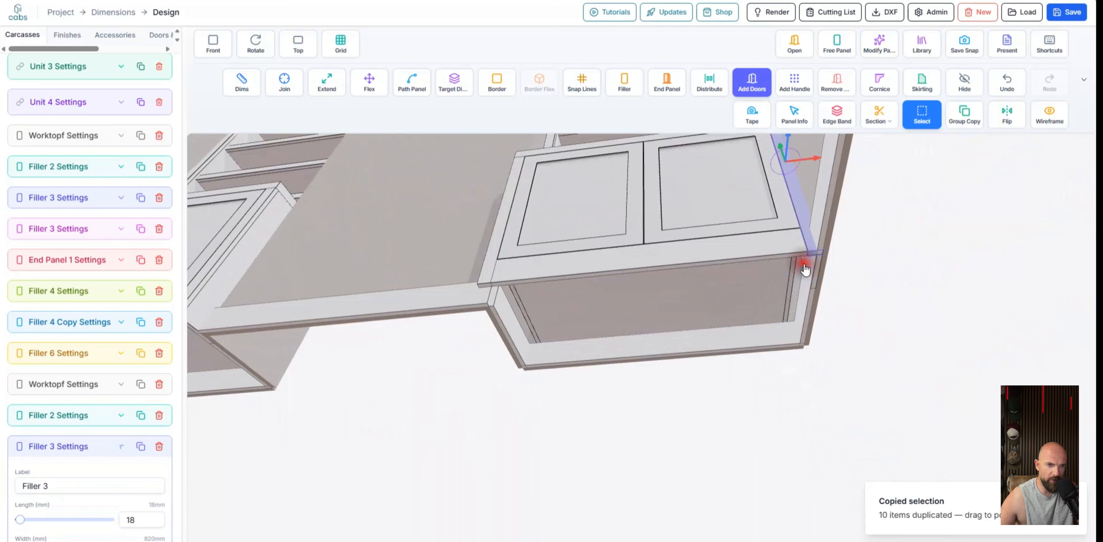
pyautogui.scroll(5, 804, 269)
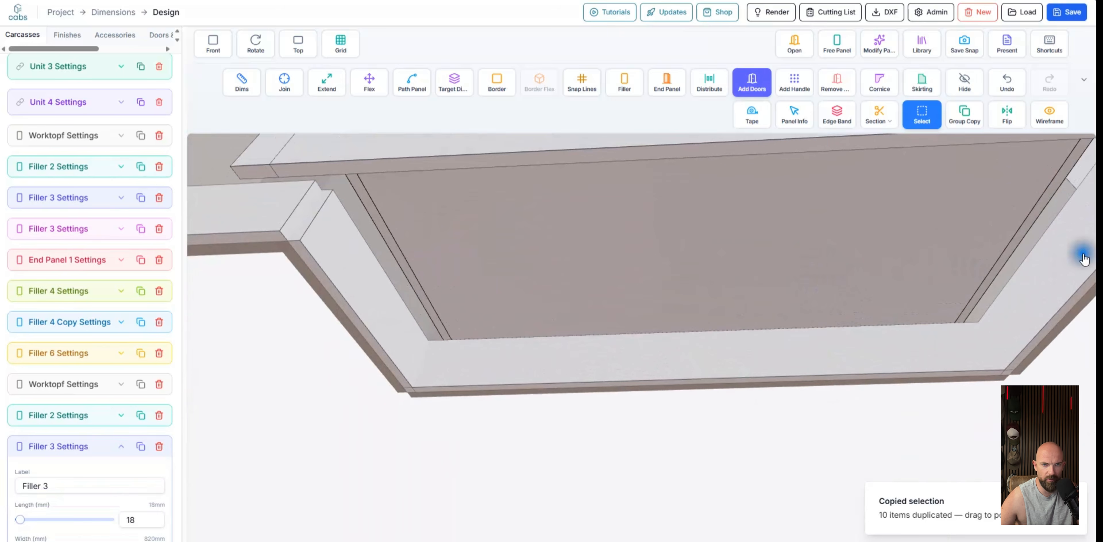
pyautogui.scroll(-5, 1069, 202)
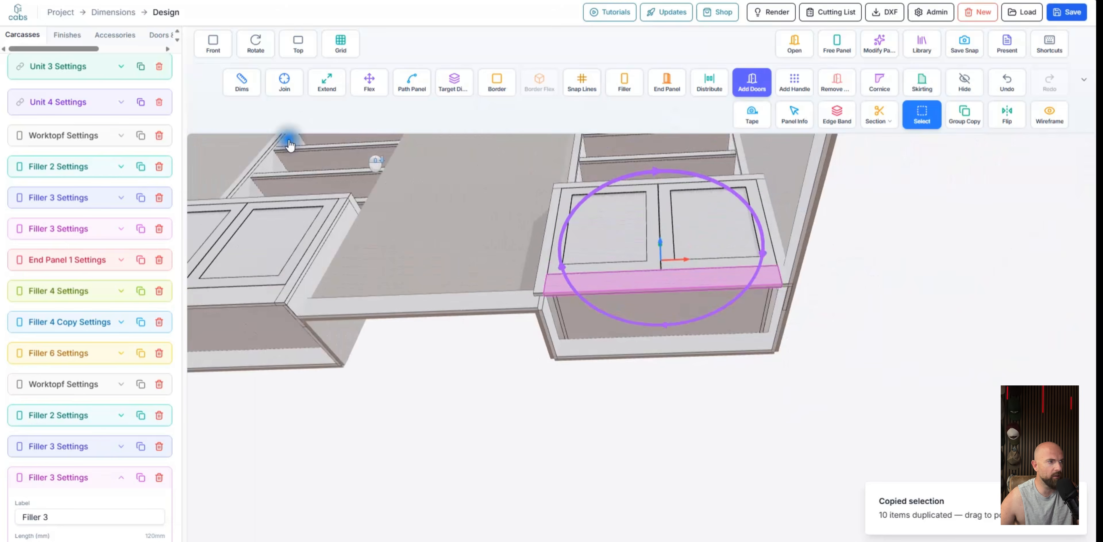
pyautogui.scroll(10, 86, 77)
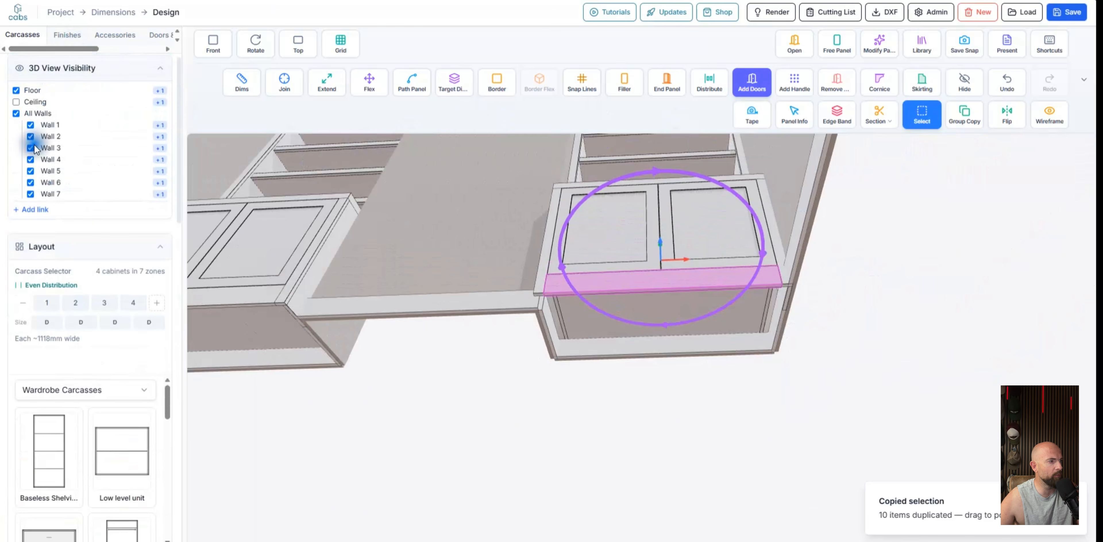
pyautogui.click(21, 113)
pyautogui.moveTo(729, 256); pyautogui.dragTo(693, 303)
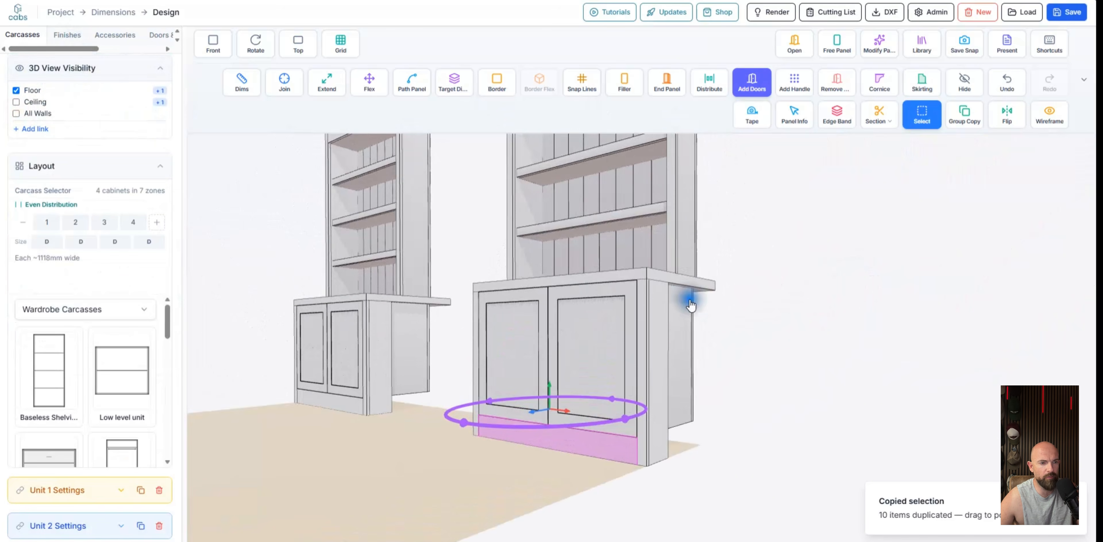
pyautogui.click(668, 313)
pyautogui.moveTo(667, 342); pyautogui.dragTo(626, 383)
pyautogui.scroll(5, 675, 373)
pyautogui.click(412, 425)
pyautogui.moveTo(417, 431); pyautogui.dragTo(497, 413)
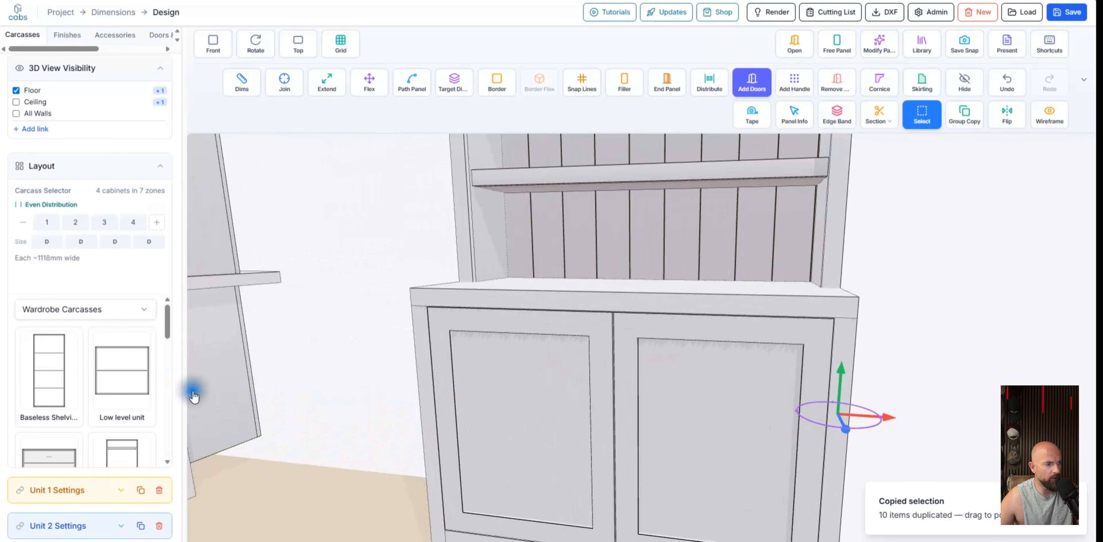
pyautogui.click(107, 161)
pyautogui.scroll(-6, 115, 260)
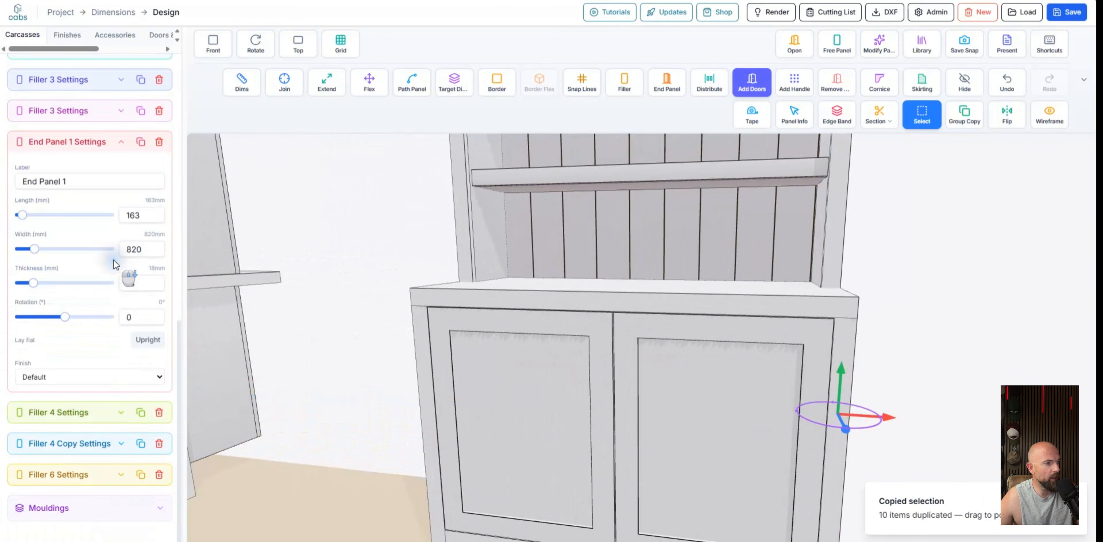
pyautogui.click(144, 142)
pyautogui.hotkey('ctrl', 'z')
# Move the right alcove cabinet's end panel across to the chimney-breast side of its low level unit
pyautogui.moveTo(753, 364); pyautogui.dragTo(707, 362)
pyautogui.click(734, 312)
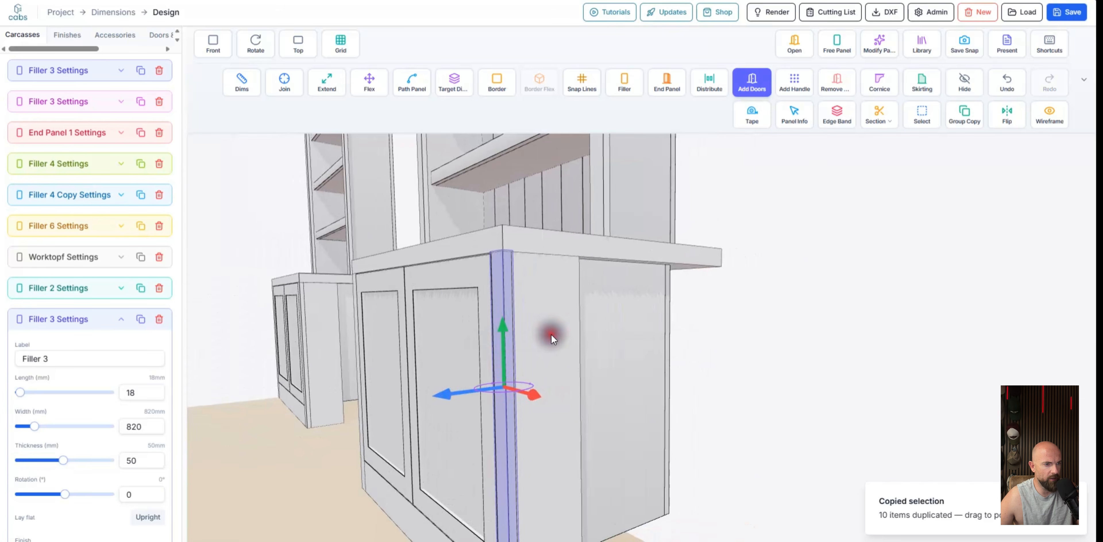
pyautogui.click(556, 388)
pyautogui.moveTo(548, 379); pyautogui.dragTo(599, 383)
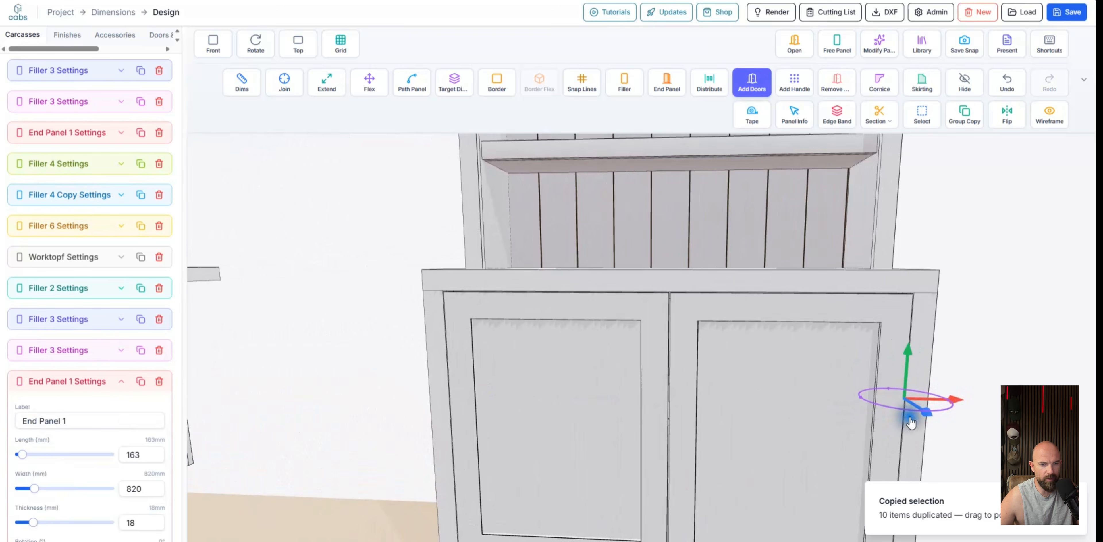
pyautogui.moveTo(948, 401); pyautogui.dragTo(482, 394)
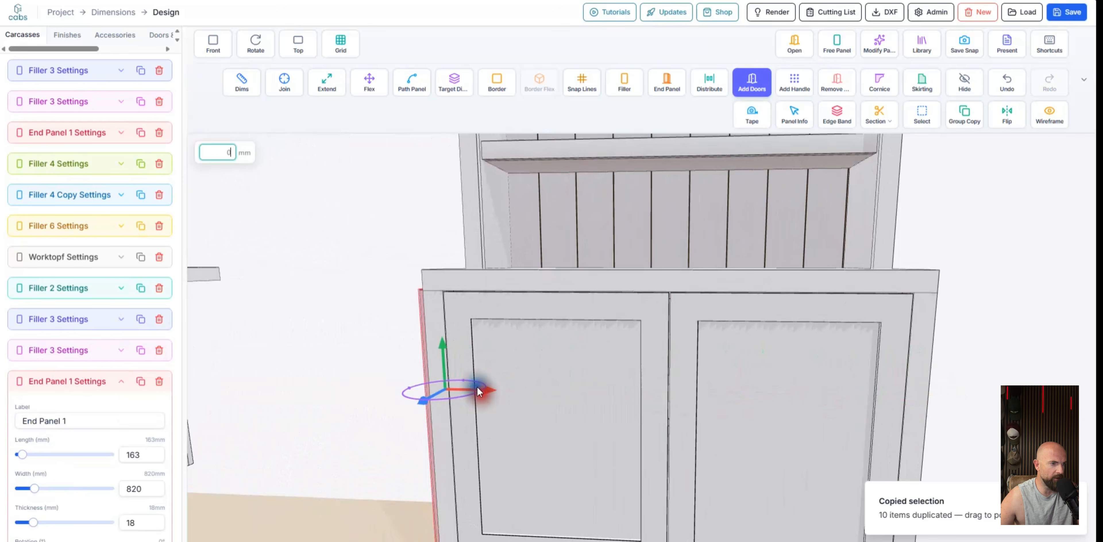
pyautogui.moveTo(413, 355); pyautogui.dragTo(487, 369)
pyautogui.moveTo(623, 432); pyautogui.dragTo(632, 431)
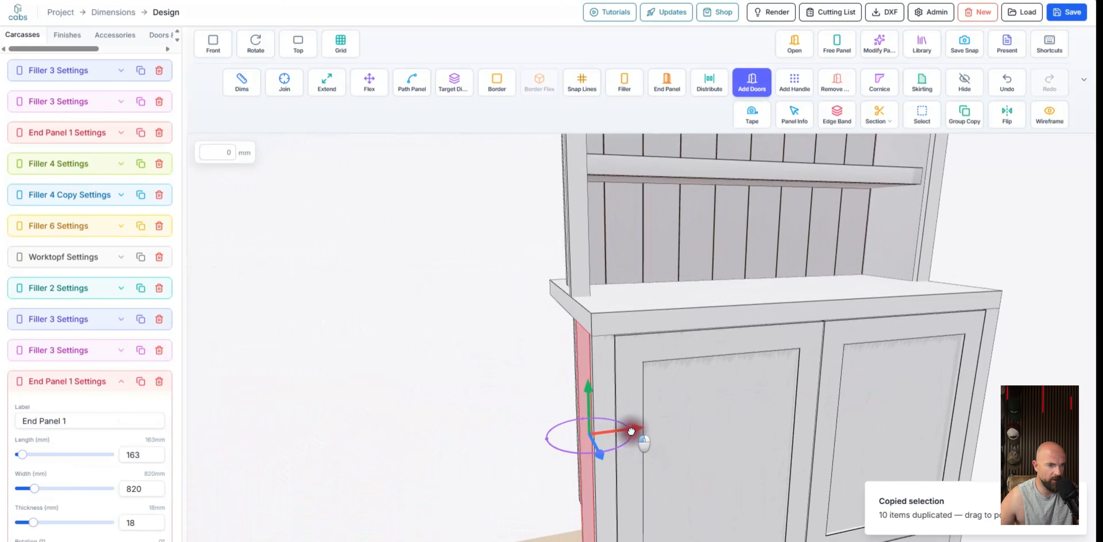
pyautogui.click(631, 431)
# Show all walls in the 3D view again, with both alcove cabinets in view
pyautogui.click(401, 277)
pyautogui.scroll(-5, 601, 355)
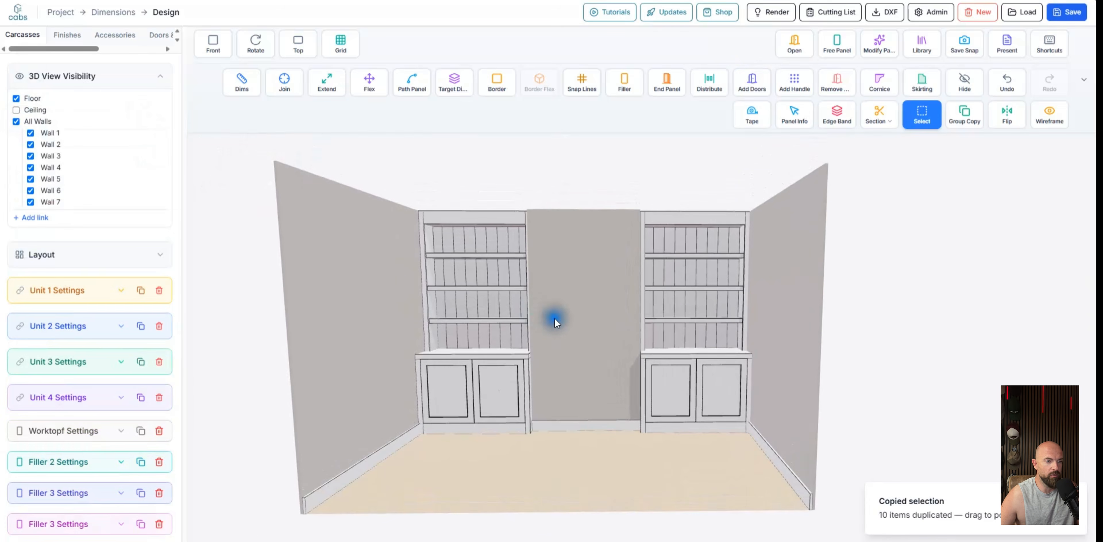
pyautogui.scroll(5, 564, 321)
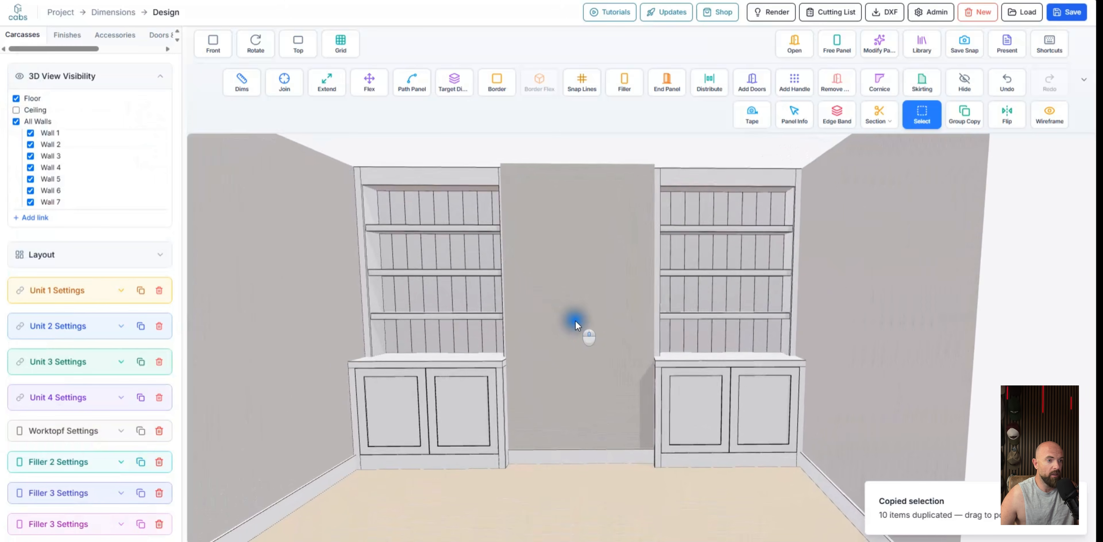
pyautogui.moveTo(576, 321); pyautogui.dragTo(583, 323, button='middle')
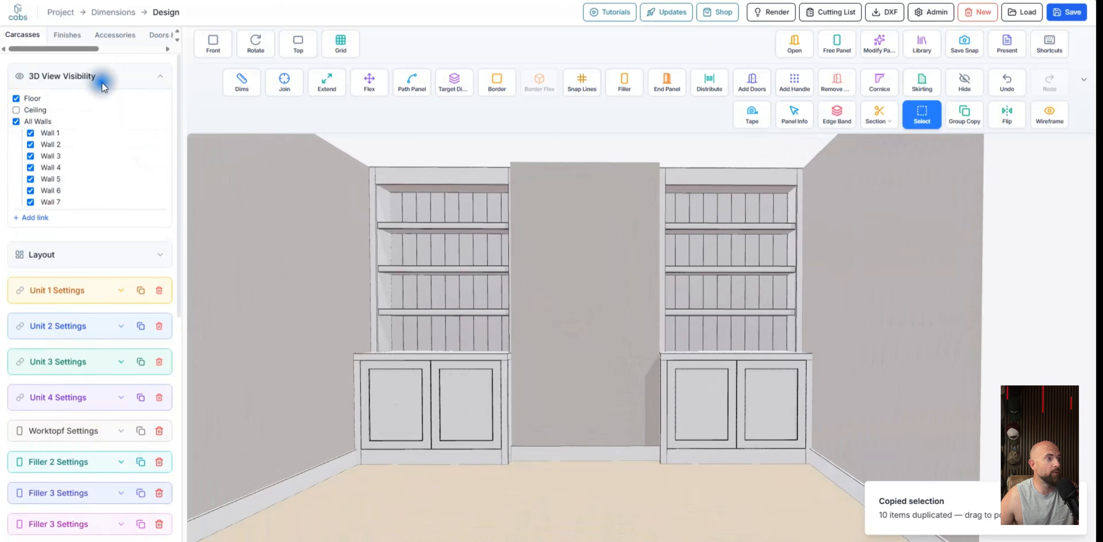
# Apply the James White finish to all carcasses, doors and free panels
pyautogui.click(68, 34)
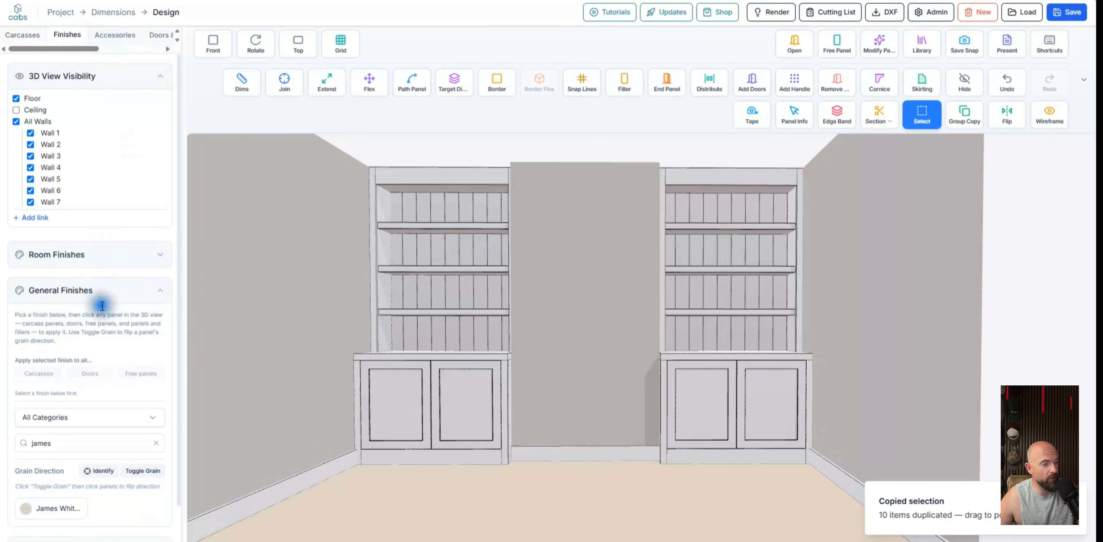
pyautogui.scroll(-1, 96, 338)
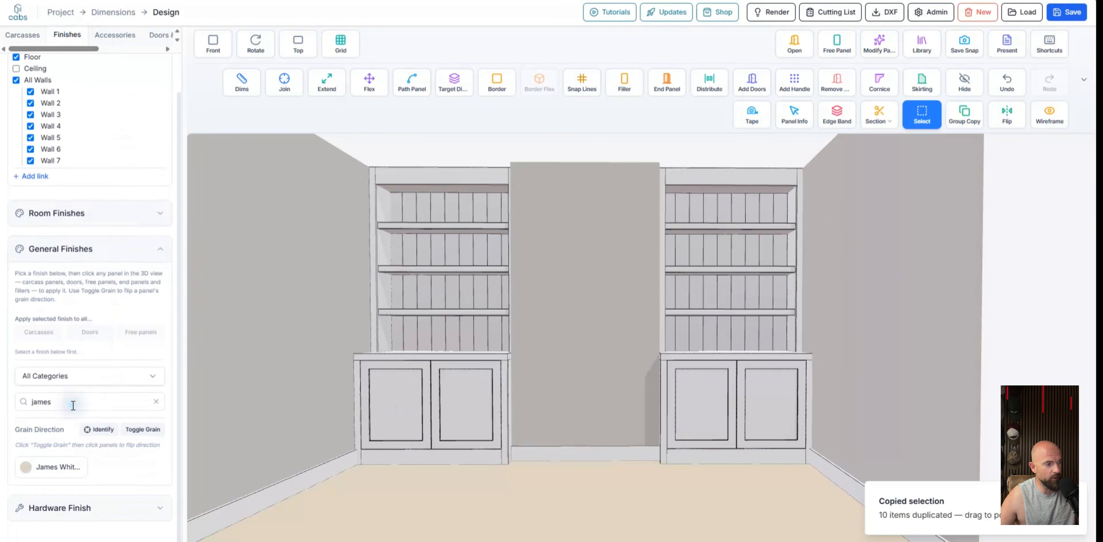
pyautogui.click(50, 466)
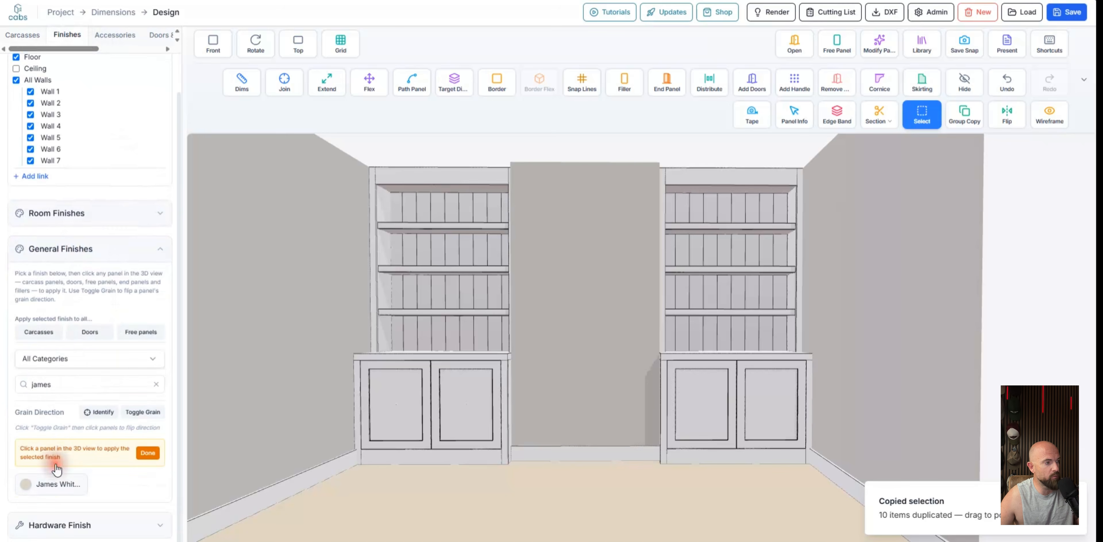
pyautogui.click(48, 331)
pyautogui.click(90, 331)
pyautogui.click(141, 332)
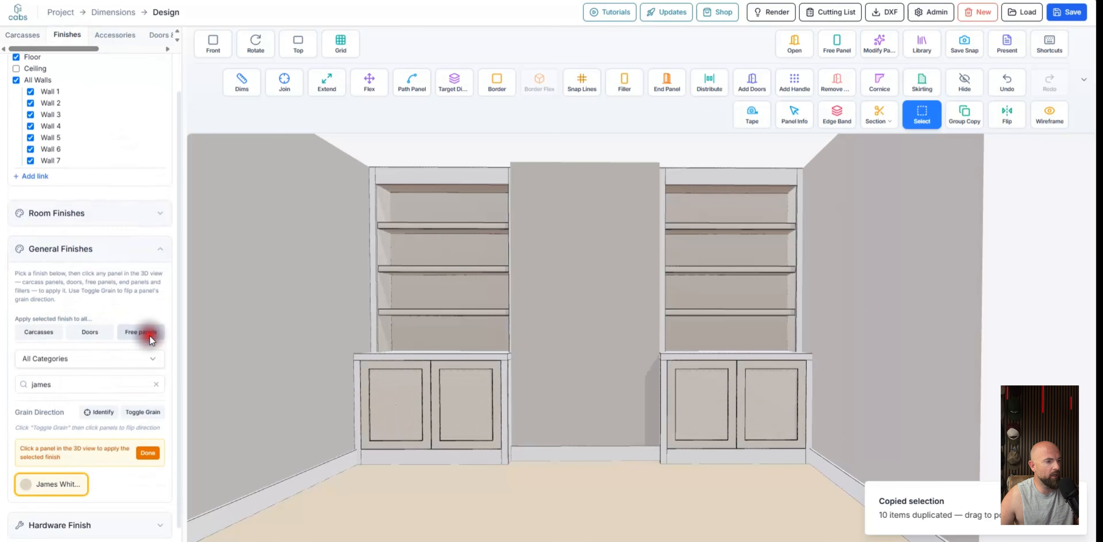
pyautogui.click(579, 350)
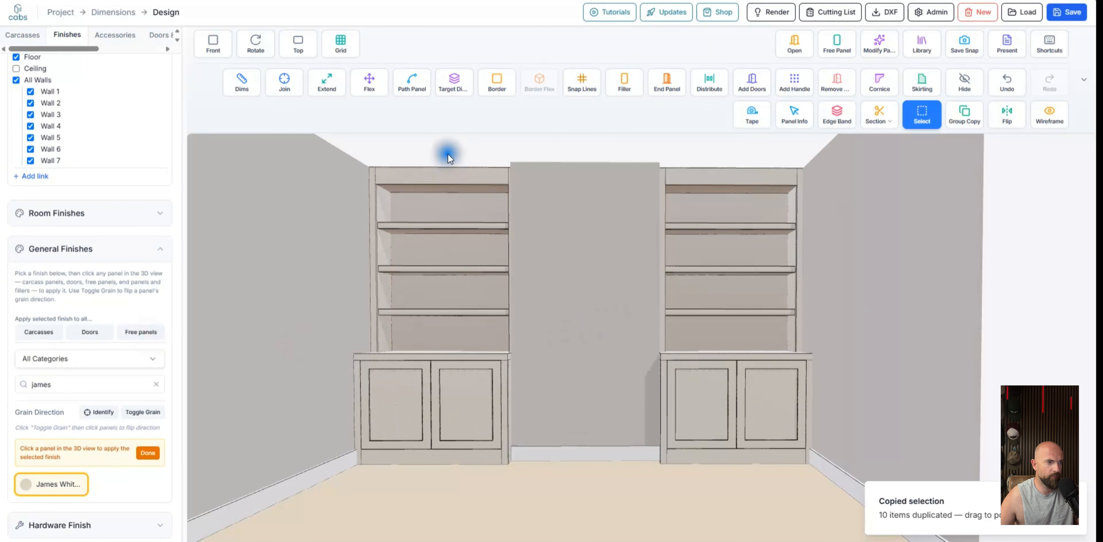
# Apply Tongue & Groove with a 120 mm board width to the back panel of the left alcove's shelving unit
pyautogui.click(879, 43)
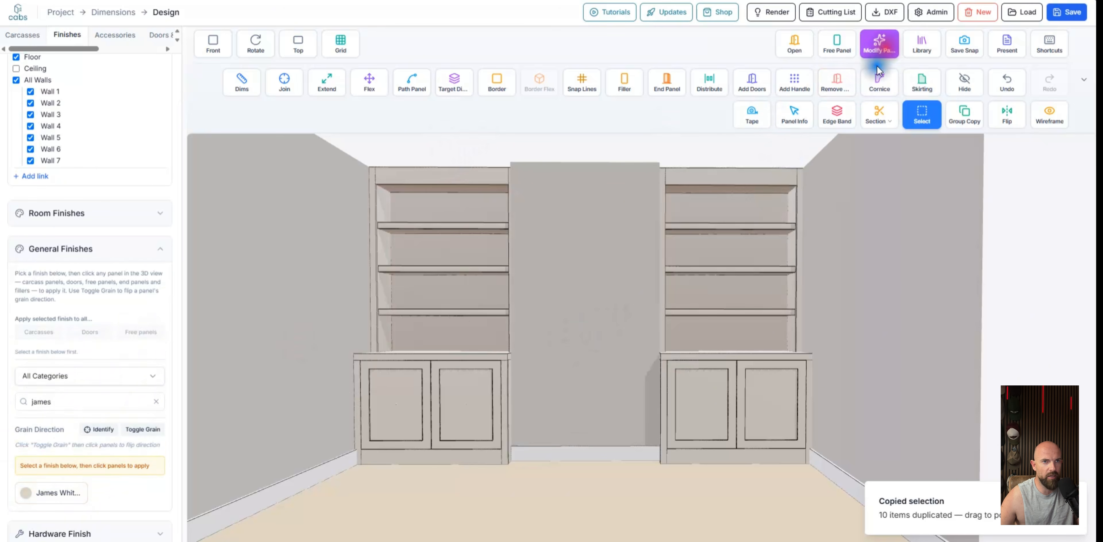
pyautogui.click(433, 216)
pyautogui.click(302, 204)
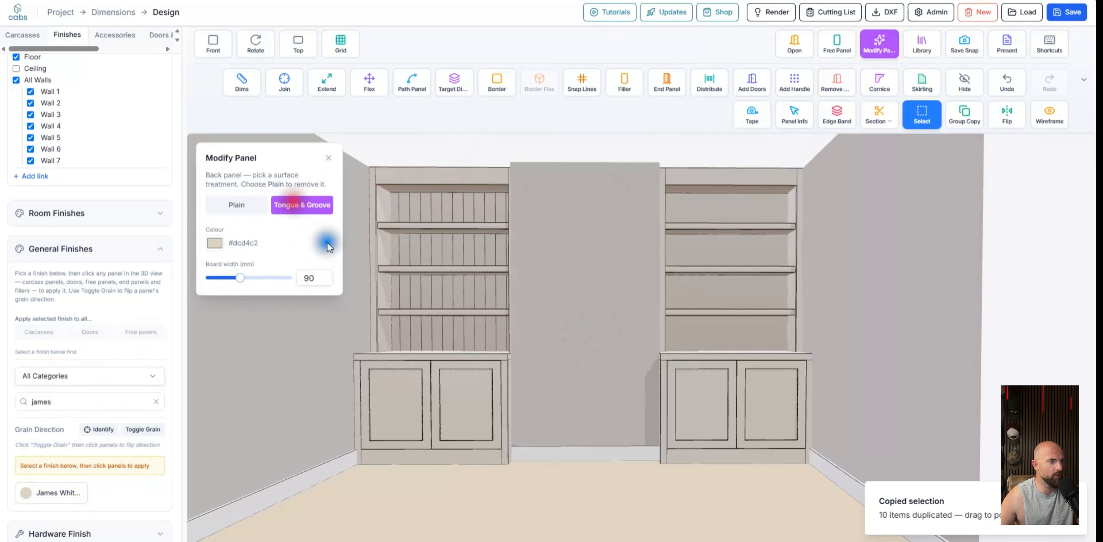
pyautogui.moveTo(240, 278); pyautogui.dragTo(258, 280)
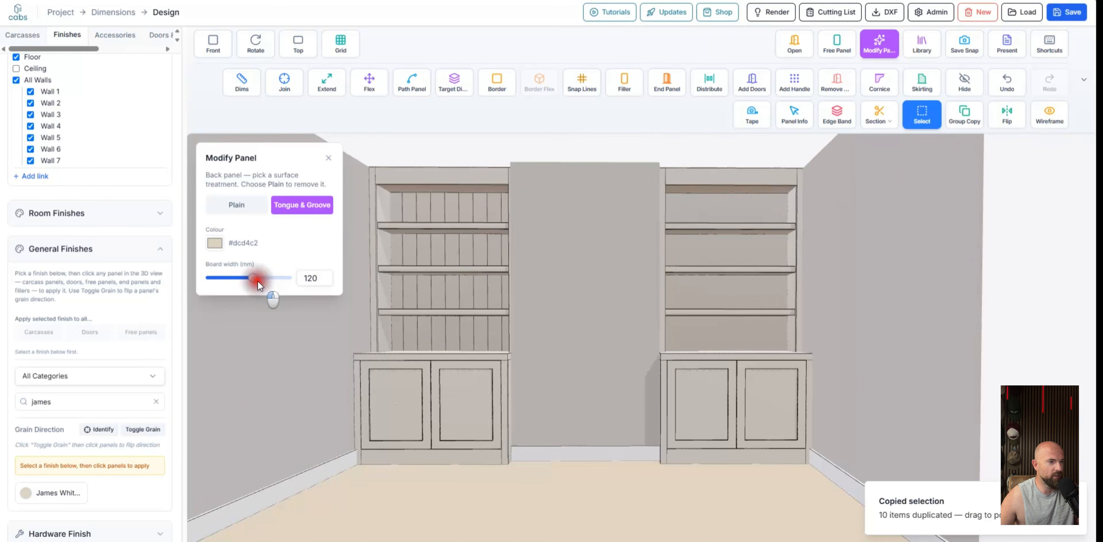
# Give the right alcove's shelving back panel the Tongue & Groove treatment with a 120 mm board width
pyautogui.click(724, 247)
pyautogui.click(302, 205)
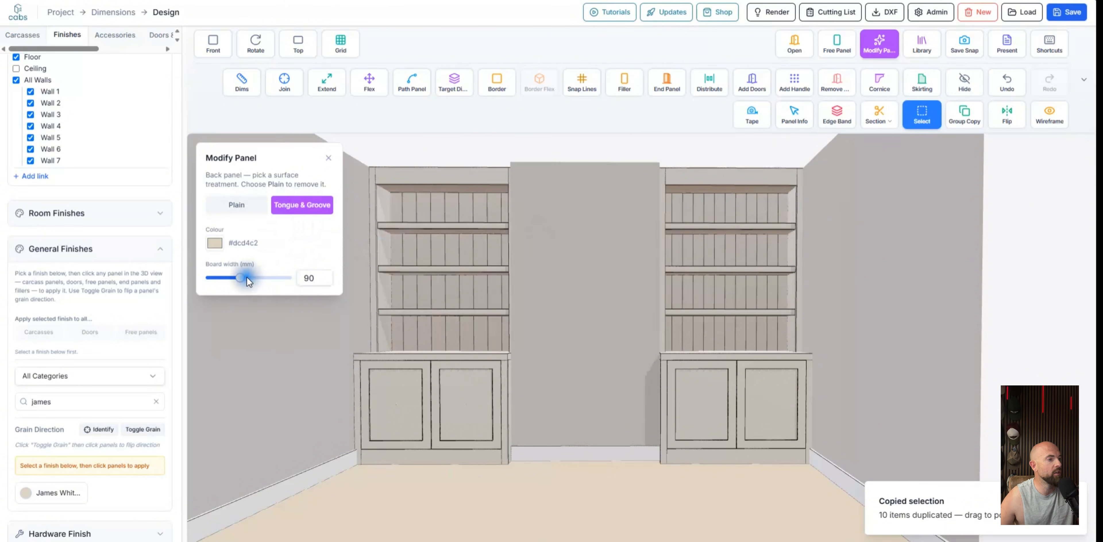
pyautogui.moveTo(246, 276); pyautogui.dragTo(258, 276)
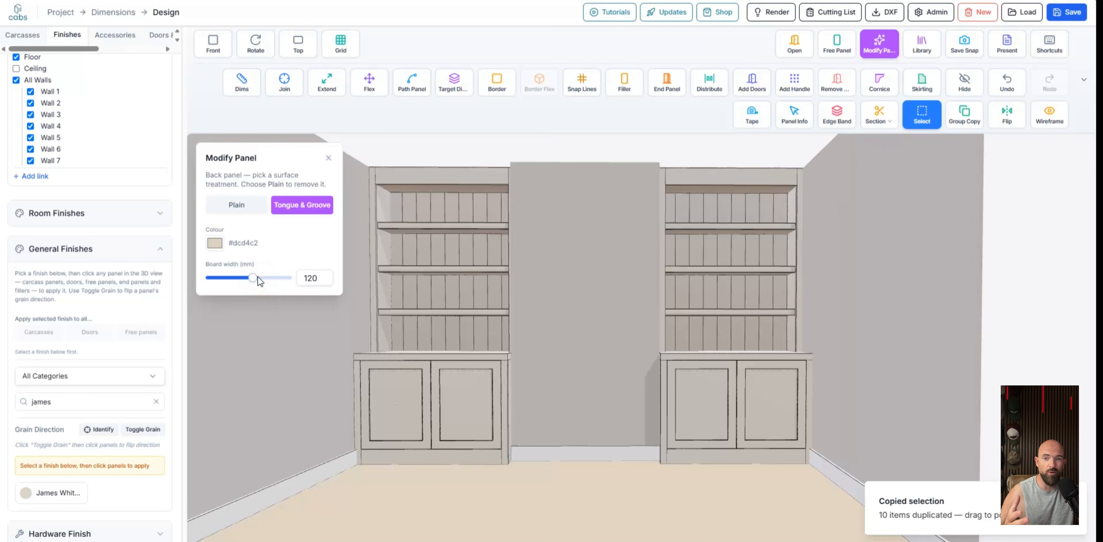
pyautogui.click(333, 157)
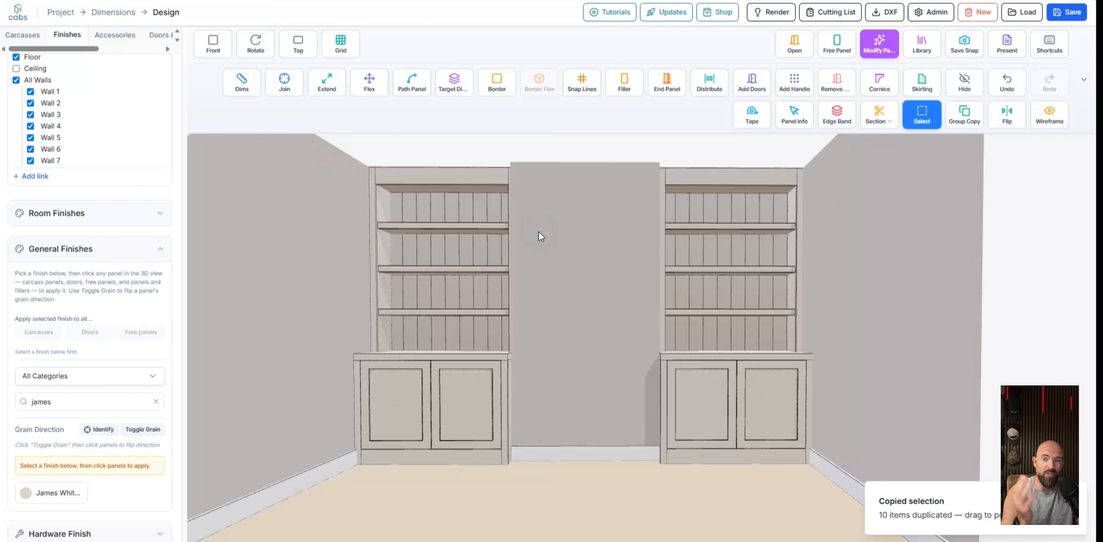
# Clear the finish search and apply the WG2 finish to the worktops of both alcove cabinets
pyautogui.scroll(-5, 539, 230)
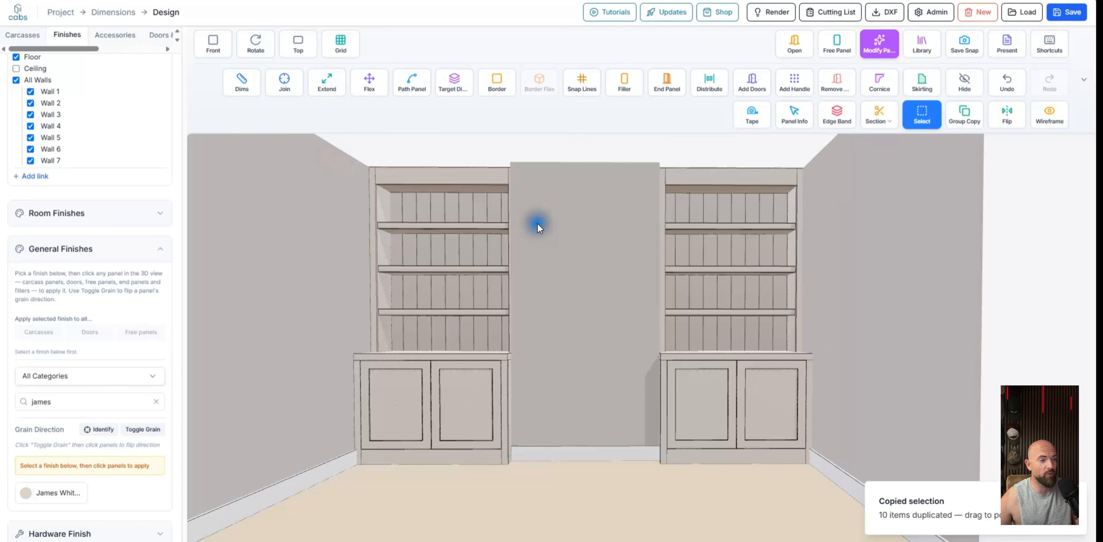
pyautogui.scroll(3, 550, 241)
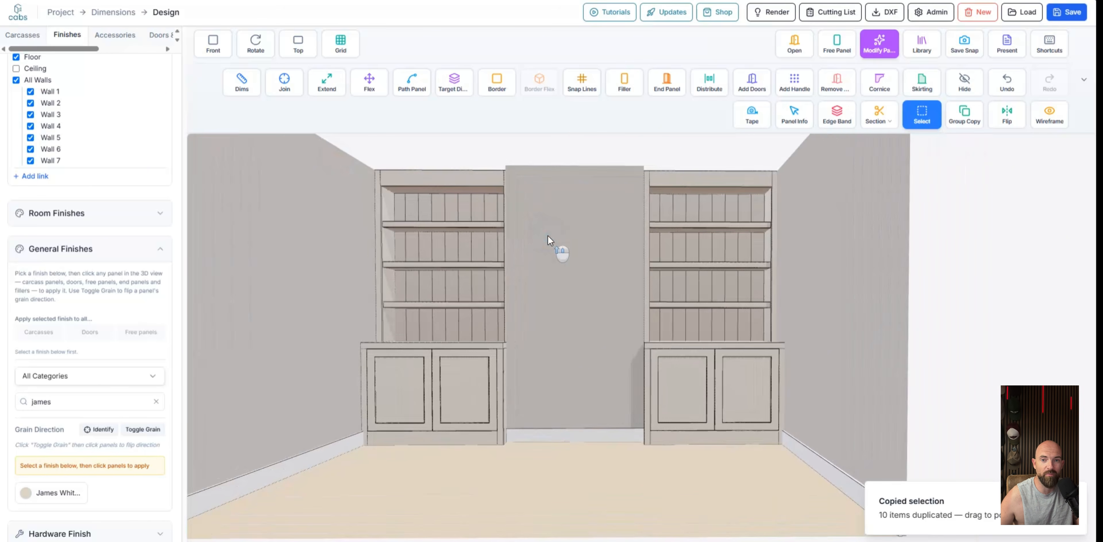
pyautogui.moveTo(555, 267); pyautogui.dragTo(557, 279, button='right')
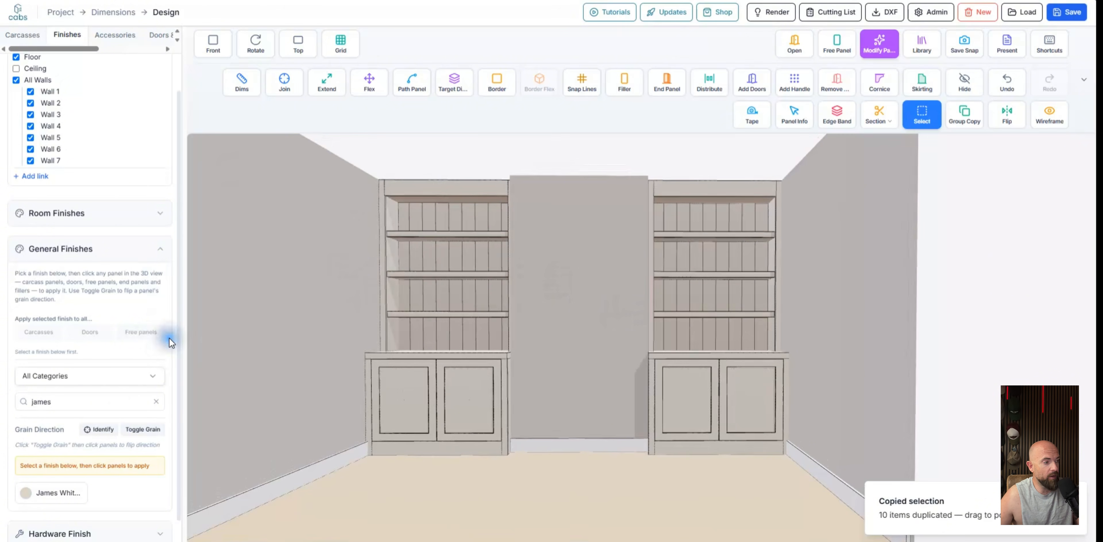
pyautogui.scroll(-1, 123, 433)
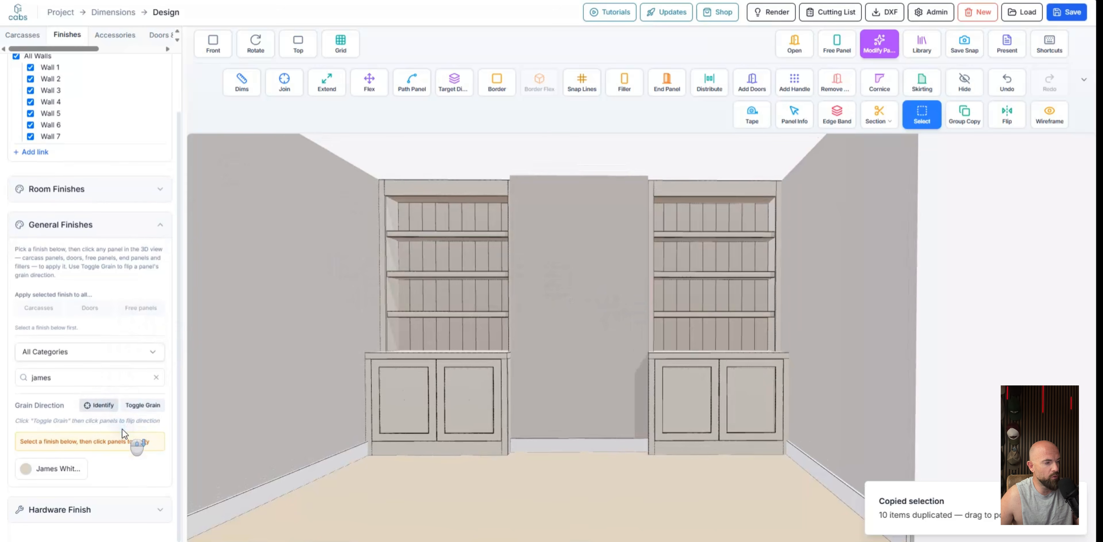
pyautogui.click(157, 375)
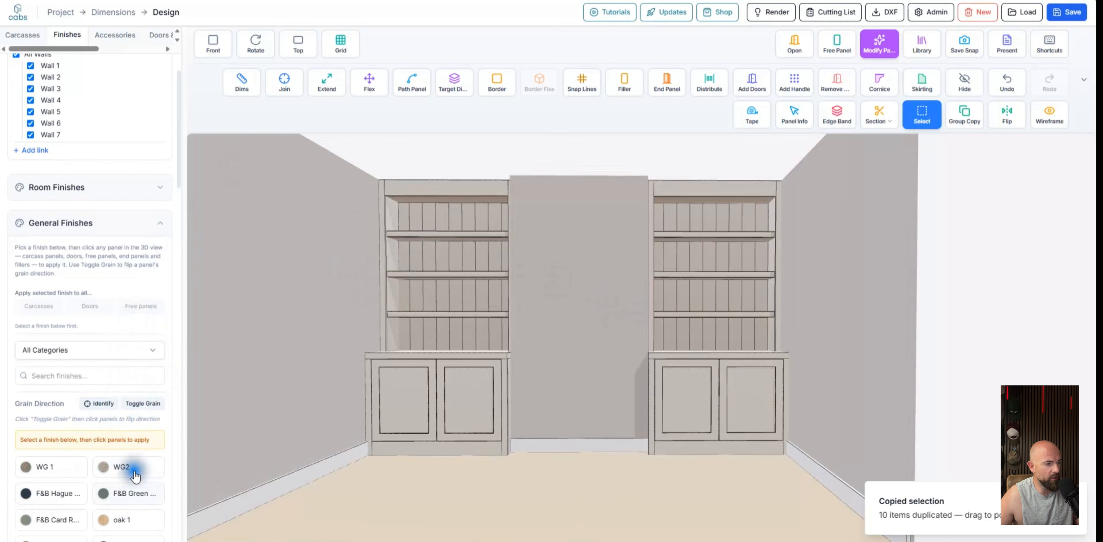
pyautogui.click(128, 460)
pyautogui.click(466, 356)
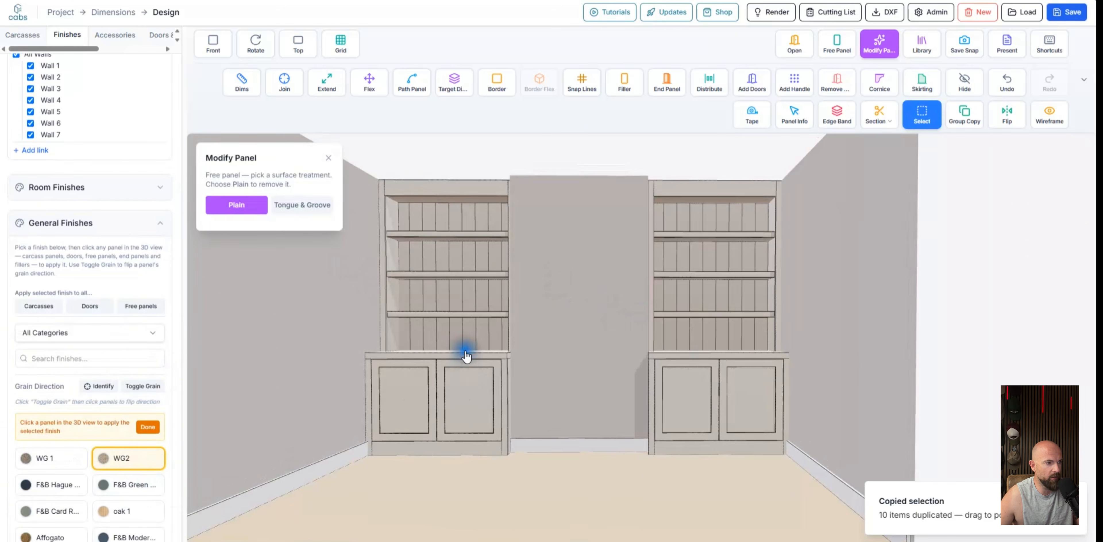
pyautogui.click(331, 153)
pyautogui.click(879, 43)
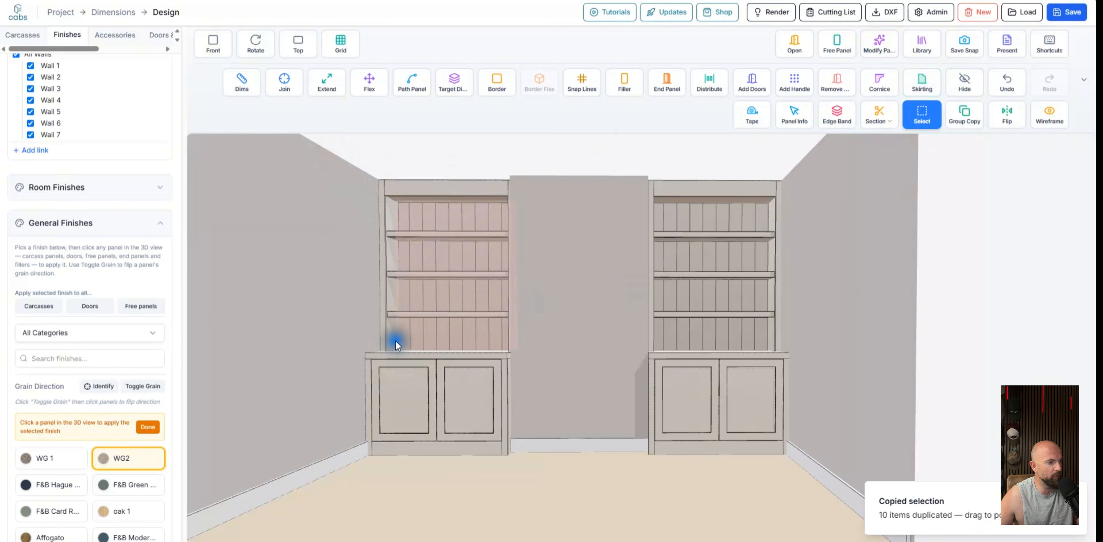
pyautogui.click(449, 355)
pyautogui.moveTo(692, 361); pyautogui.dragTo(557, 358)
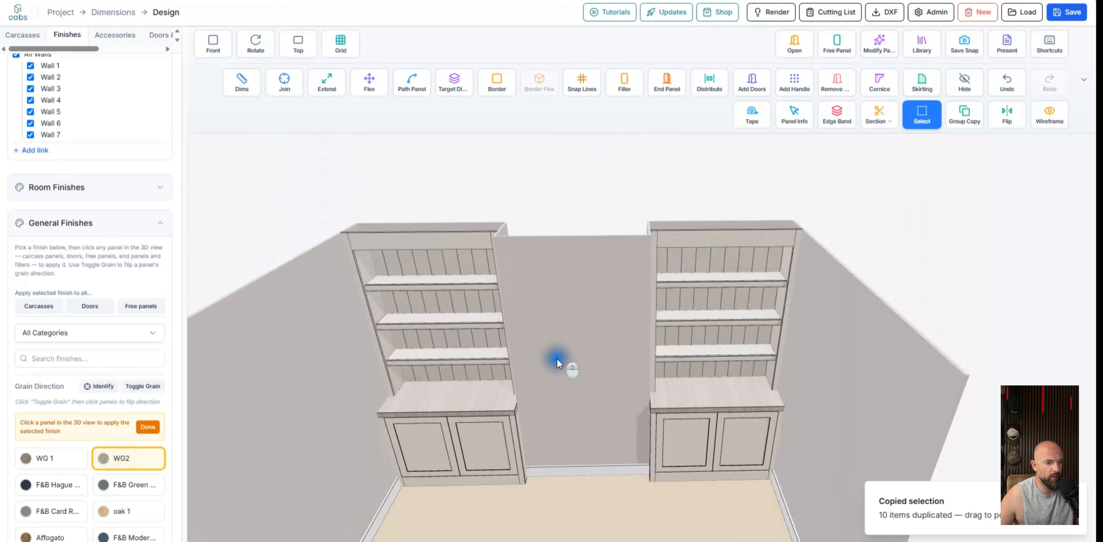
# Flip the grain direction of the lowest open shelf in the left alcove cabinet
pyautogui.click(142, 387)
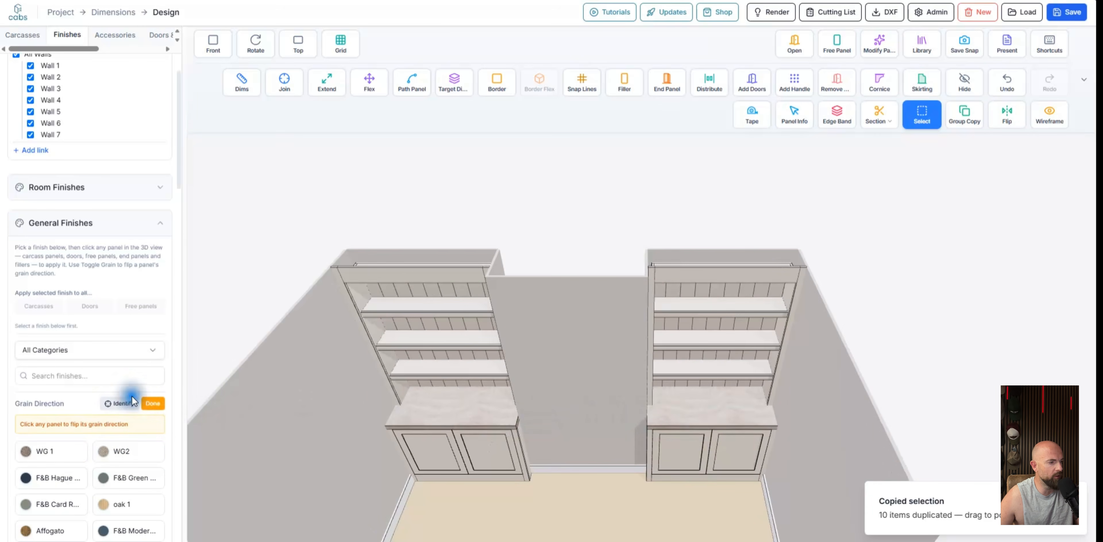
pyautogui.click(431, 368)
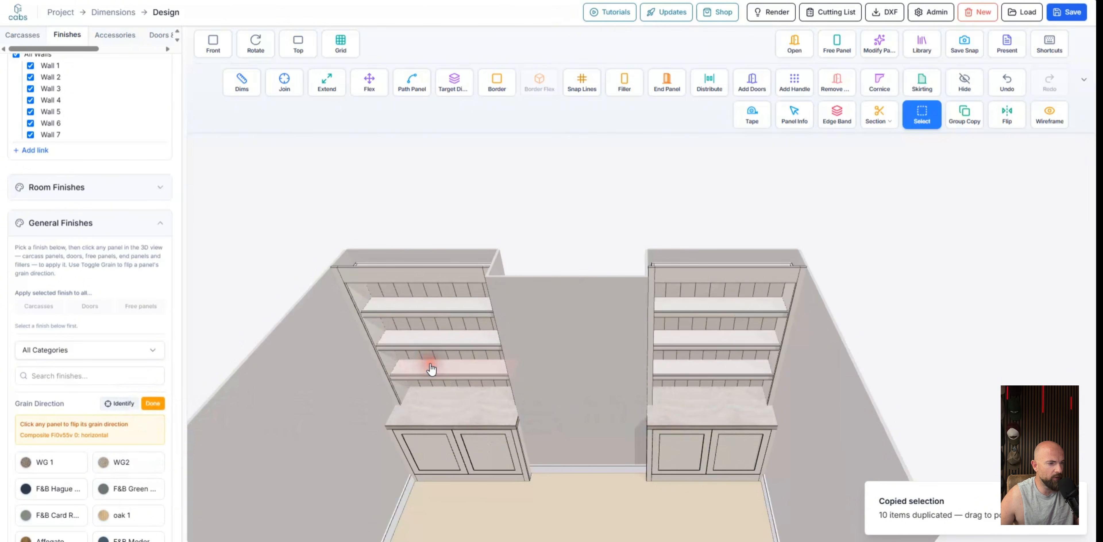
pyautogui.scroll(3, 431, 368)
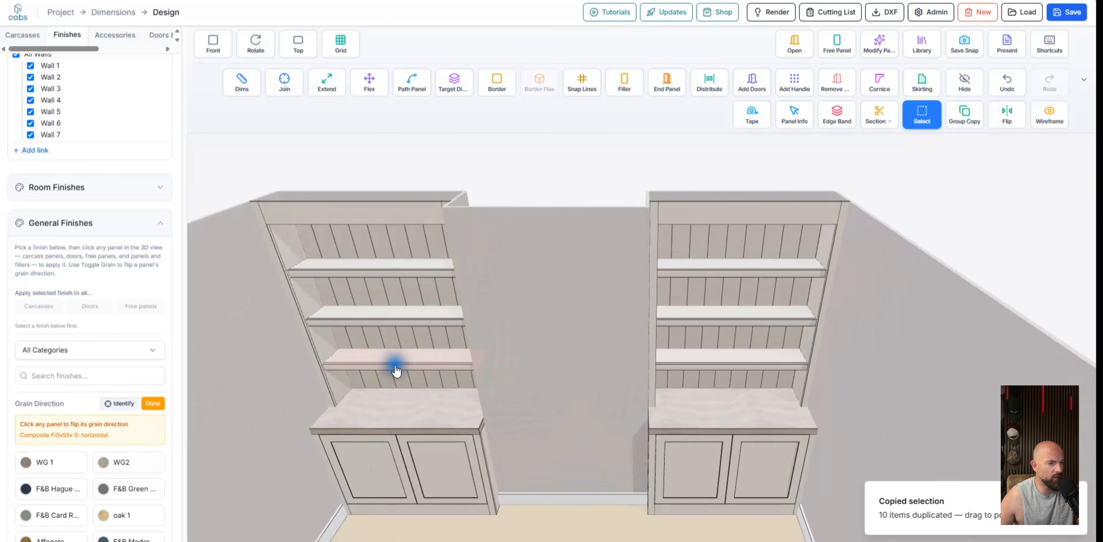
pyautogui.click(159, 403)
# Switch to the front view and examine both finished alcove cabinets up close
pyautogui.scroll(-3, 557, 342)
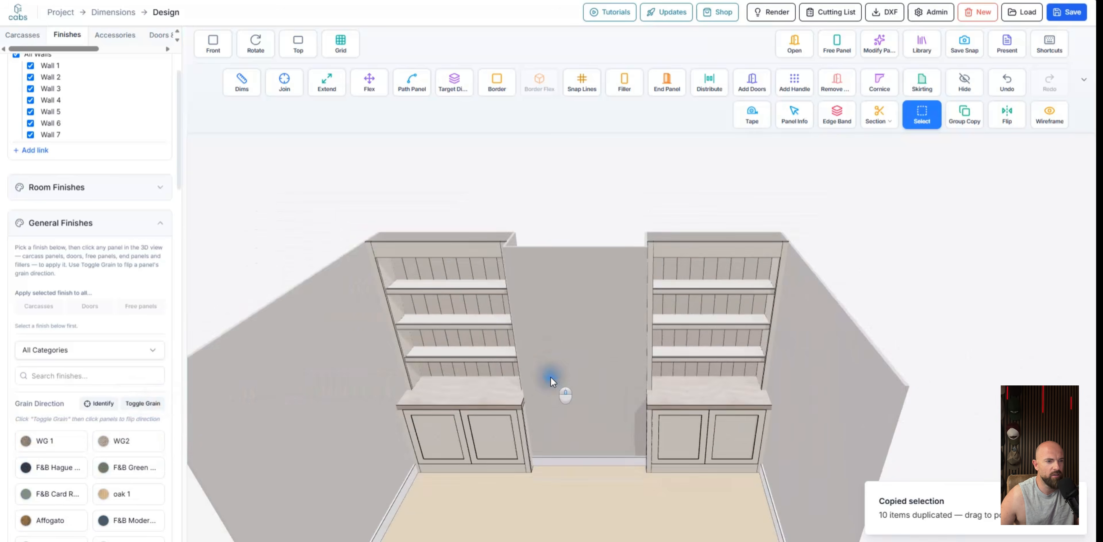
pyautogui.moveTo(551, 376); pyautogui.dragTo(555, 347)
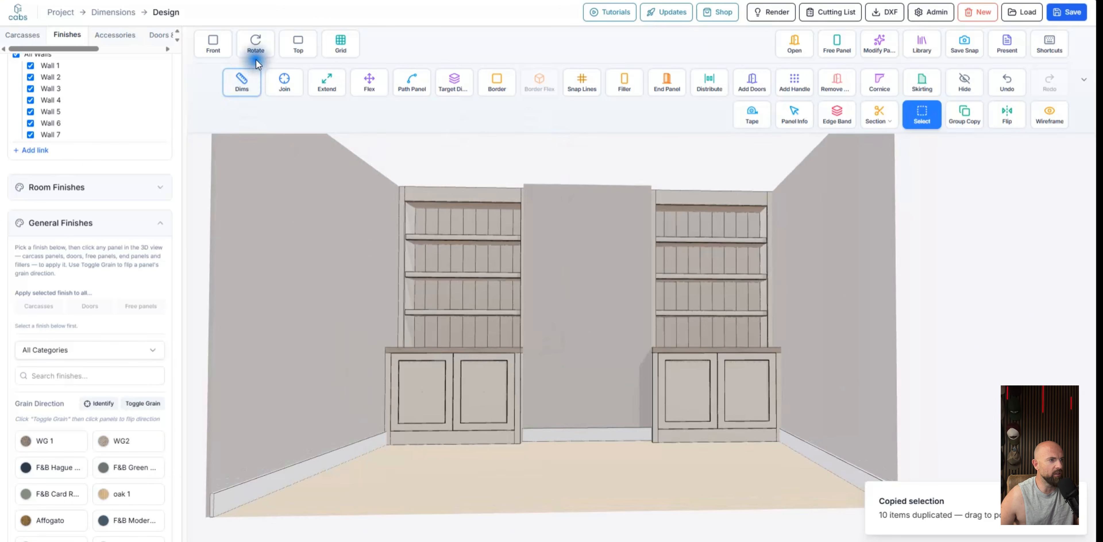
pyautogui.click(213, 43)
pyautogui.click(621, 391)
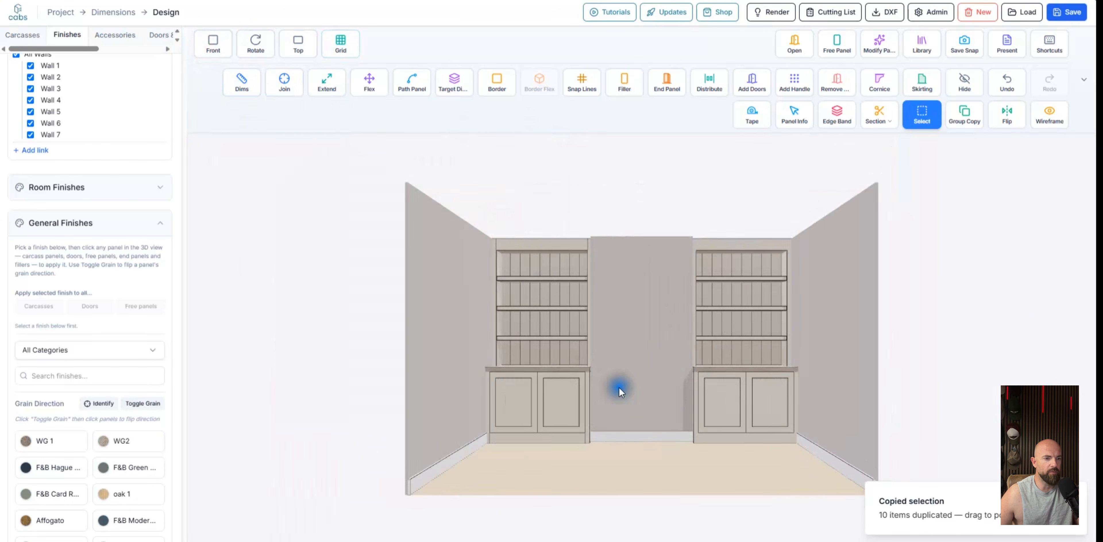
pyautogui.scroll(5, 660, 344)
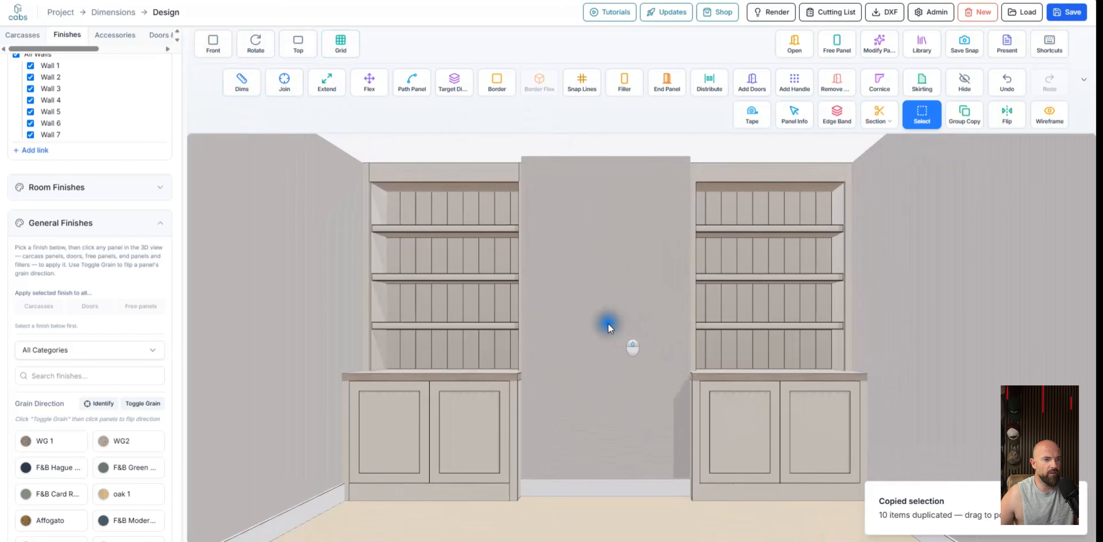
# Set the room's floor type to Wood in the room finishes
pyautogui.scroll(2, 608, 323)
pyautogui.click(87, 282)
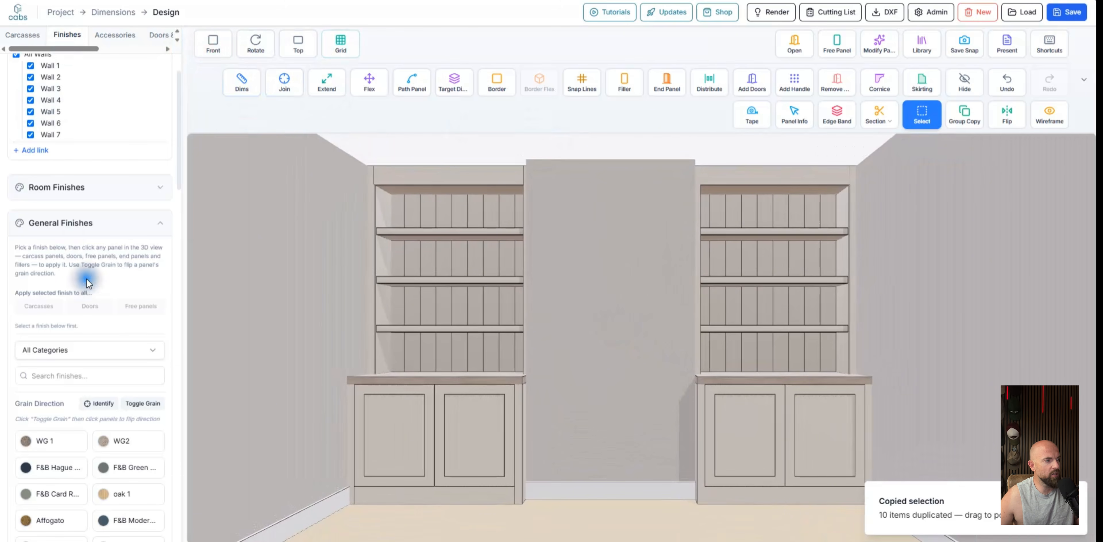
pyautogui.click(79, 221)
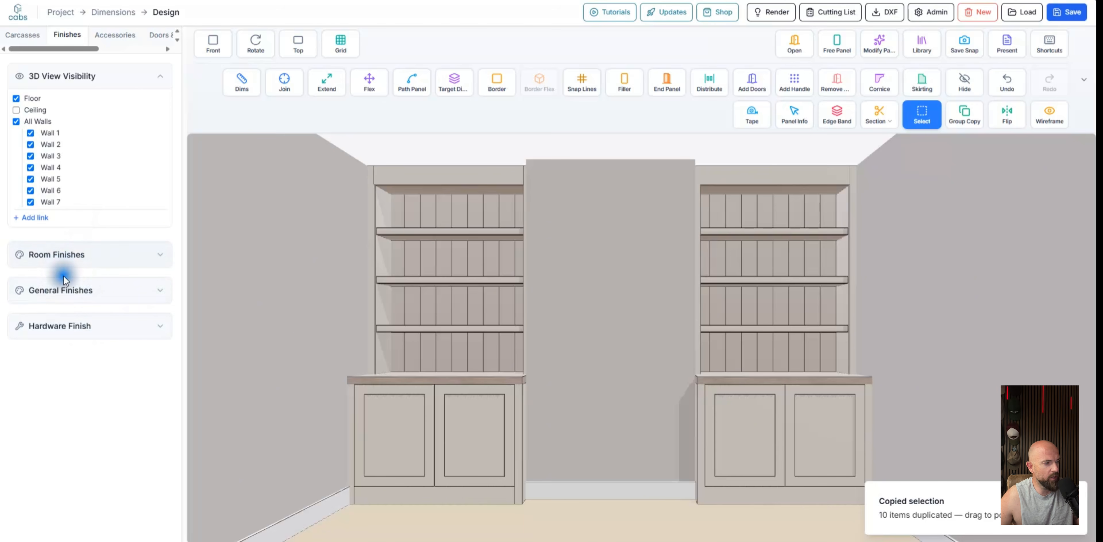
pyautogui.click(67, 261)
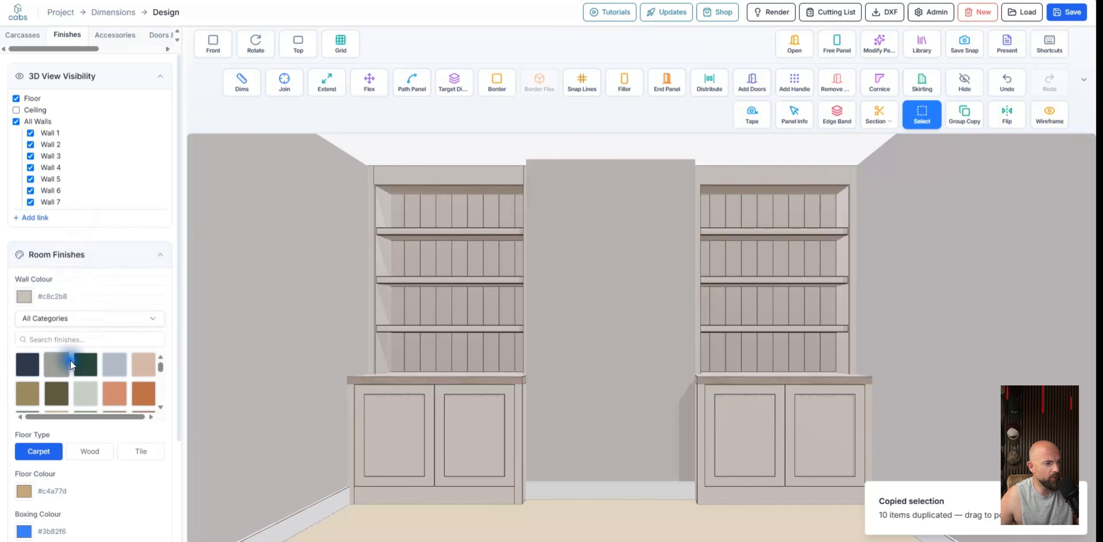
pyautogui.scroll(-3, 74, 396)
pyautogui.click(90, 454)
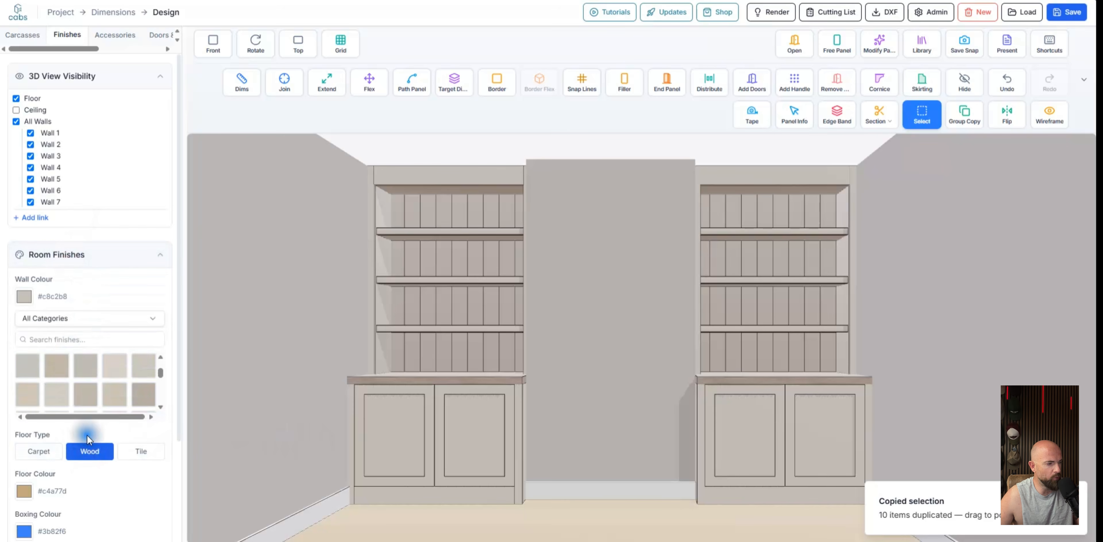
# Set the wood floor's colour to #a2958b by sampling it from the left alcove cabinet's worktop
pyautogui.scroll(-3, 43, 486)
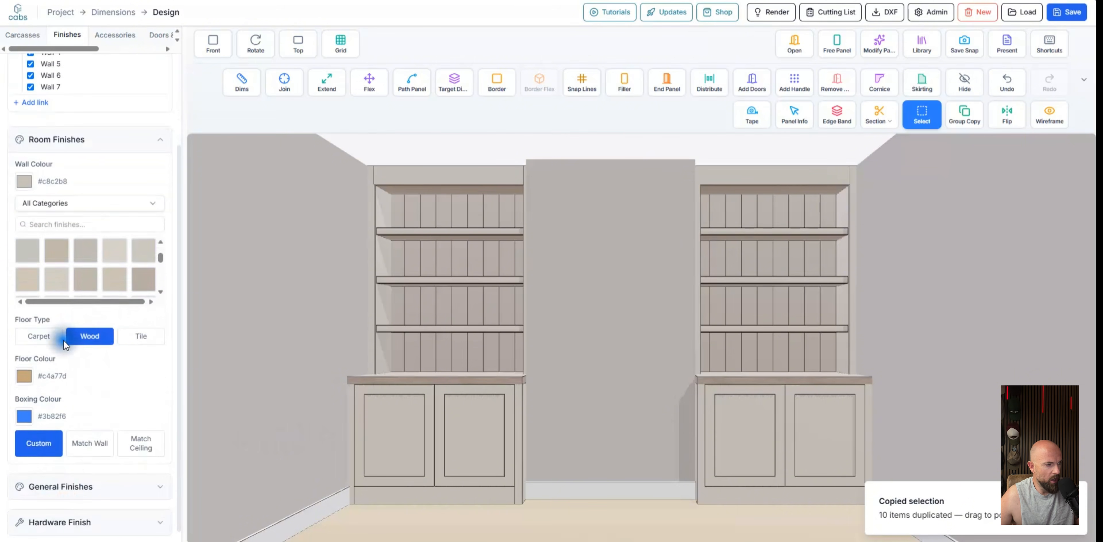
pyautogui.click(32, 379)
pyautogui.click(30, 480)
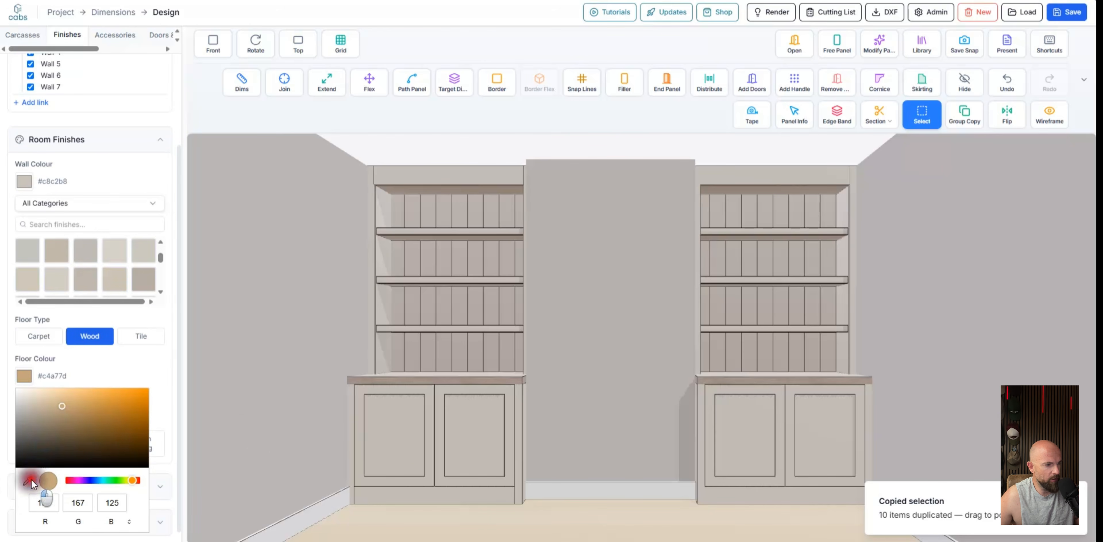
pyautogui.click(396, 377)
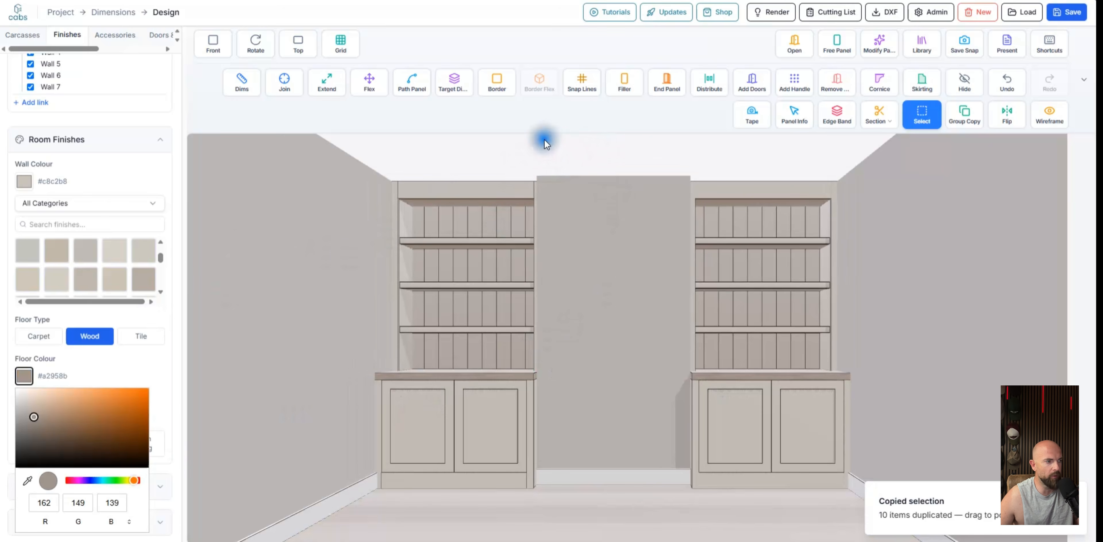
pyautogui.click(104, 140)
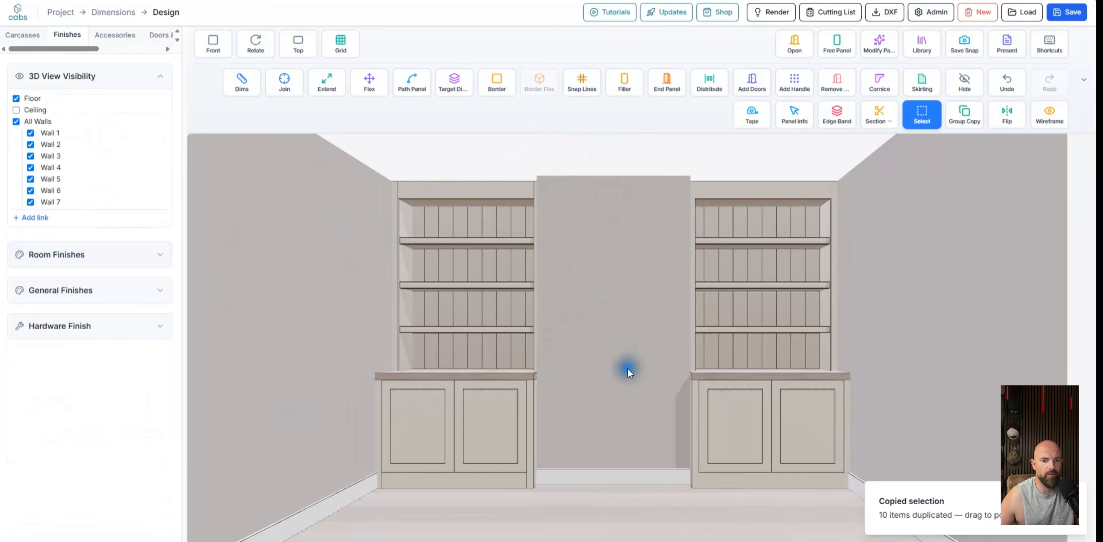
# Show the ceiling in the 3D view to check the cabinets beneath it, and hide it again
pyautogui.click(64, 80)
pyautogui.click(88, 79)
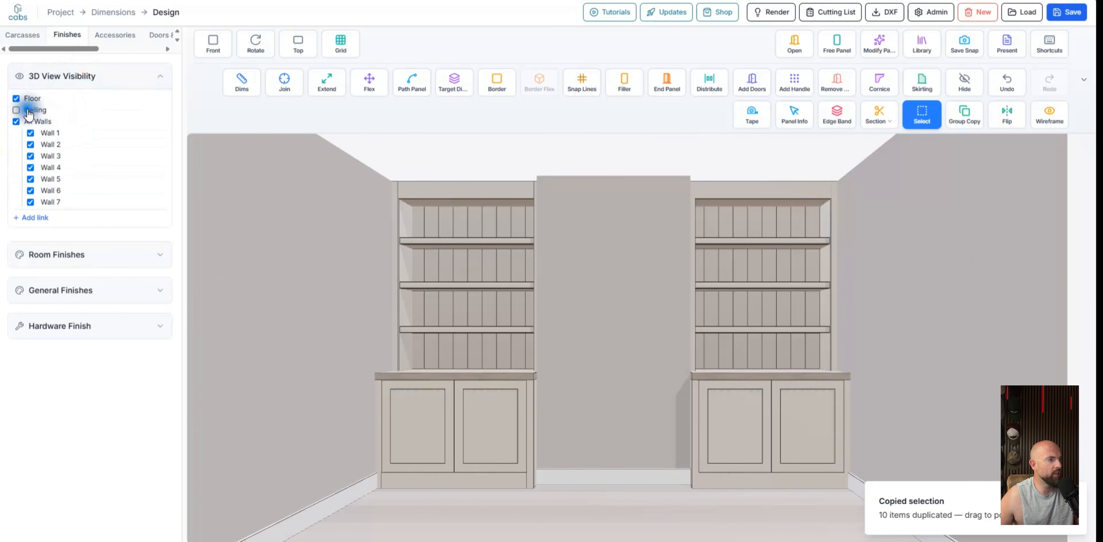
pyautogui.click(19, 109)
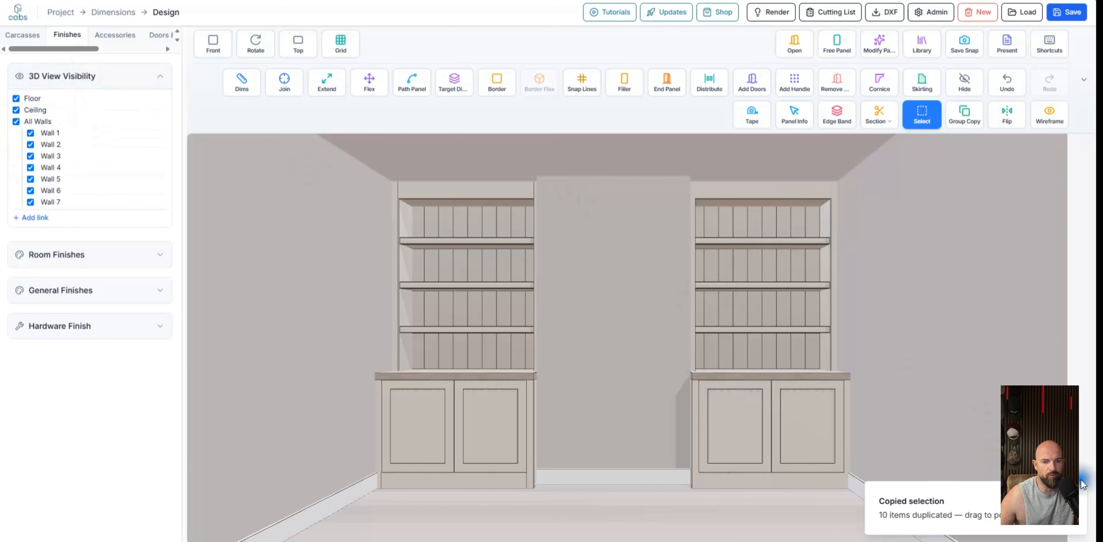
pyautogui.click(594, 371)
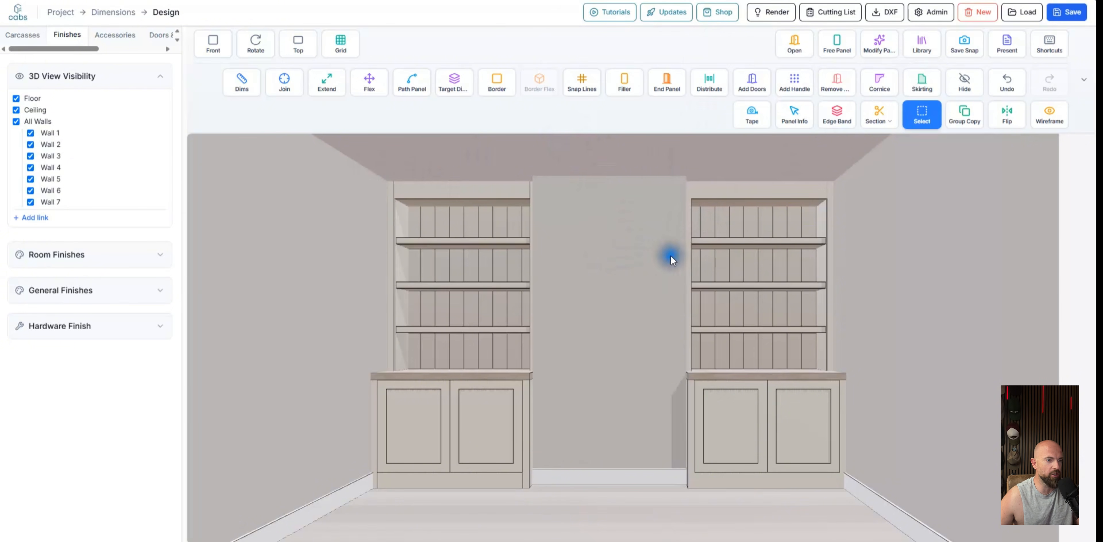
pyautogui.scroll(-3, 669, 257)
pyautogui.click(16, 110)
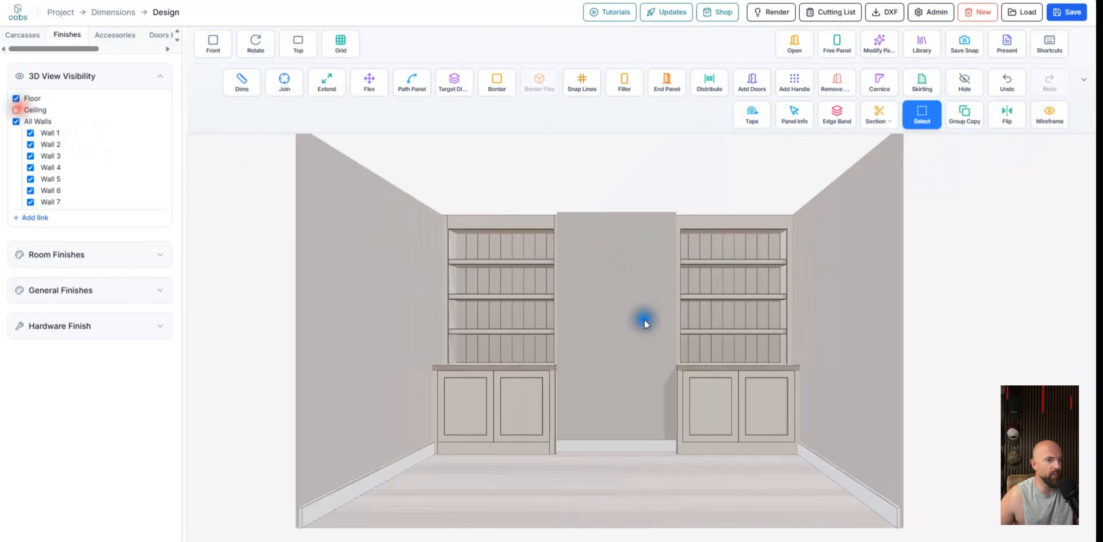
# Add a cornice across the front top rail of the left alcove cabinet, running from its left stile to its right stile
pyautogui.moveTo(645, 319); pyautogui.dragTo(398, 260)
pyautogui.scroll(3, 703, 187)
pyautogui.click(880, 81)
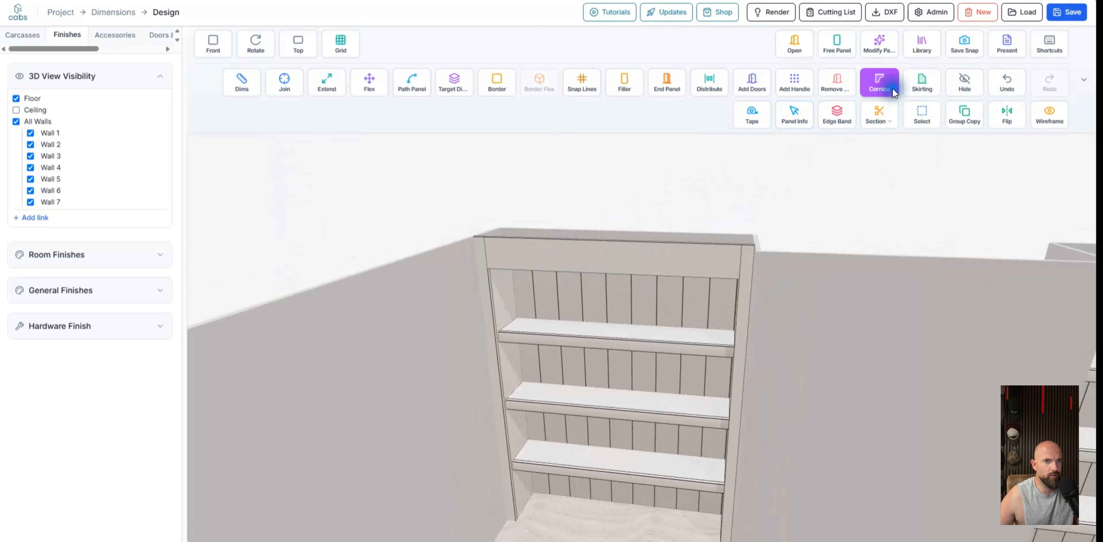
pyautogui.scroll(5, 465, 282)
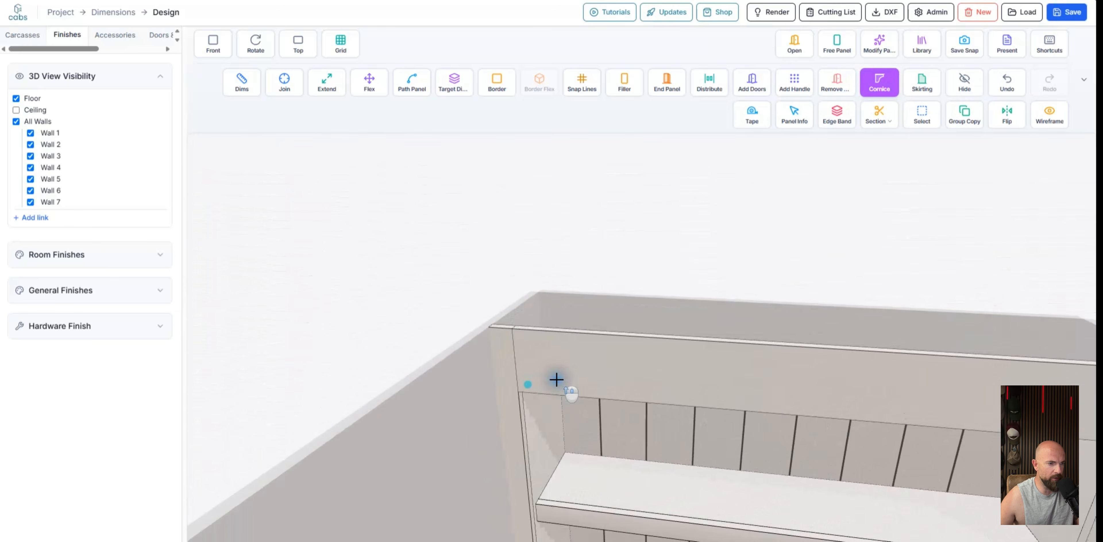
pyautogui.scroll(3, 498, 374)
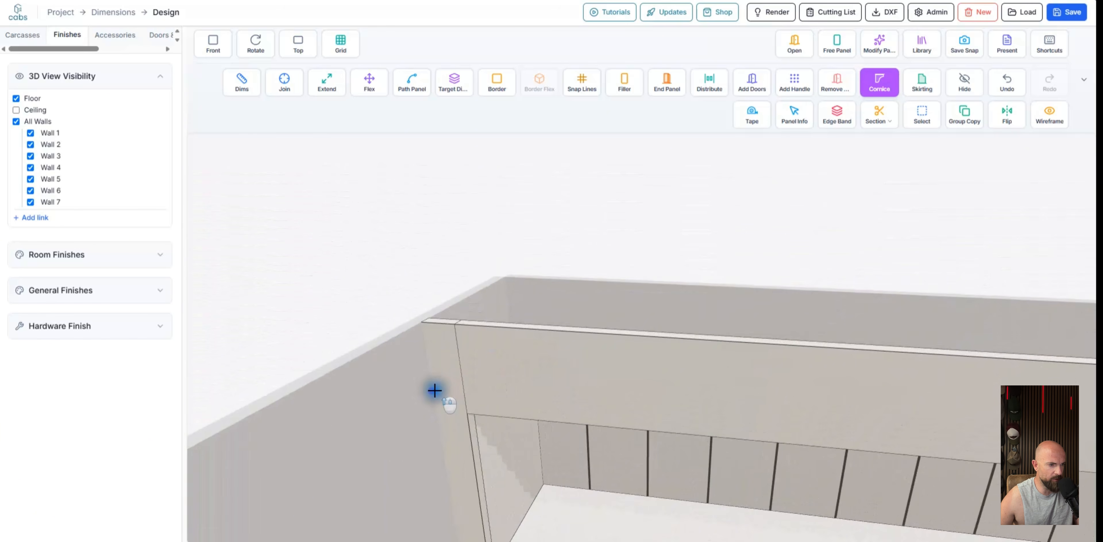
pyautogui.scroll(-1, 447, 389)
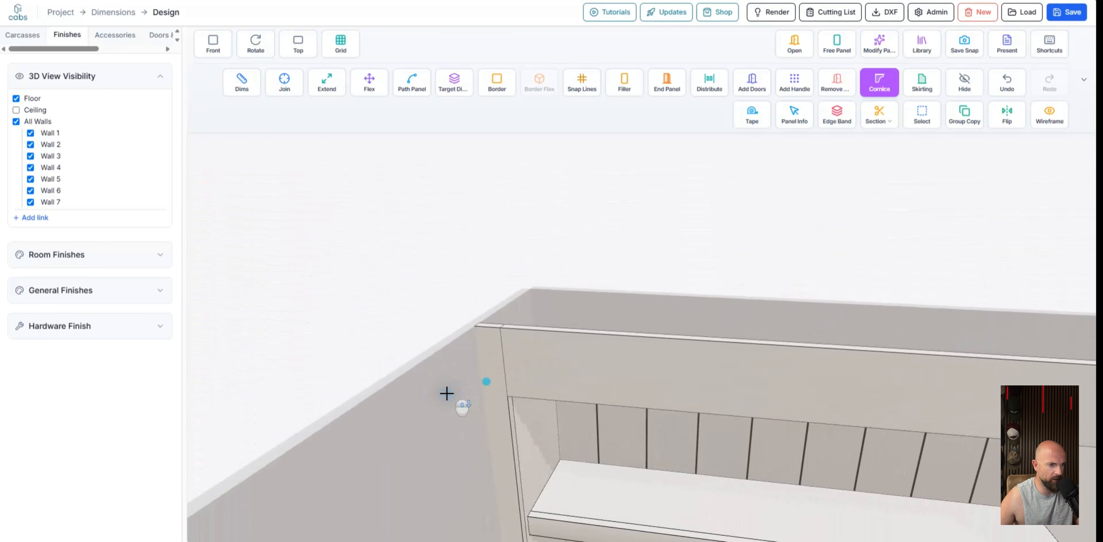
pyautogui.scroll(-1, 495, 364)
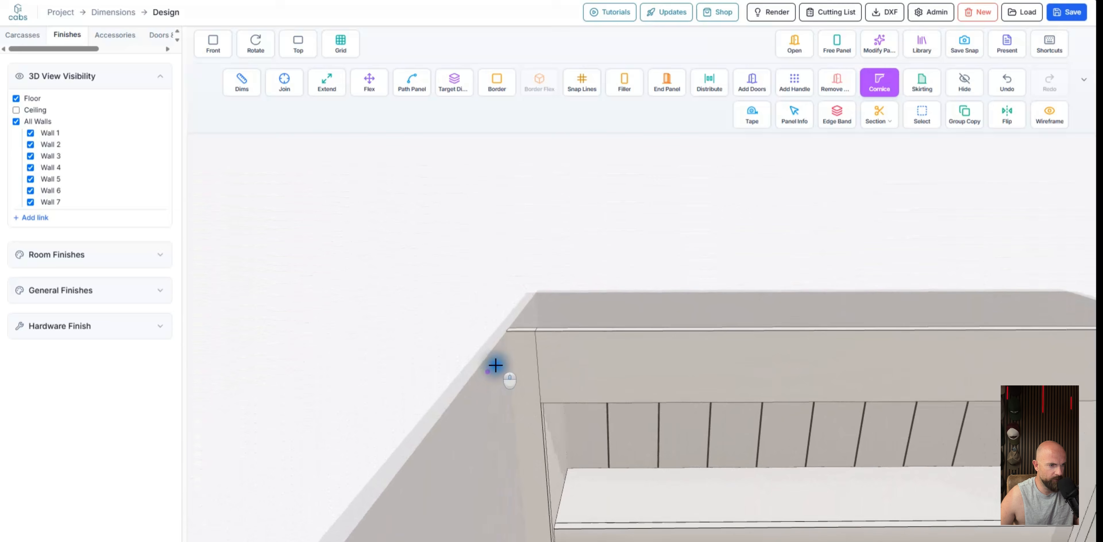
pyautogui.click(512, 396)
pyautogui.moveTo(789, 383); pyautogui.dragTo(651, 387, button='right')
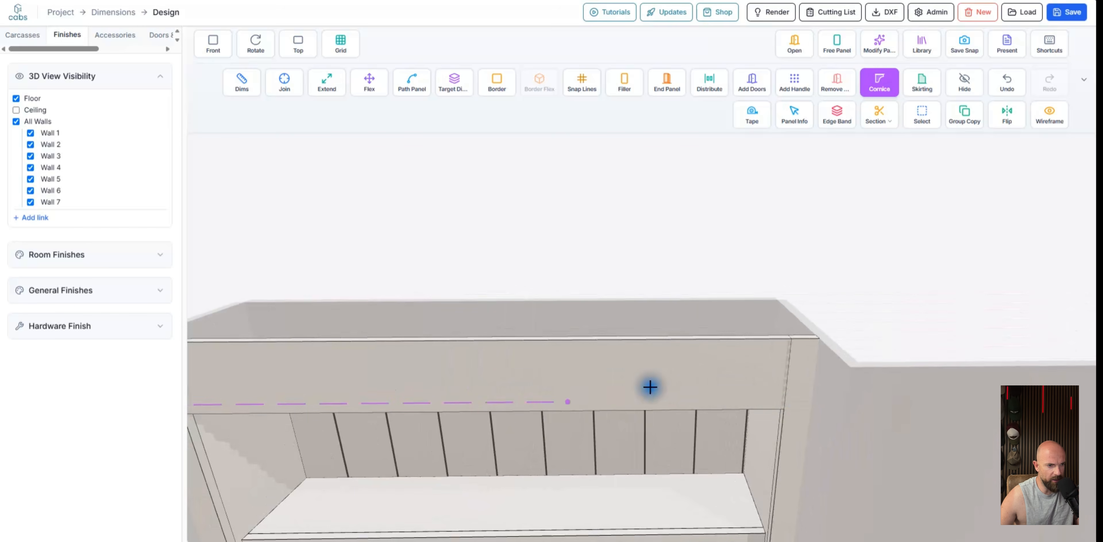
pyautogui.click(813, 398)
pyautogui.scroll(-3, 634, 351)
pyautogui.moveTo(618, 366); pyautogui.dragTo(602, 352, button='right')
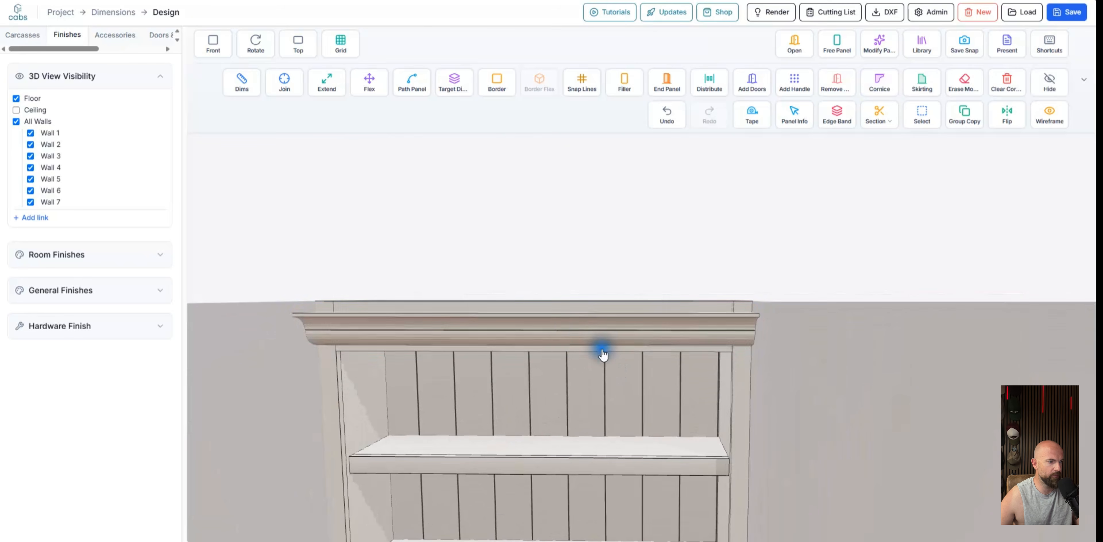
# Raise the left alcove cabinet's cornice towards the top edge of the cabinet
pyautogui.click(569, 339)
pyautogui.moveTo(536, 289)
pyautogui.mouseDown()
pyautogui.moveTo(540, 234)
pyautogui.moveTo(525, 293)
pyautogui.moveTo(538, 271)
pyautogui.mouseUp()
pyautogui.click(640, 245)
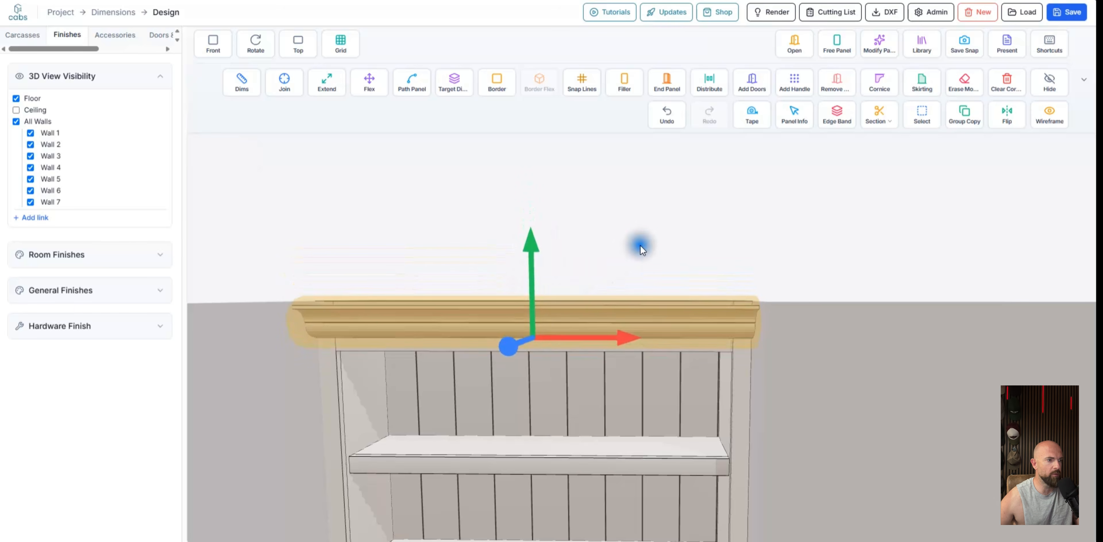
# Add a matching cornice across the front top rail of the right alcove cabinet, from stile to stile
pyautogui.scroll(-10, 626, 274)
pyautogui.moveTo(634, 308); pyautogui.dragTo(596, 209)
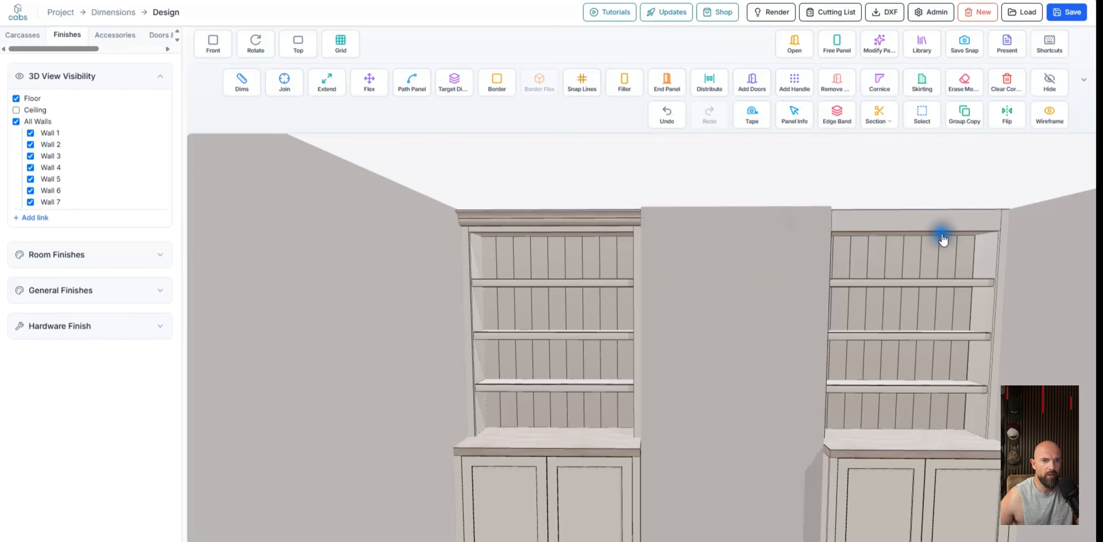
pyautogui.moveTo(941, 239); pyautogui.dragTo(778, 247)
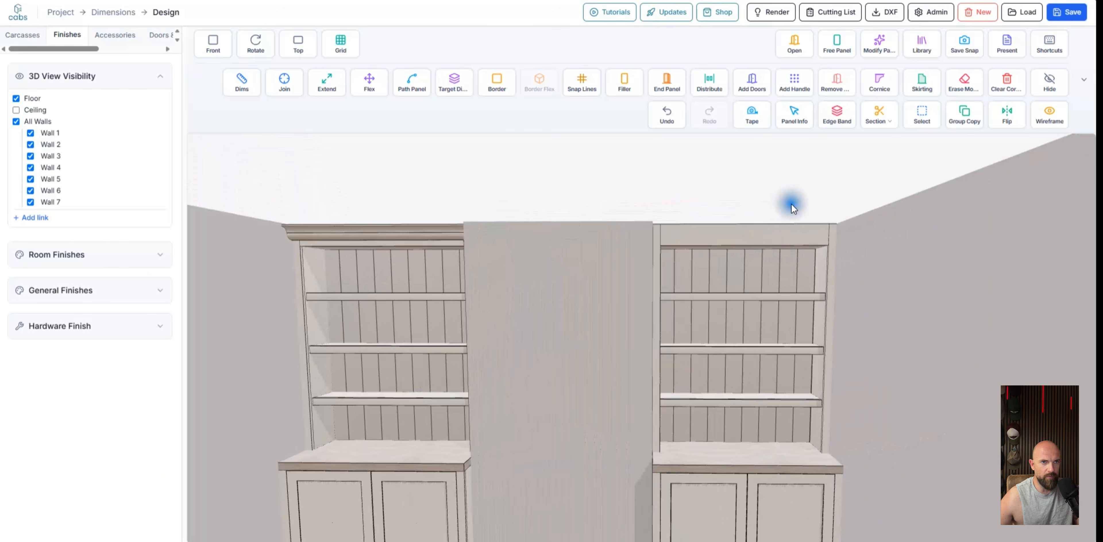
pyautogui.moveTo(791, 182); pyautogui.dragTo(628, 335)
pyautogui.click(875, 113)
pyautogui.click(876, 88)
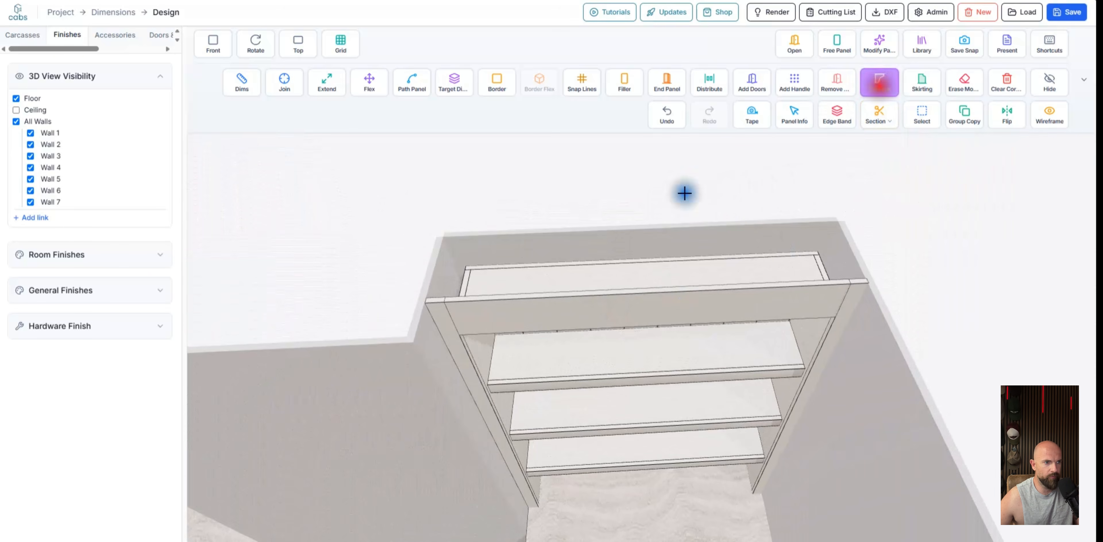
pyautogui.click(439, 331)
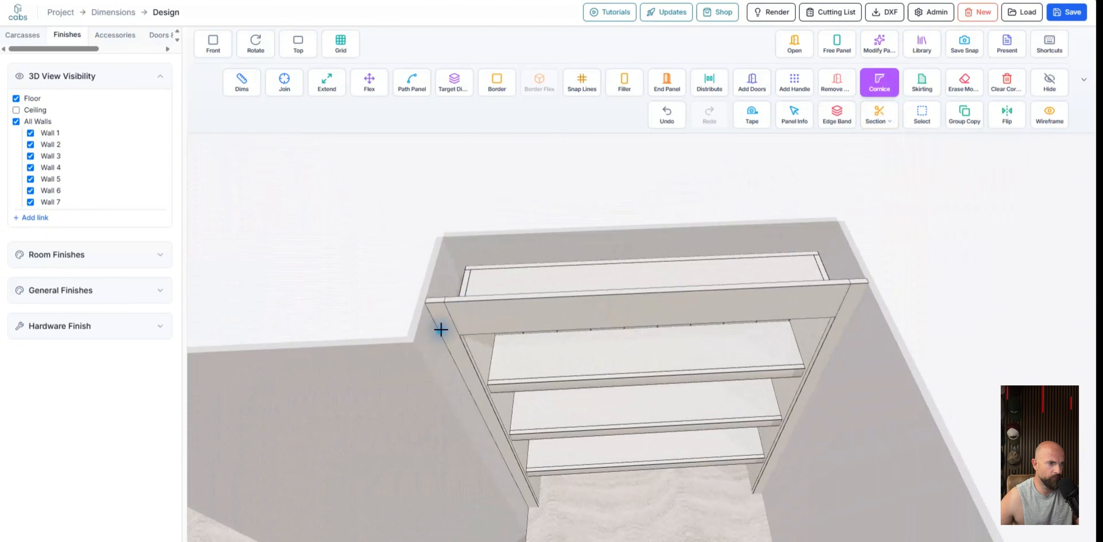
pyautogui.click(856, 308)
pyautogui.rightClick(855, 309)
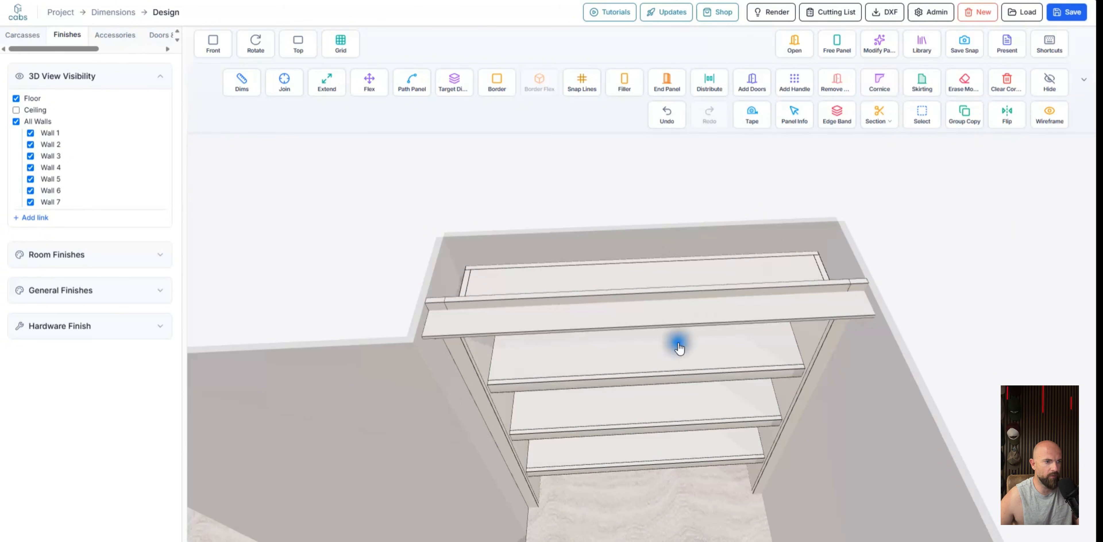
# Raise the right alcove cabinet's cornice by 20 mm
pyautogui.moveTo(678, 343); pyautogui.dragTo(636, 264, button='right')
pyautogui.click(613, 211)
pyautogui.moveTo(616, 216); pyautogui.dragTo(627, 252, button='right')
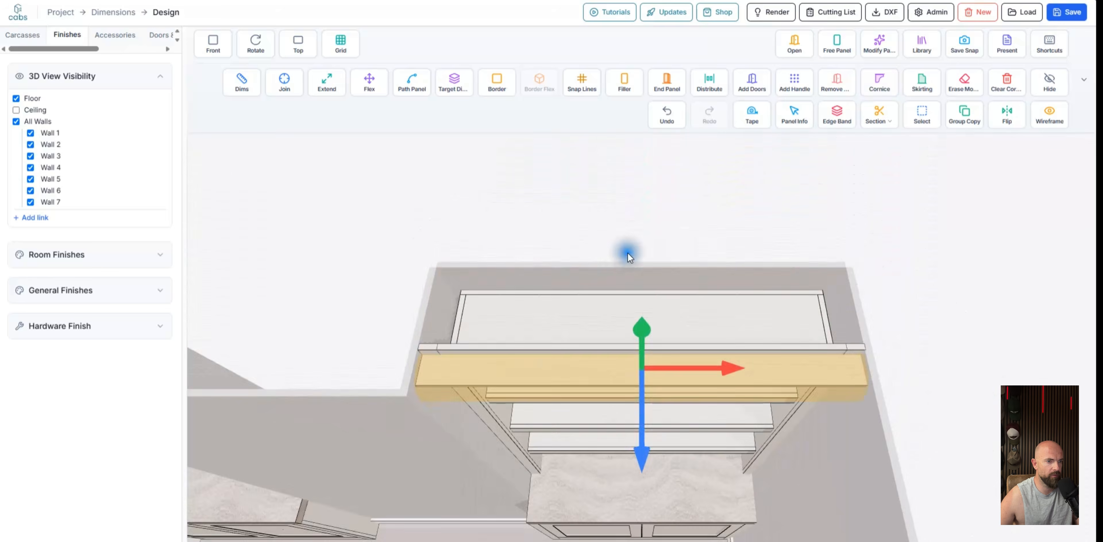
pyautogui.moveTo(643, 346); pyautogui.dragTo(643, 264, button='right')
pyautogui.scroll(-5, 643, 264)
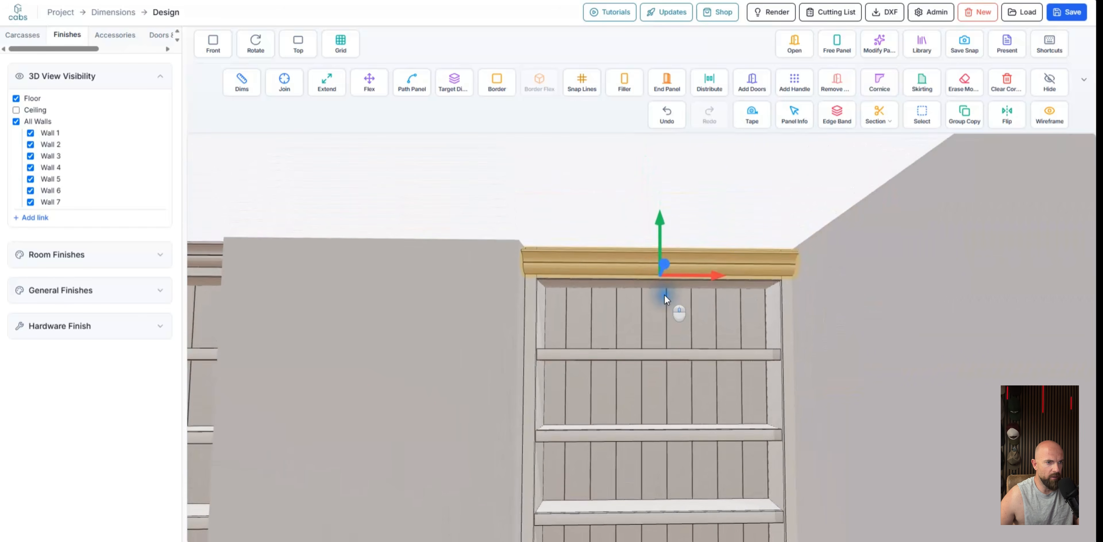
pyautogui.moveTo(661, 243); pyautogui.dragTo(663, 226)
pyautogui.write('18')
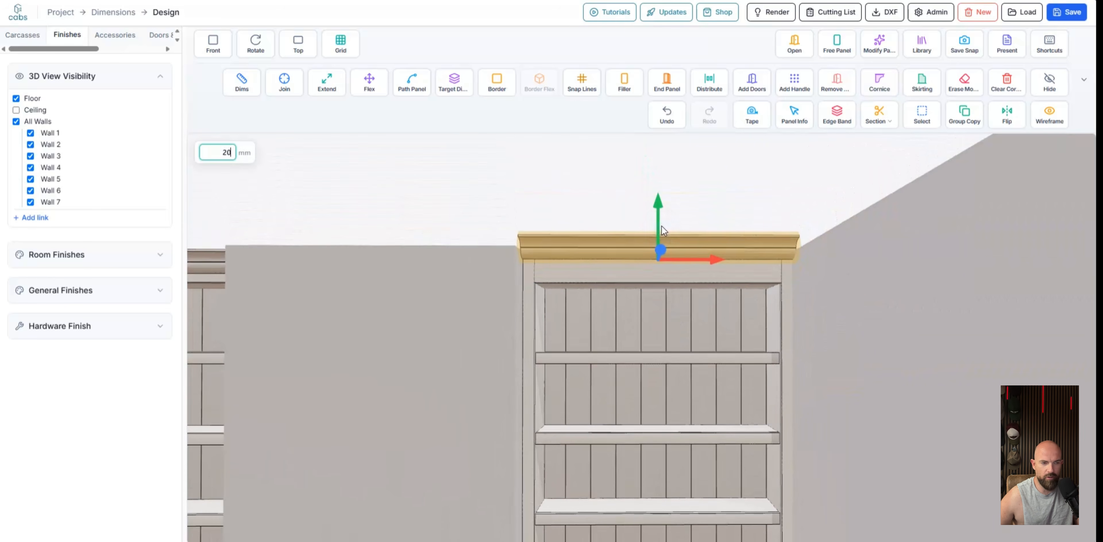
pyautogui.press('Return')
pyautogui.click(602, 195)
# Show the ceiling in the 3D view and check both cabinets with their cornices beneath it
pyautogui.scroll(-5, 611, 324)
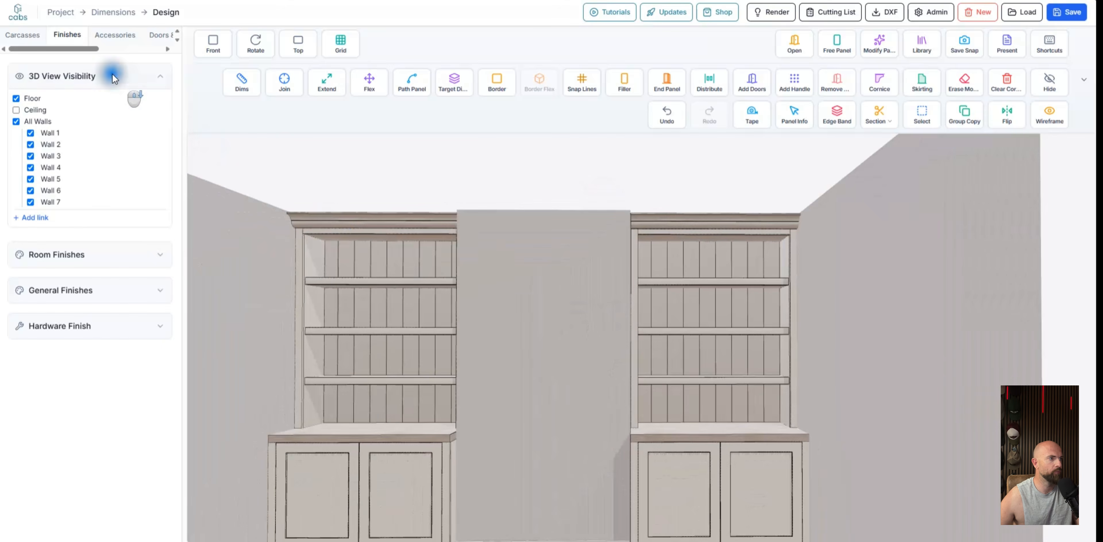
pyautogui.click(38, 110)
pyautogui.scroll(-6, 584, 307)
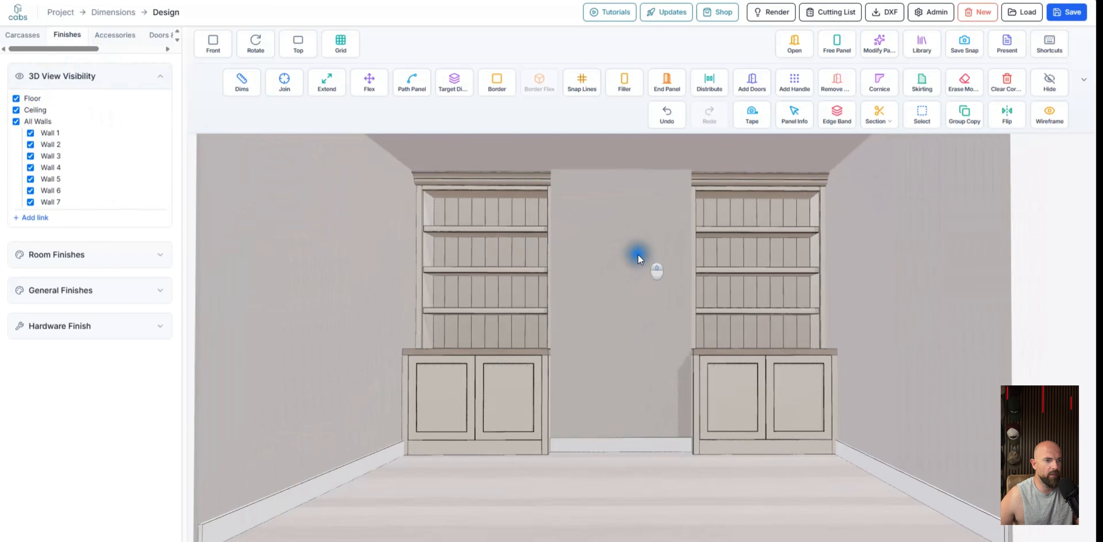
pyautogui.scroll(5, 616, 364)
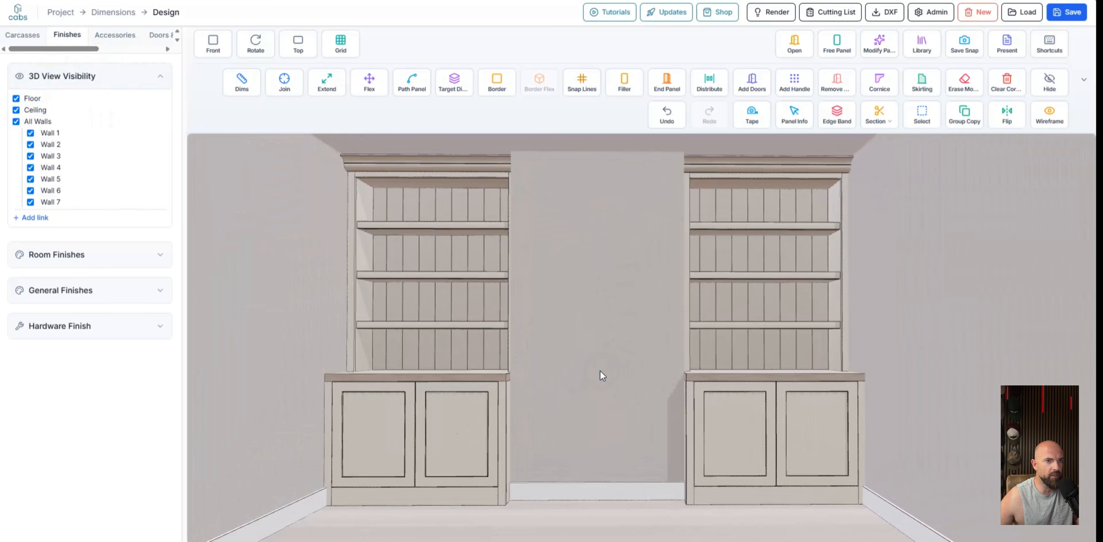
# Enable handles on the cabinet doors and set their type to Knob
pyautogui.click(801, 85)
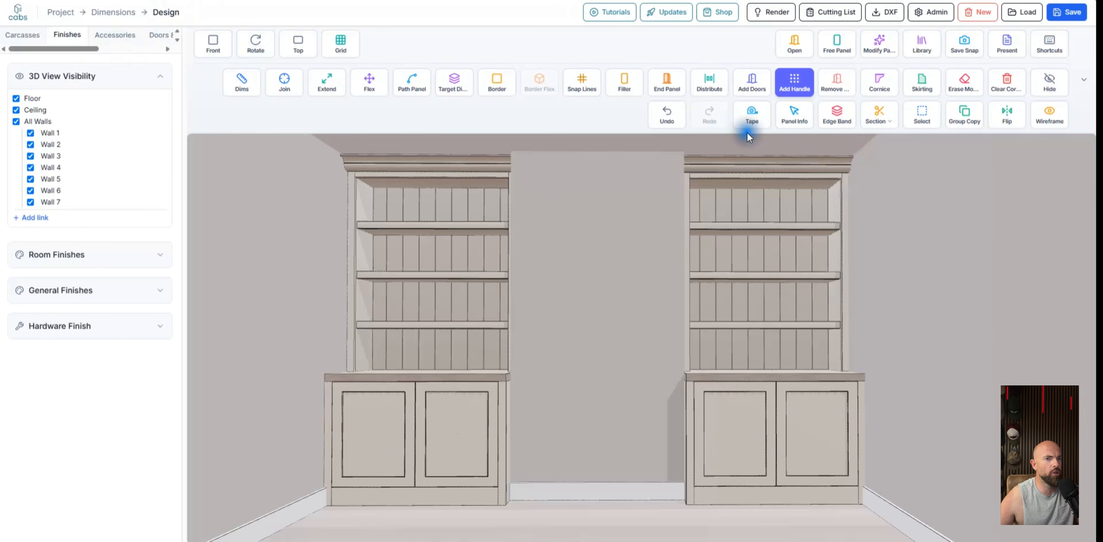
pyautogui.click(805, 85)
pyautogui.click(130, 35)
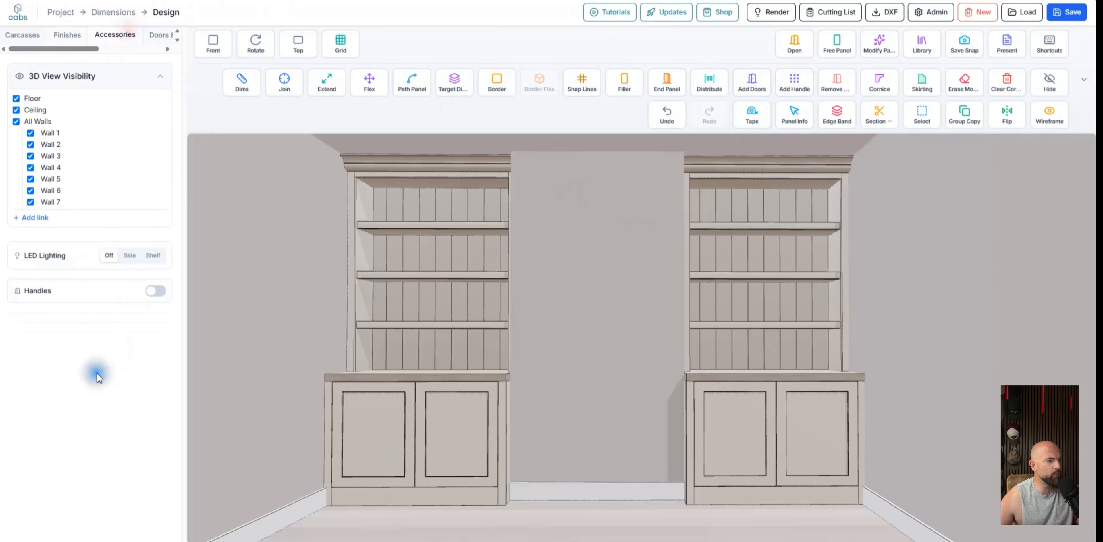
pyautogui.click(156, 291)
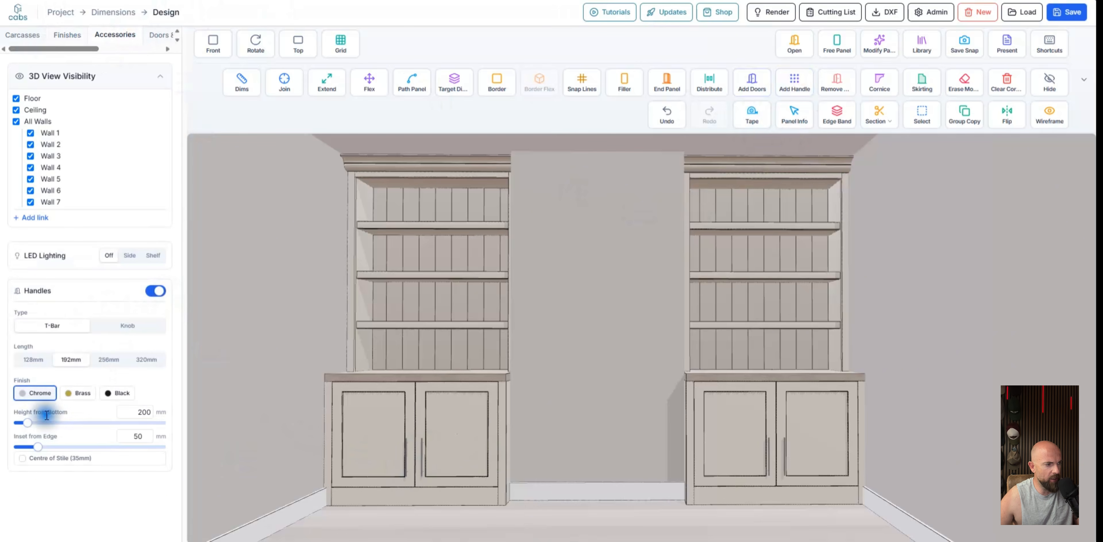
pyautogui.click(130, 324)
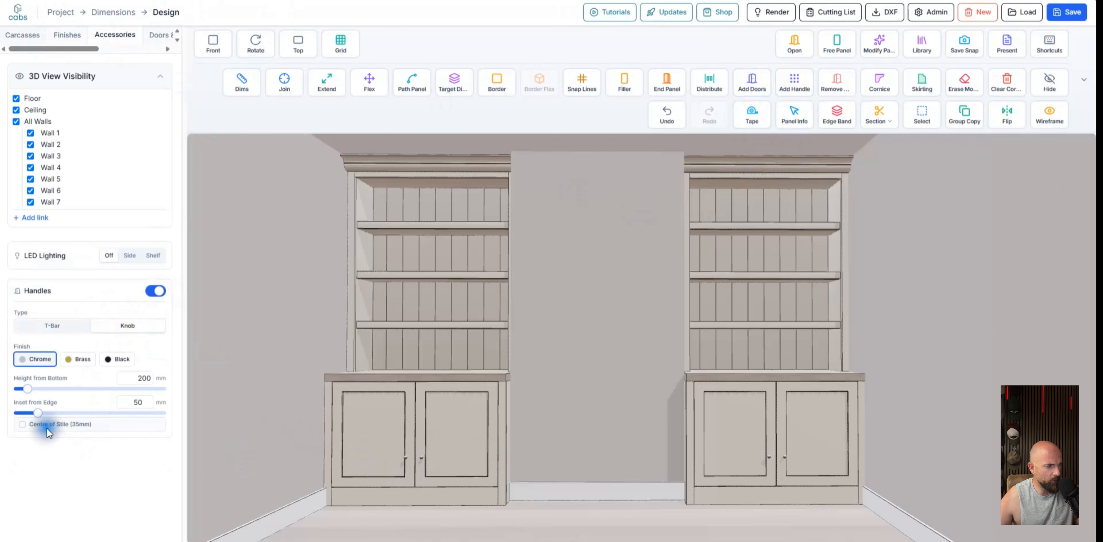
# Centre the door knobs on the stile, give them a brass finish, and set their height from the bottom to 645 mm
pyautogui.click(22, 424)
pyautogui.click(79, 358)
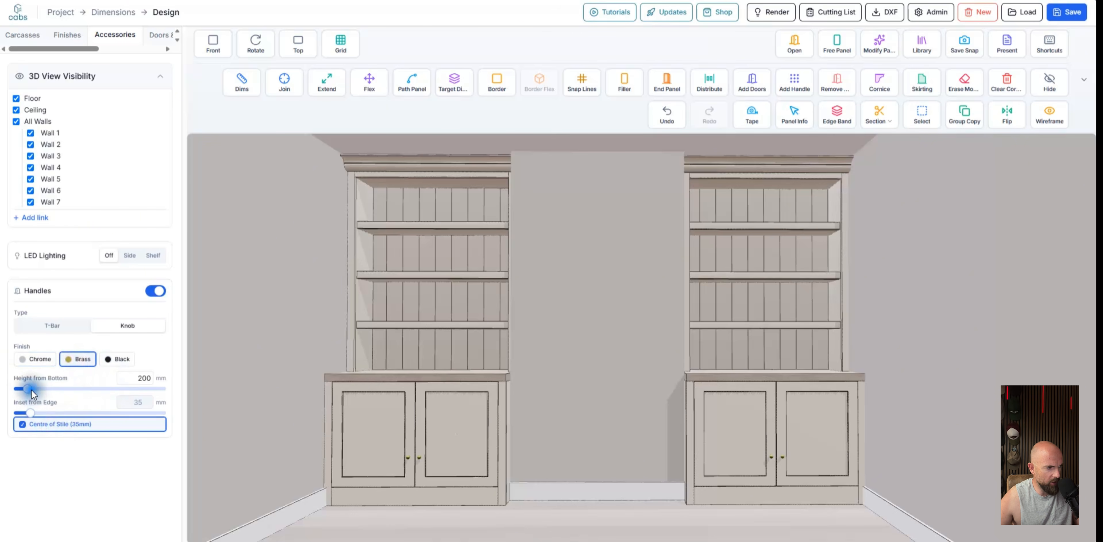
pyautogui.moveTo(28, 388); pyautogui.dragTo(56, 383)
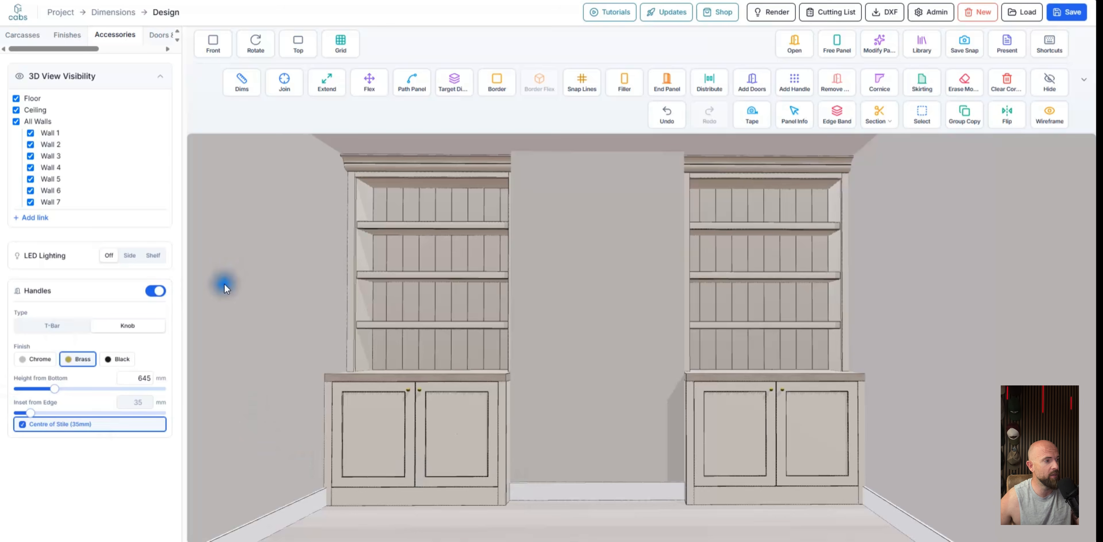
# Disable the automatic door handles and place a single chrome T-bar handle centred on the right cabinet's left door
pyautogui.click(156, 291)
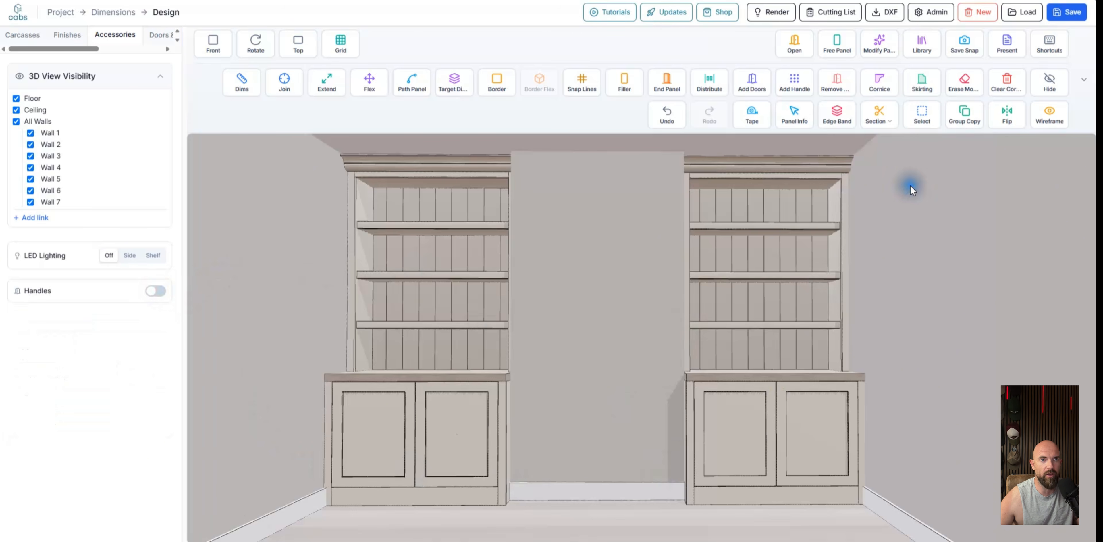
pyautogui.click(804, 88)
pyautogui.click(748, 394)
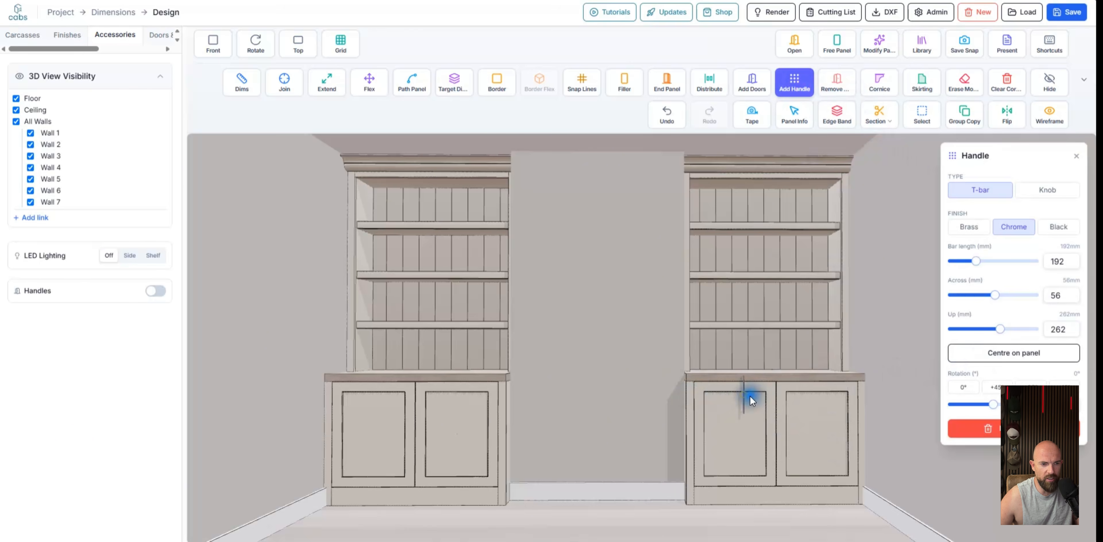
pyautogui.click(1017, 352)
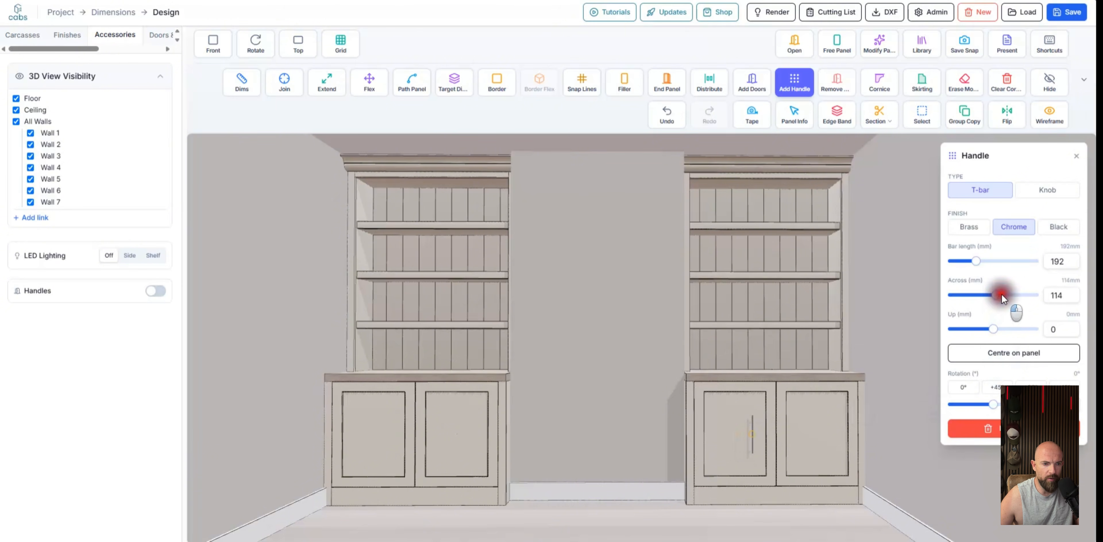
# Set the single T-bar handle's length to 336 mm and its position to 228 mm across and 152 mm up
pyautogui.moveTo(1002, 295); pyautogui.dragTo(1003, 295)
pyautogui.moveTo(977, 261); pyautogui.dragTo(1002, 261)
pyautogui.moveTo(1003, 334); pyautogui.dragTo(1001, 296)
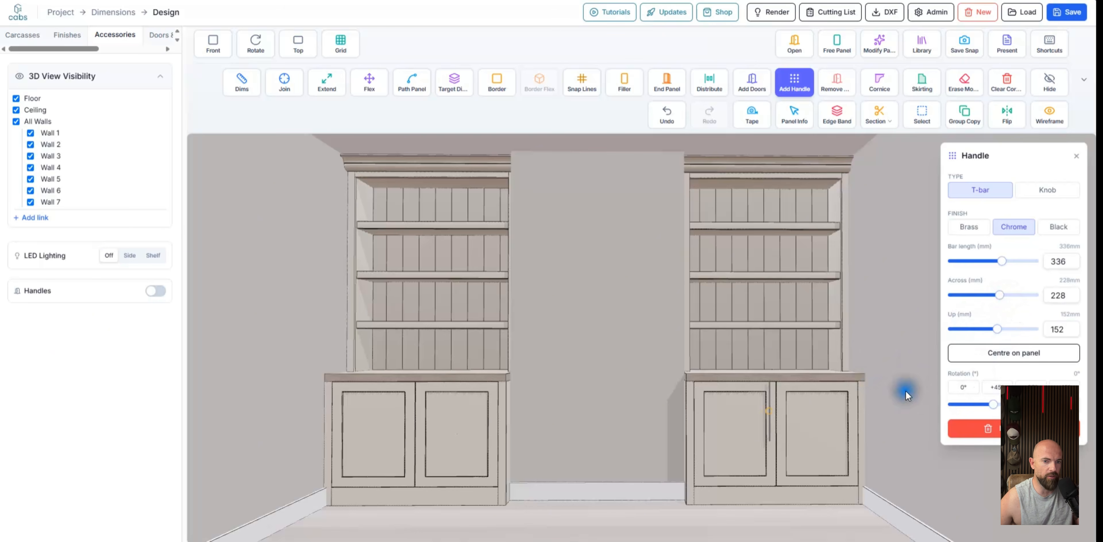
# Delete the single T-bar handle and re-enable the automatic handles on the cabinet doors
pyautogui.click(983, 428)
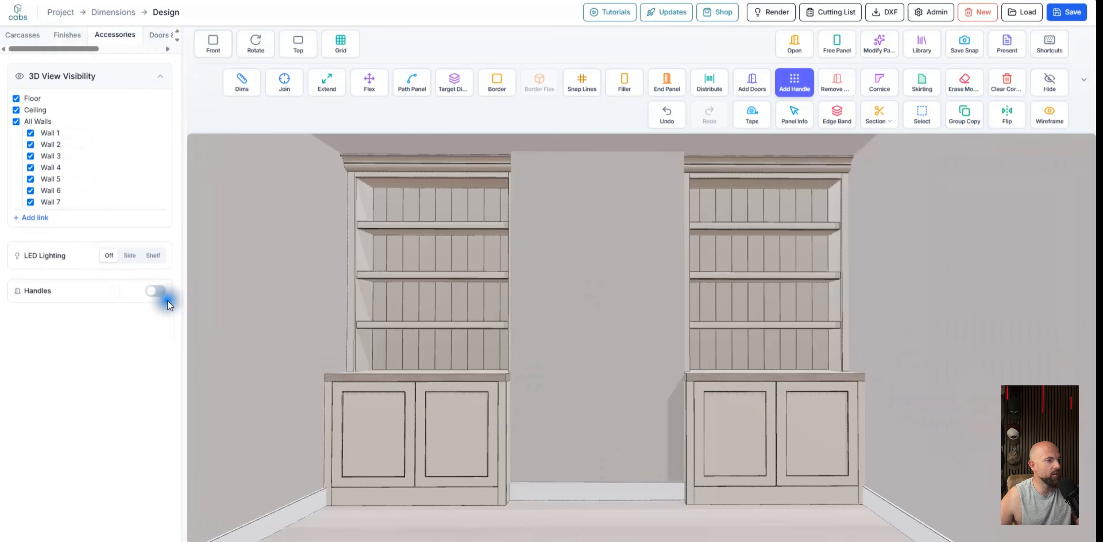
pyautogui.click(156, 291)
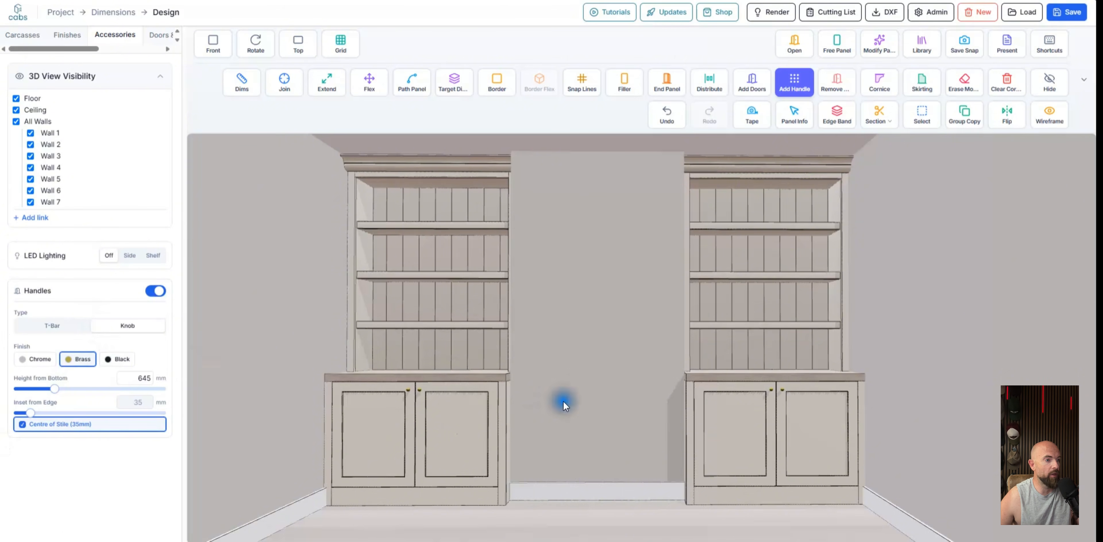
# Start a photorealistic render of both alcove cabinets and clear the whole default render prompt
pyautogui.scroll(4, 555, 332)
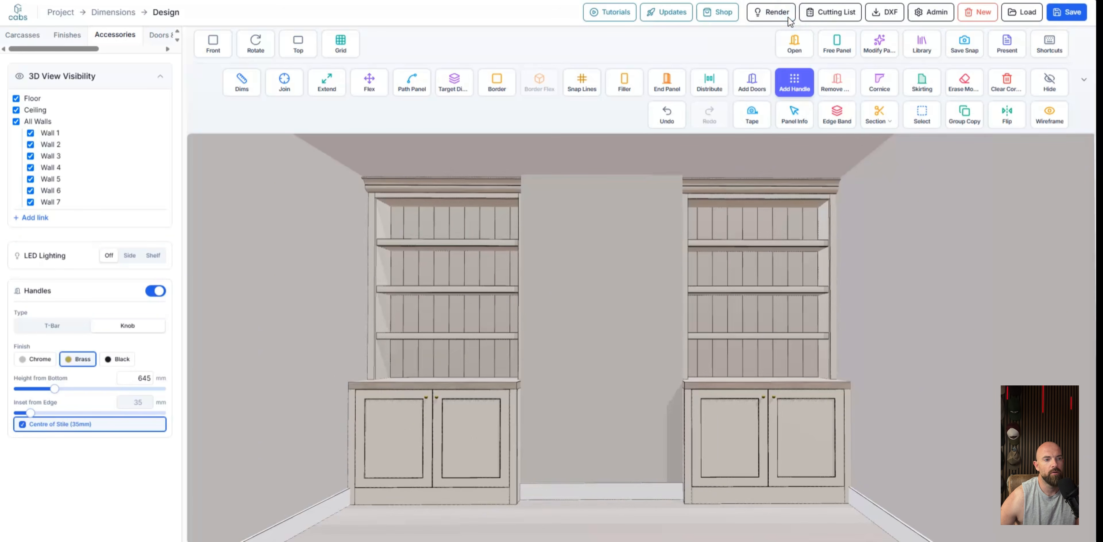
pyautogui.click(776, 12)
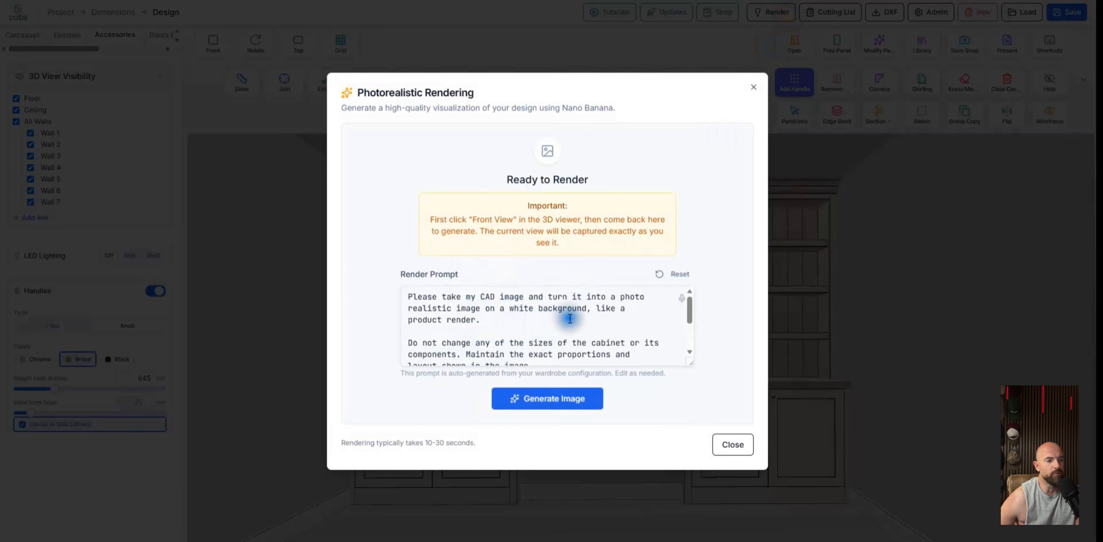
pyautogui.click(662, 275)
pyautogui.tripleClick(623, 347)
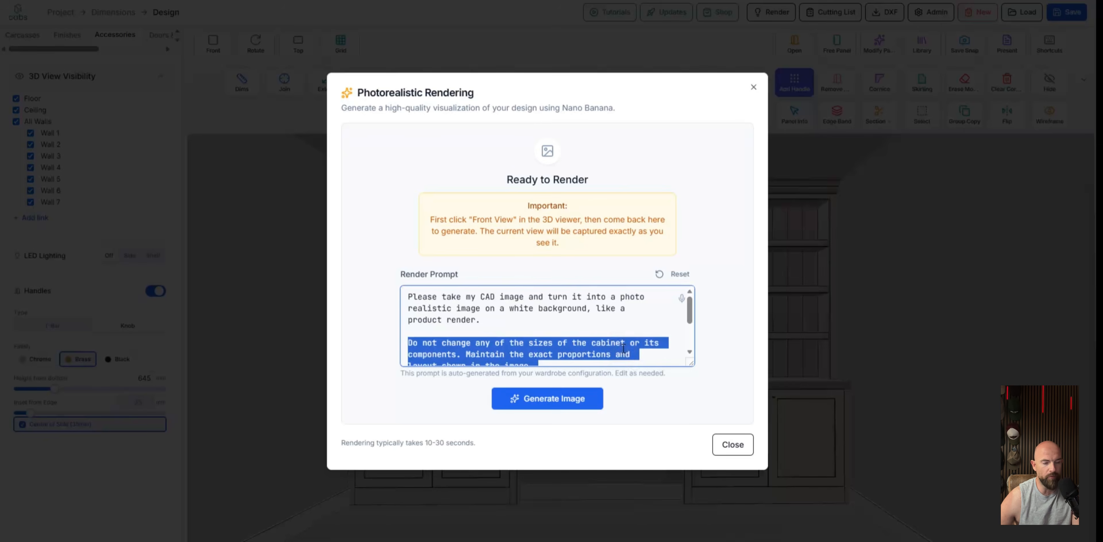
pyautogui.press('BackSpace')
pyautogui.tripleClick(537, 311)
pyautogui.press('BackSpace')
pyautogui.tripleClick(597, 334)
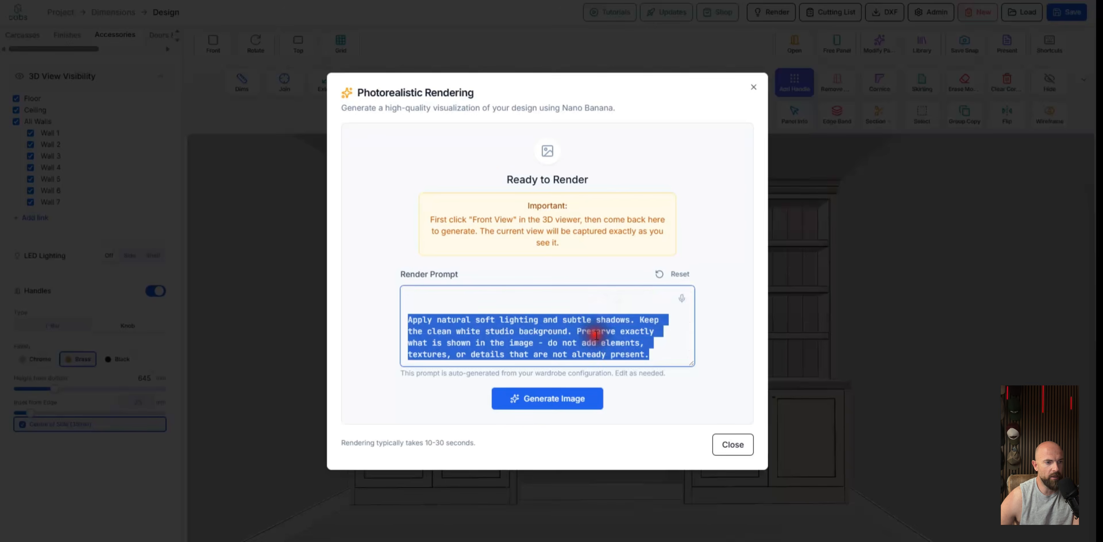
pyautogui.press('BackSpace')
pyautogui.click(436, 292)
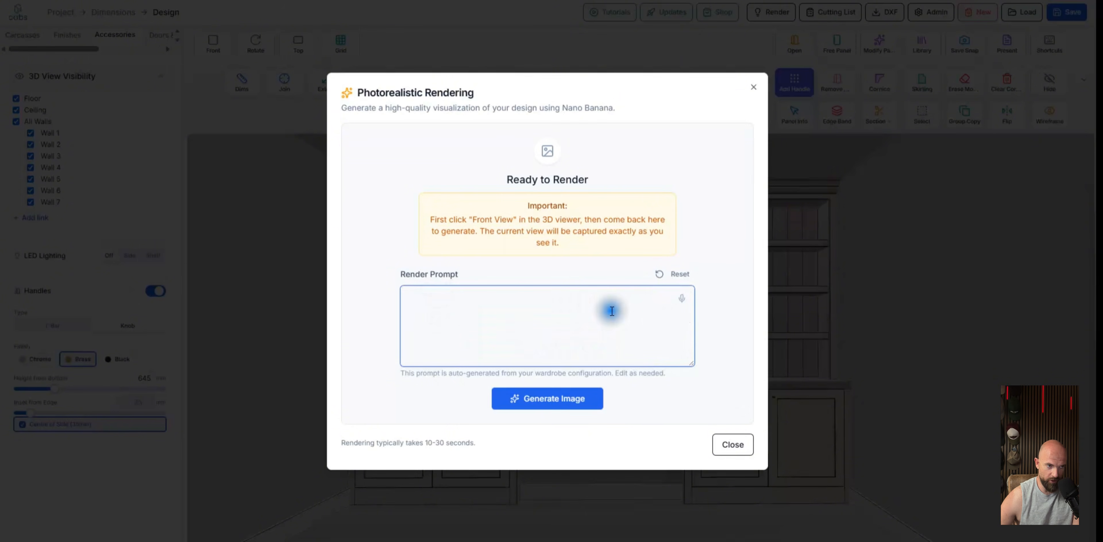
# Dictate a render prompt asking for an ultra photo realistic version of the CAD image without changing the cabinets' sizes or aesthetics
pyautogui.click(682, 299)
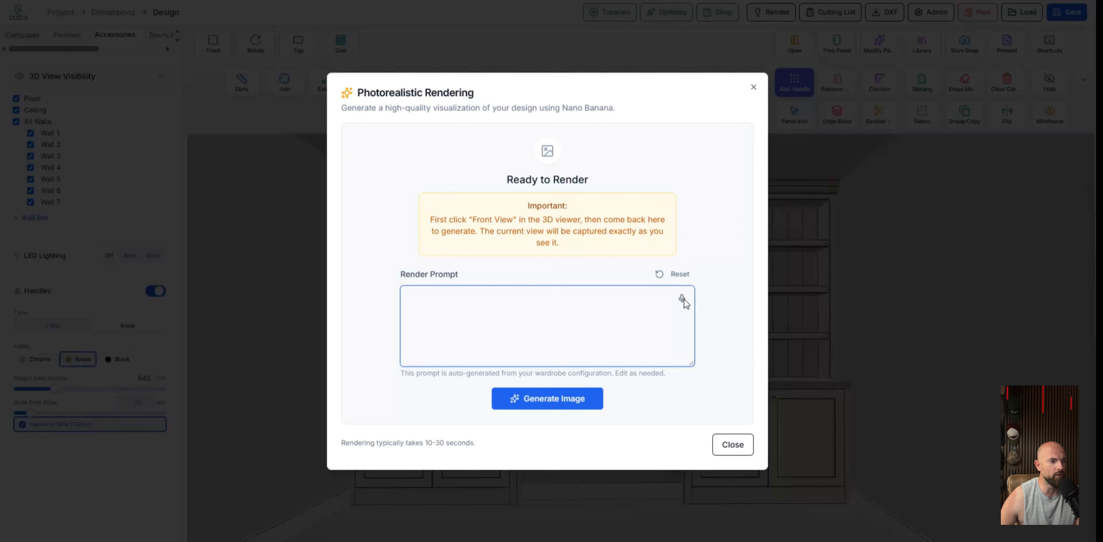
pyautogui.click(684, 299)
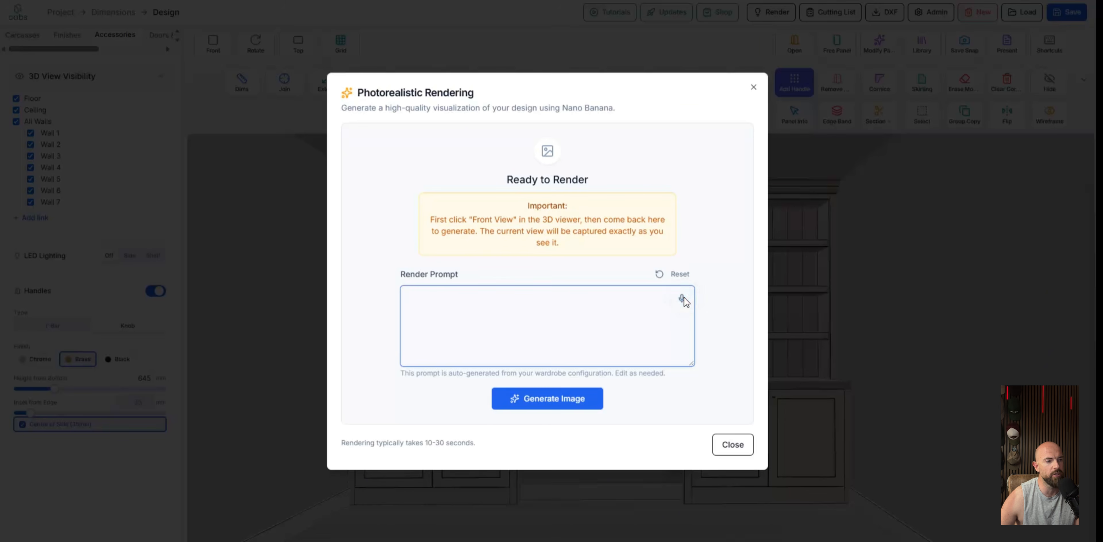
pyautogui.click(685, 299)
pyautogui.click(589, 297)
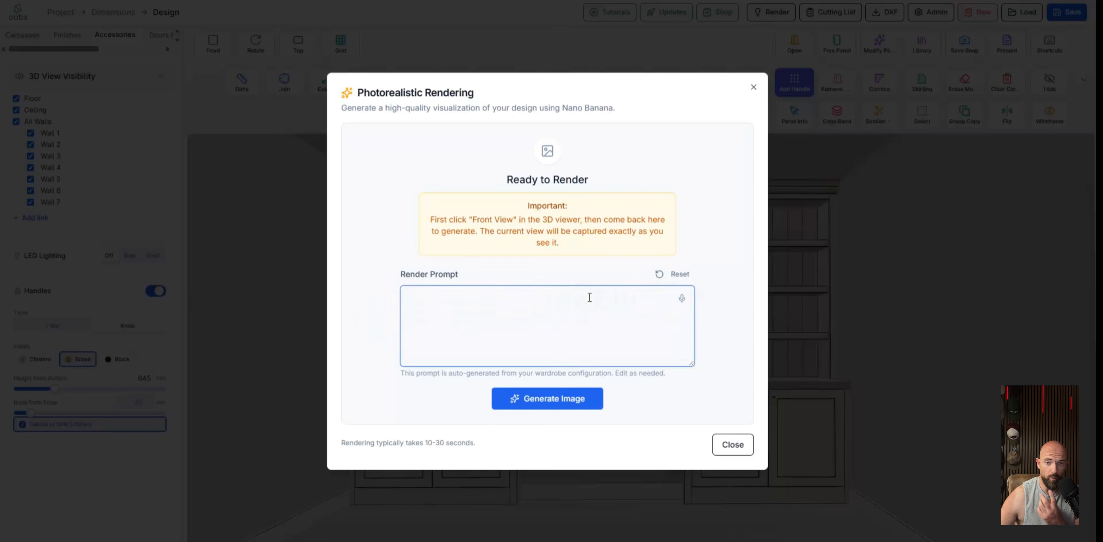
pyautogui.click(682, 298)
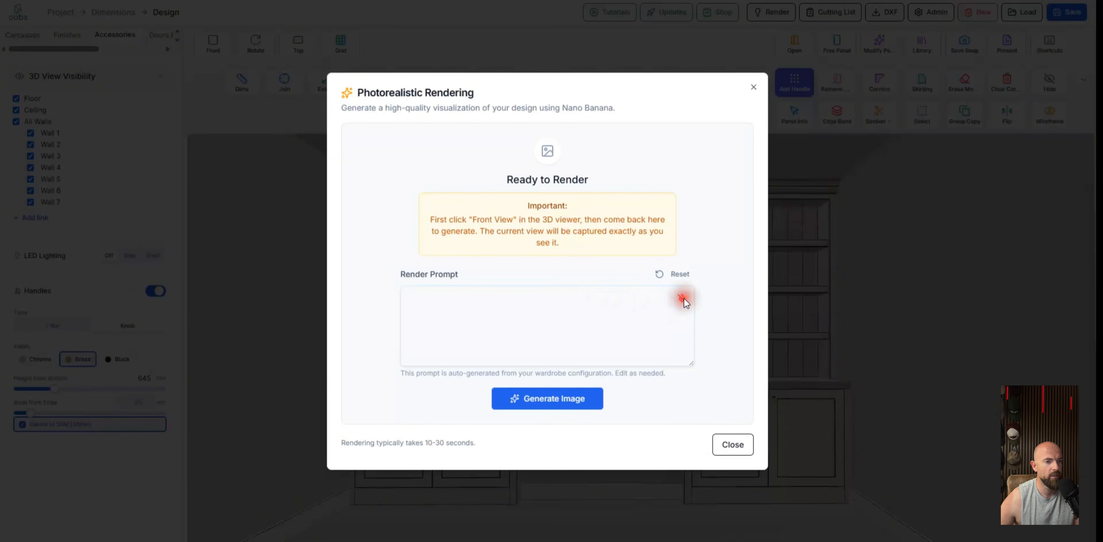
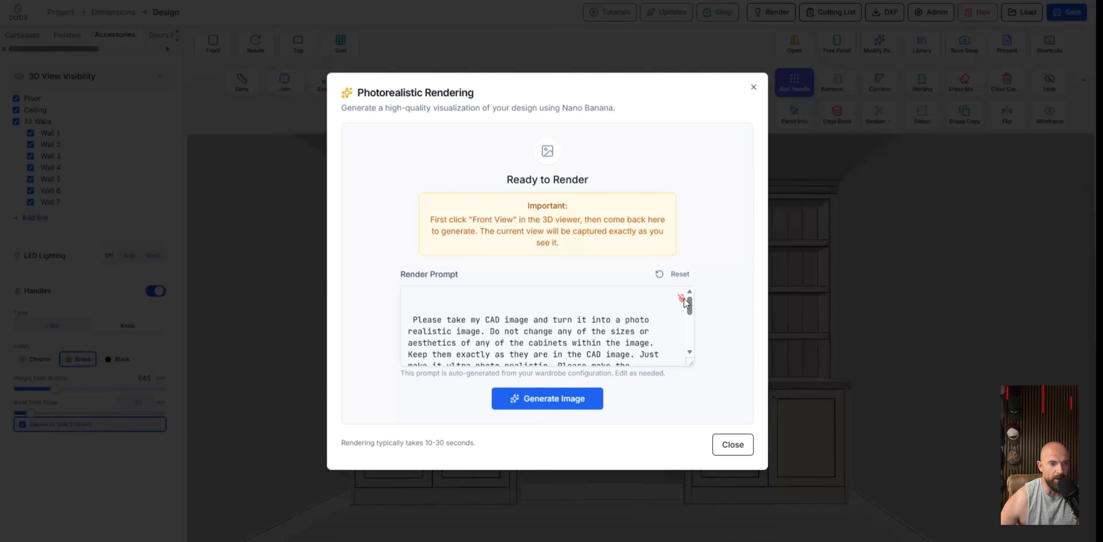
pyautogui.click(683, 299)
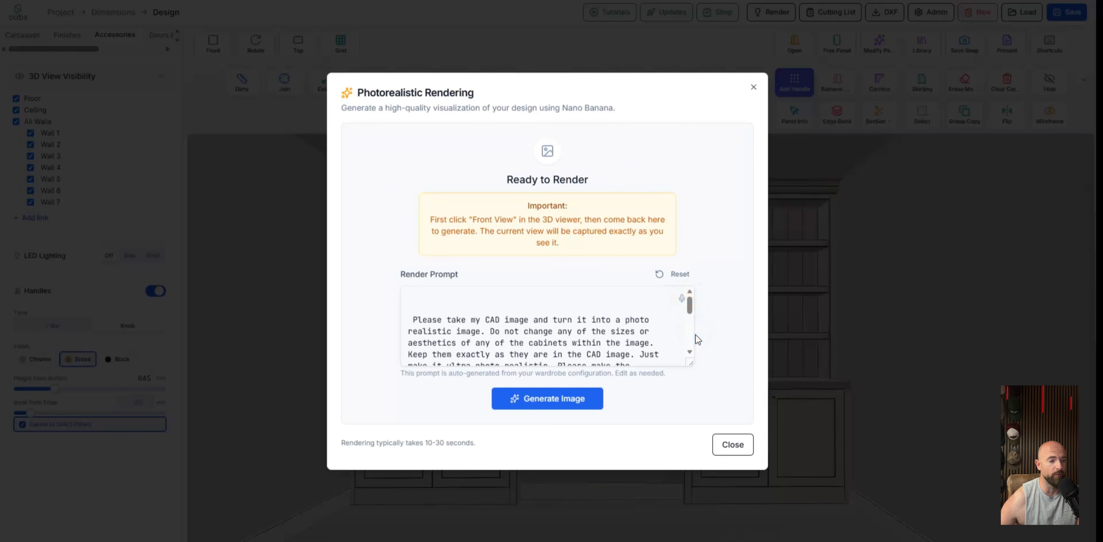
# Generate the photorealistic image of the alcove cabinets and download it
pyautogui.click(563, 398)
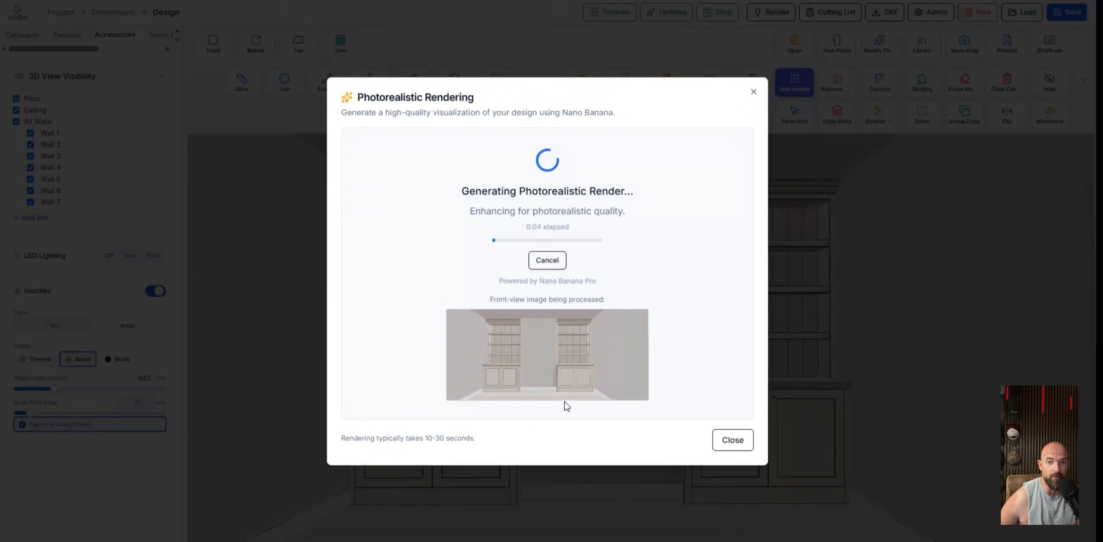
pyautogui.click(555, 303)
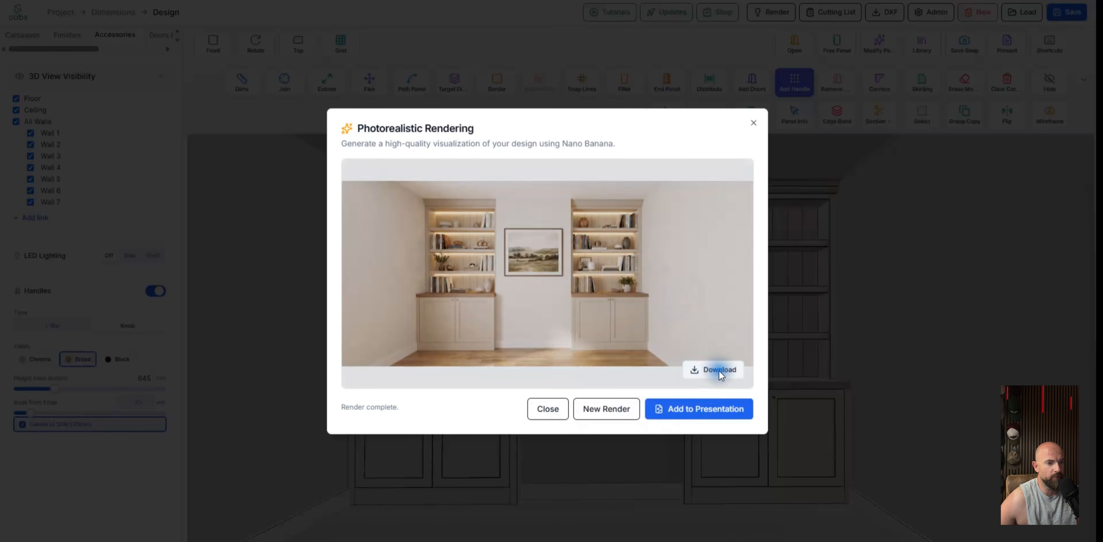
pyautogui.click(719, 371)
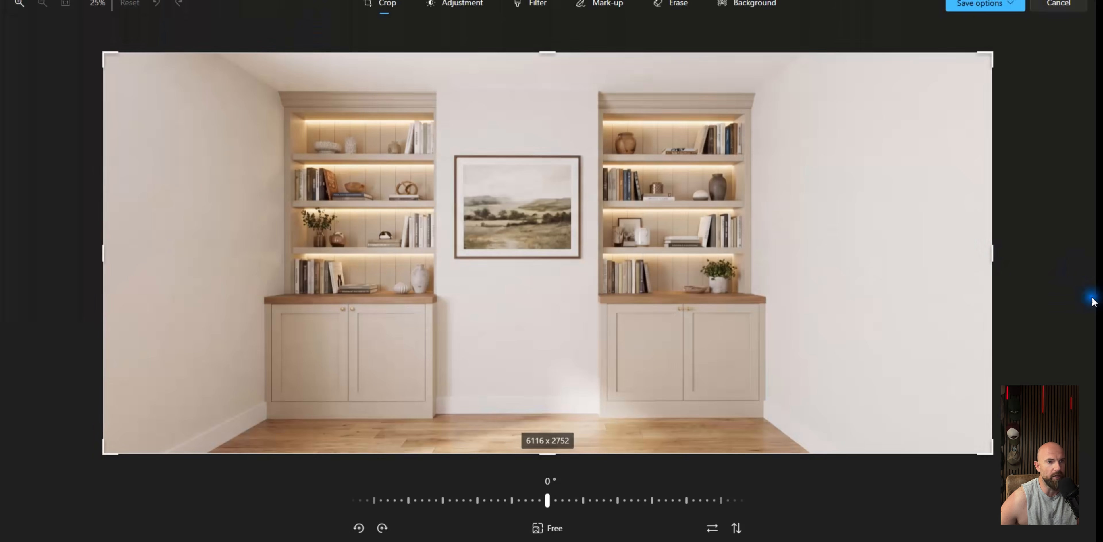
# In the image editor, crop the downloaded render's right edge to 5680 x 2752 pixels, save it, and return to the cabinet design
pyautogui.moveTo(995, 254); pyautogui.dragTo(933, 264)
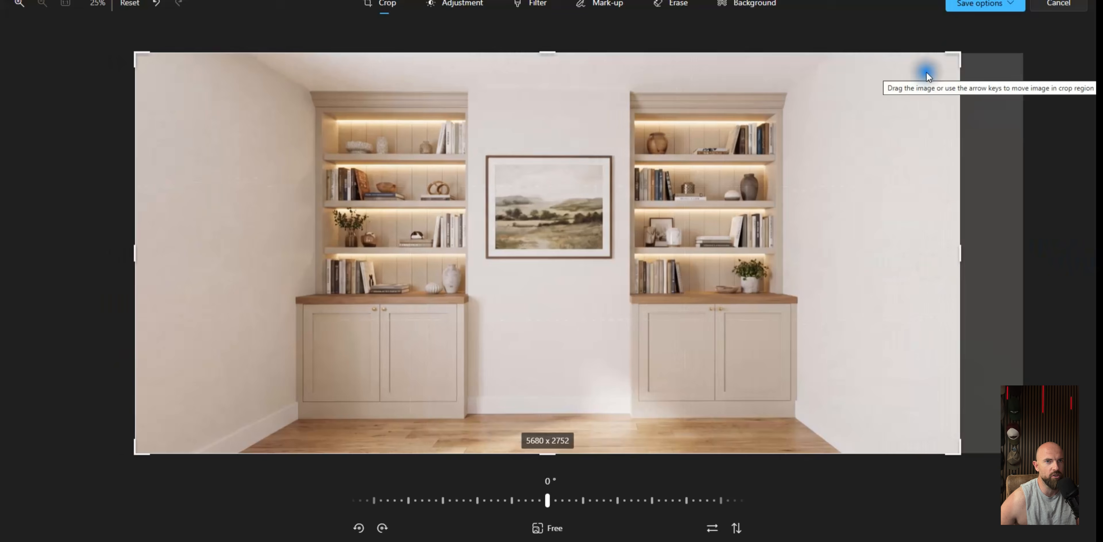
pyautogui.click(978, 4)
pyautogui.click(969, 55)
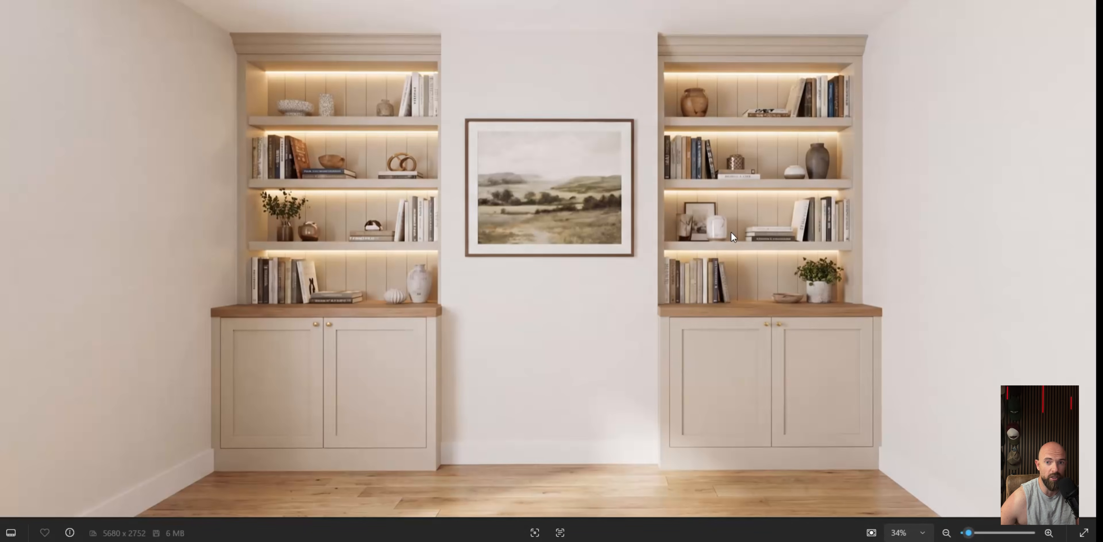
pyautogui.click(622, 317)
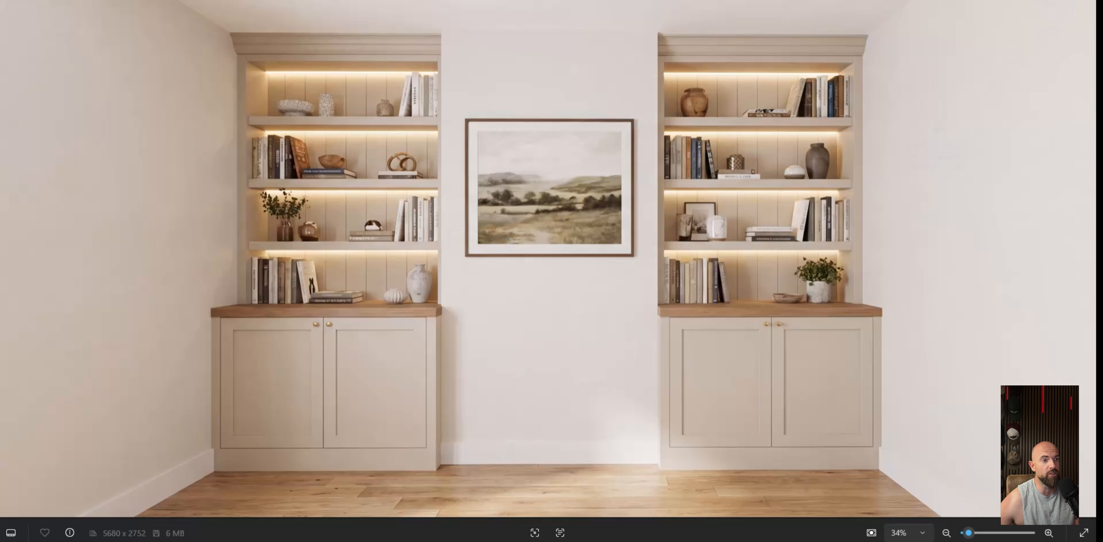
pyautogui.press('Escape')
pyautogui.click(756, 123)
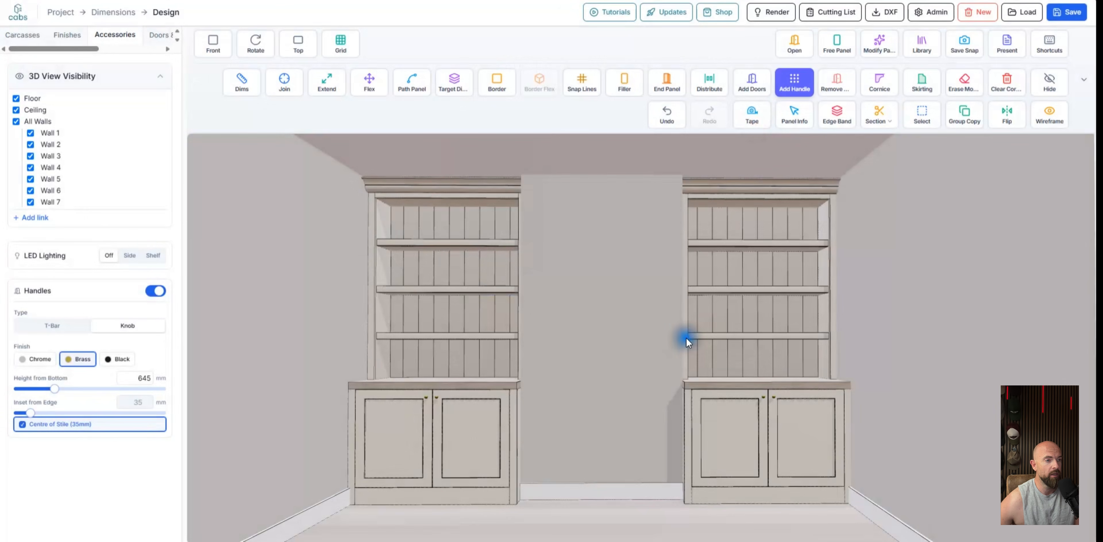
# Turn on the grid in the 3D view of the two cabinets
pyautogui.click(345, 50)
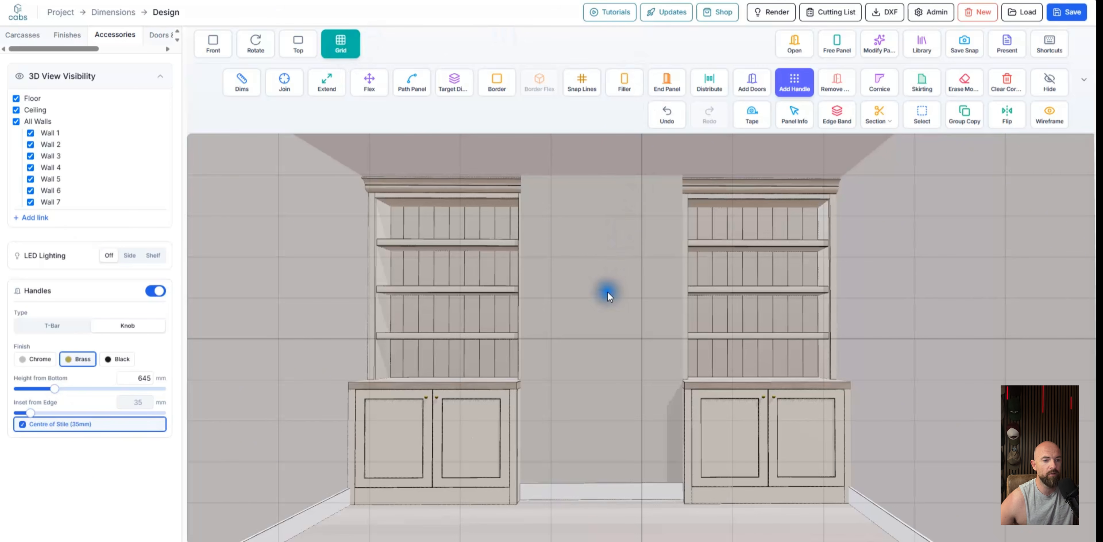
pyautogui.moveTo(608, 291)
pyautogui.mouseDown(button='middle')
pyautogui.moveTo(586, 287)
pyautogui.moveTo(602, 290)
pyautogui.mouseUp(button='middle')
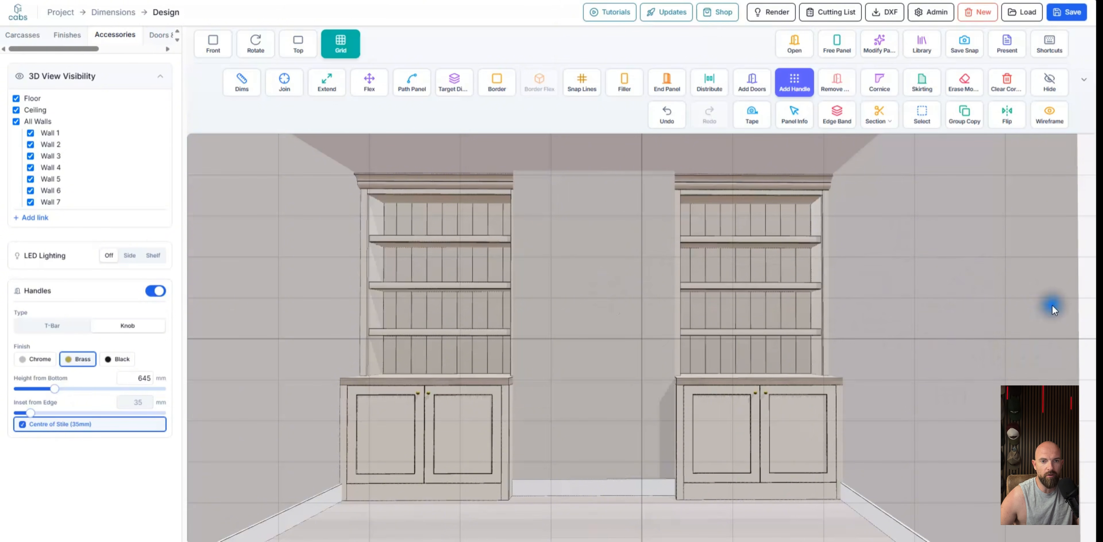
pyautogui.moveTo(719, 304)
pyautogui.mouseDown(button='middle')
pyautogui.moveTo(687, 305)
pyautogui.moveTo(732, 312)
pyautogui.mouseUp(button='middle')
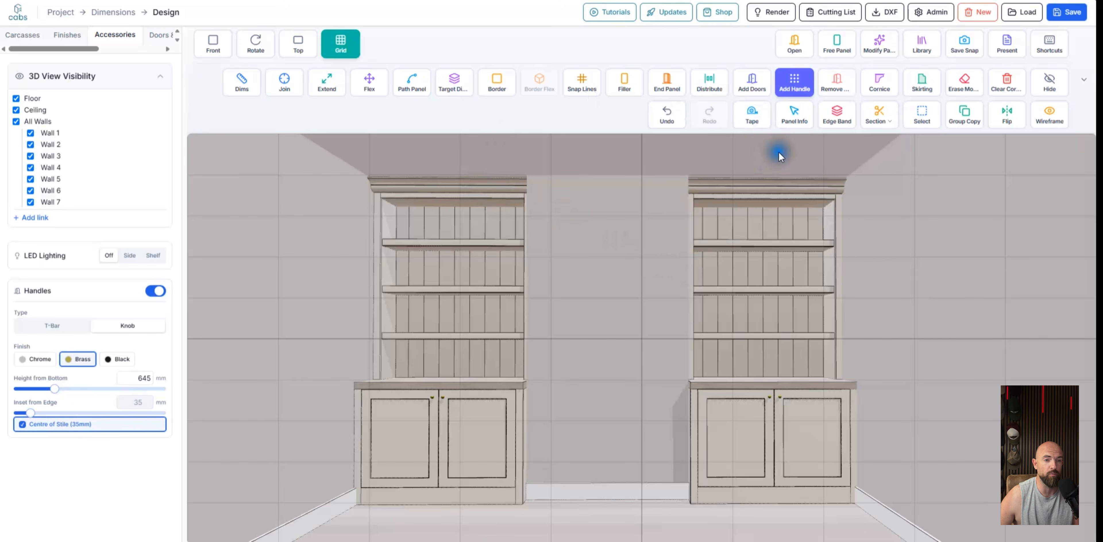
# Try a new photorealistic render with the grid showing, leave the render dialog, and turn off the grid
pyautogui.click(770, 14)
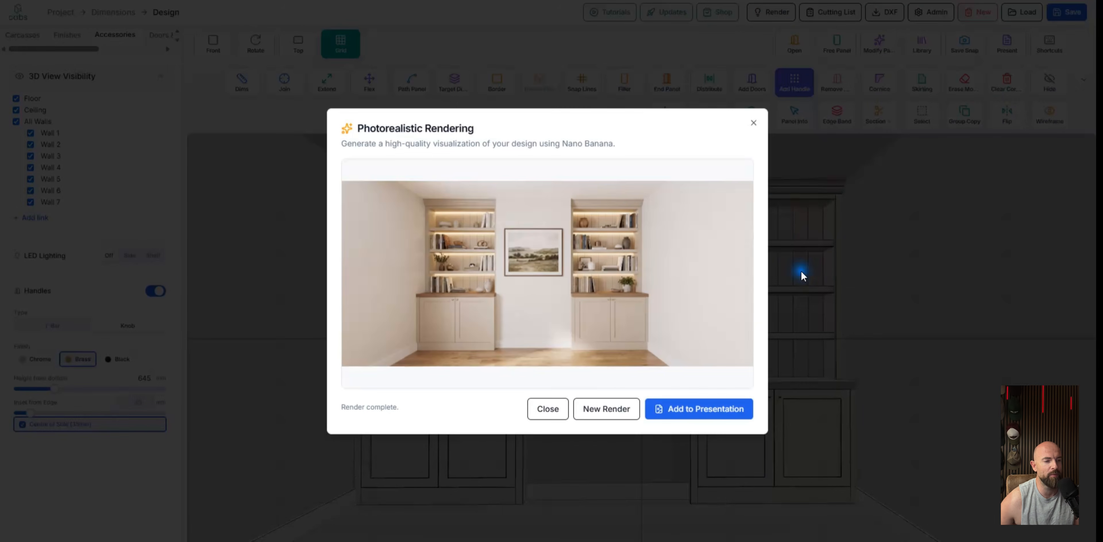
pyautogui.click(606, 409)
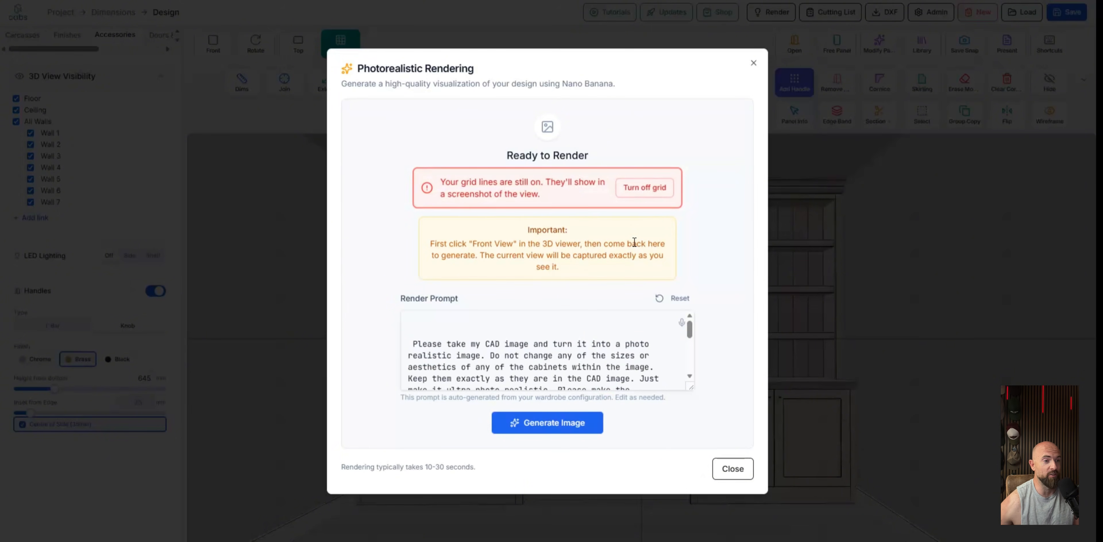
pyautogui.click(574, 420)
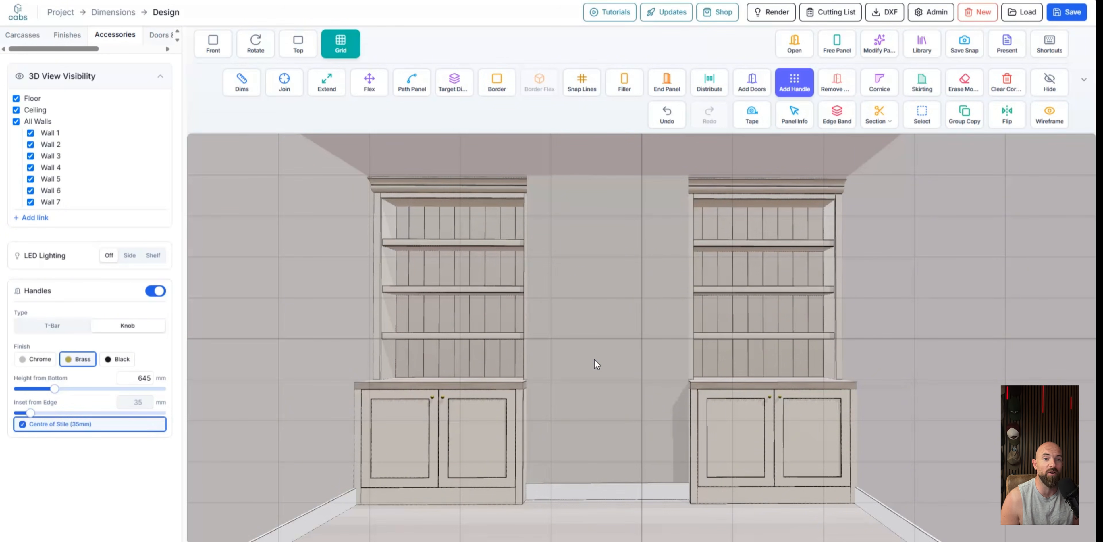
pyautogui.click(341, 44)
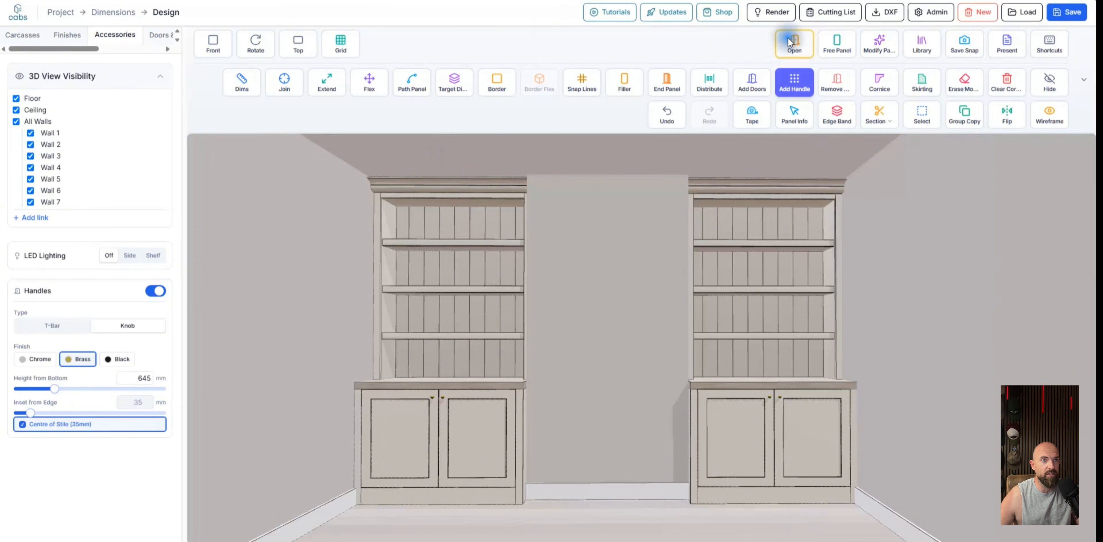
# Review the parts in the cutting list from the first unit down to the free panels, and close the list
pyautogui.click(830, 12)
pyautogui.click(628, 296)
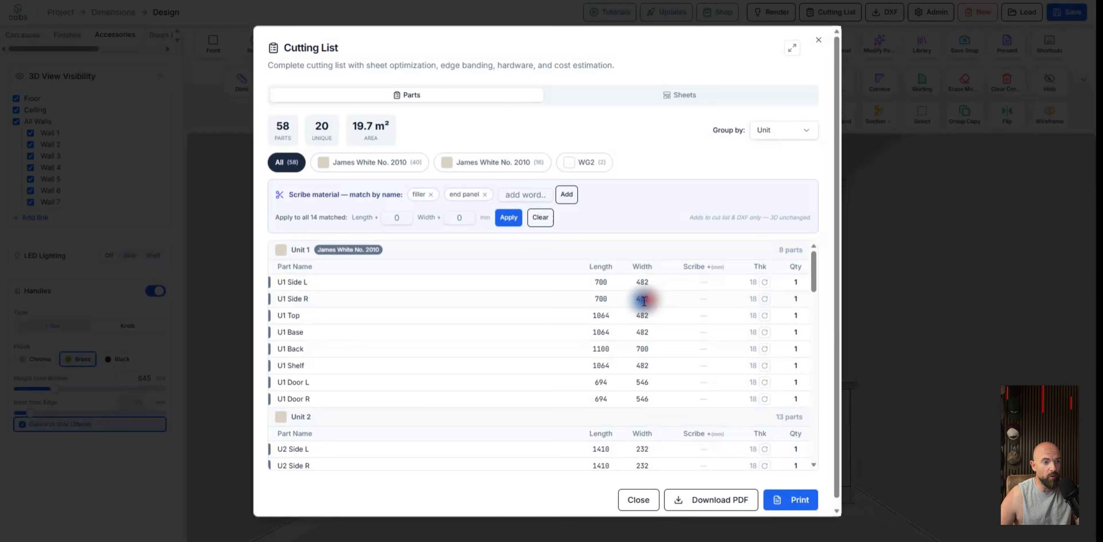
pyautogui.scroll(-10, 538, 347)
pyautogui.scroll(-10, 538, 351)
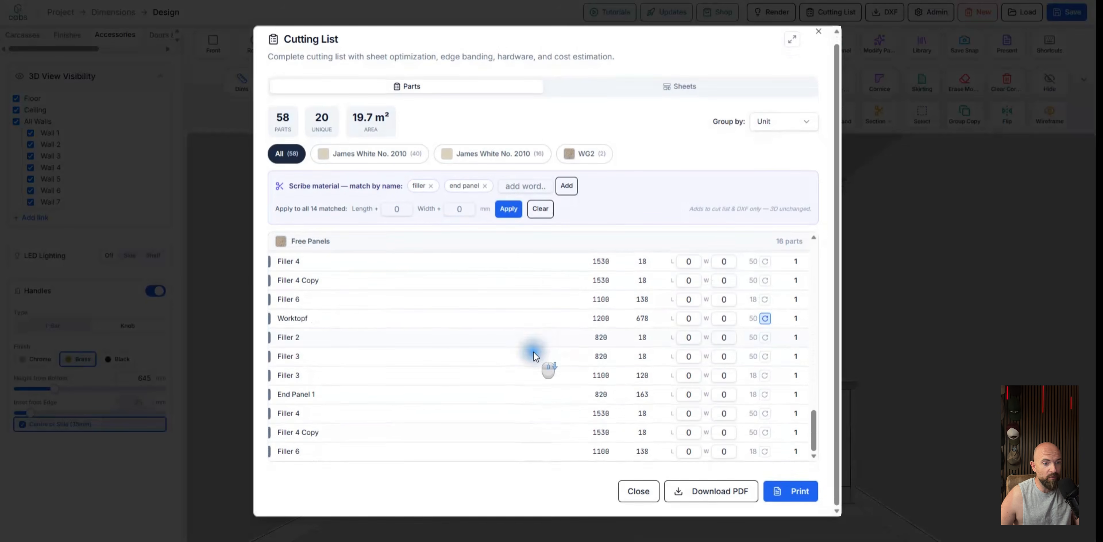
pyautogui.scroll(20, 749, 324)
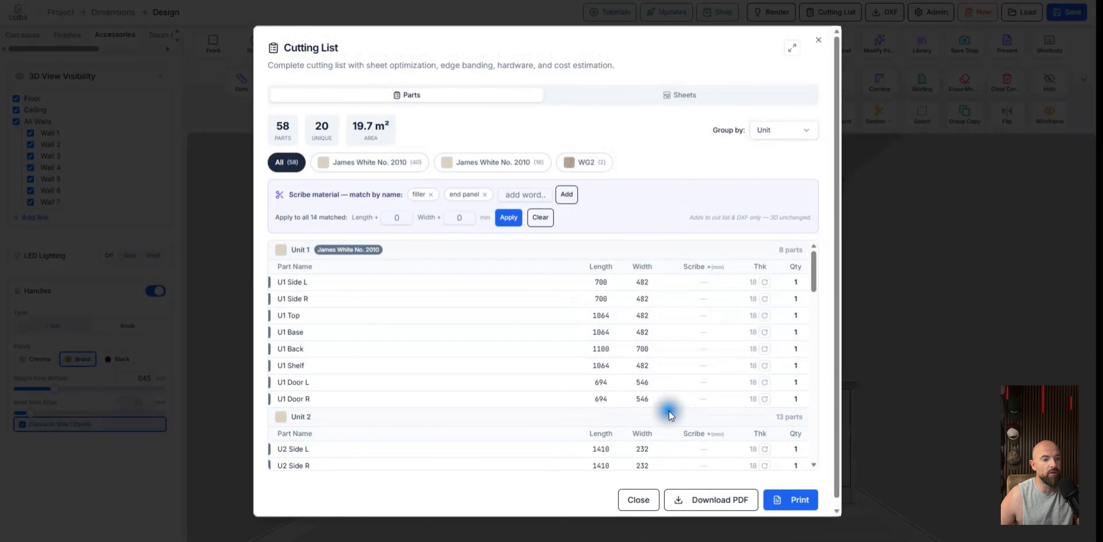
pyautogui.click(651, 498)
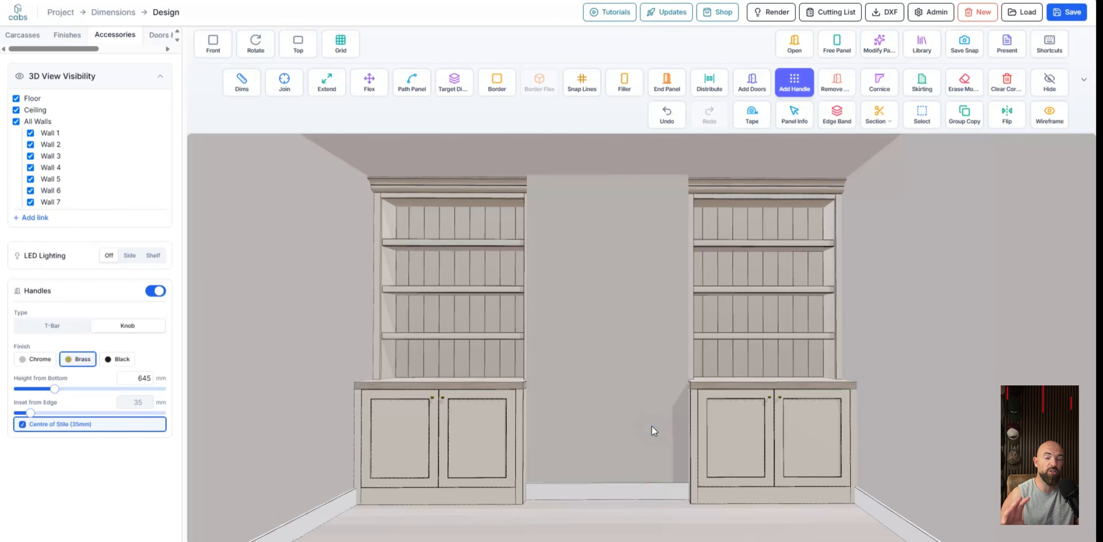